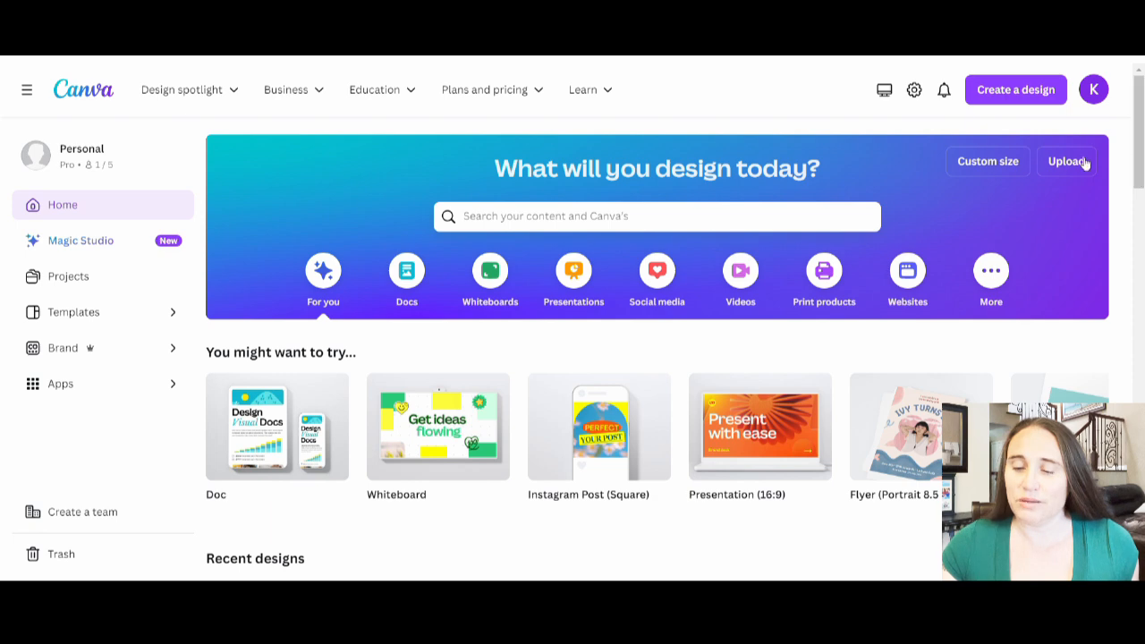
Step: Create a new custom-size design of 4000 × 4000 px
{"action": "left_click", "coordinate": [997, 172]}
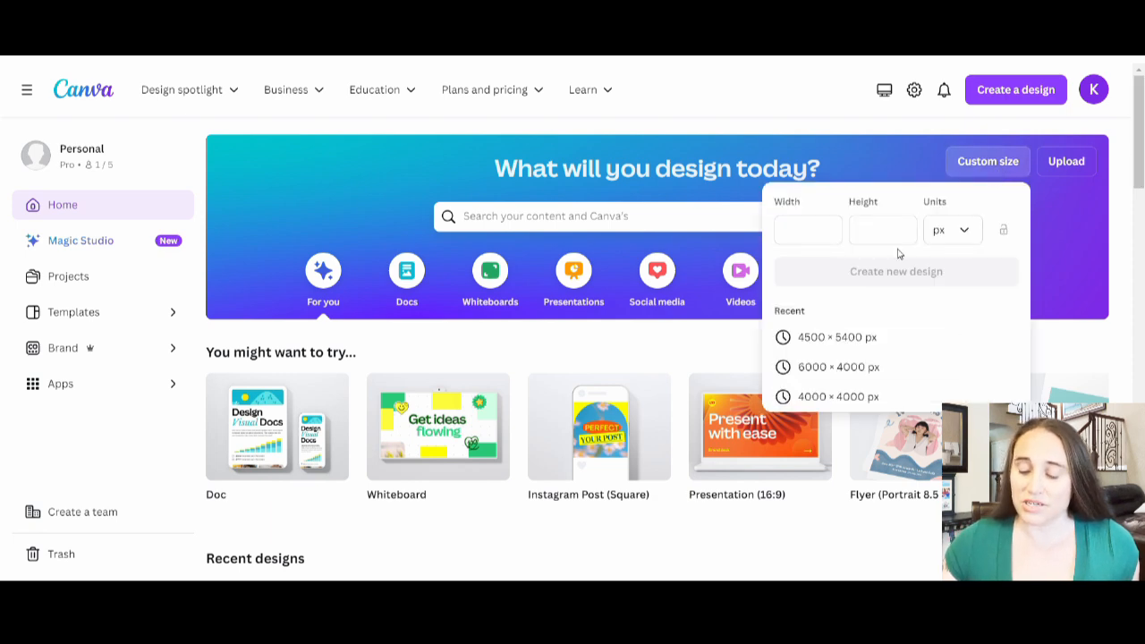
{"action": "left_click", "coordinate": [817, 234]}
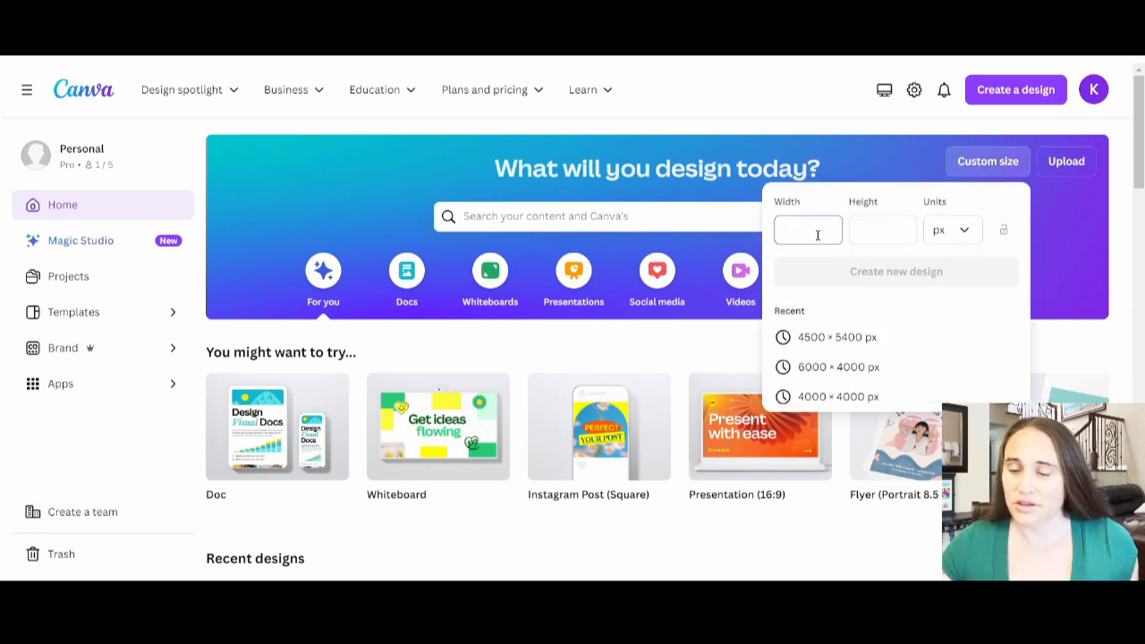
{"action": "type", "text": "4000"}
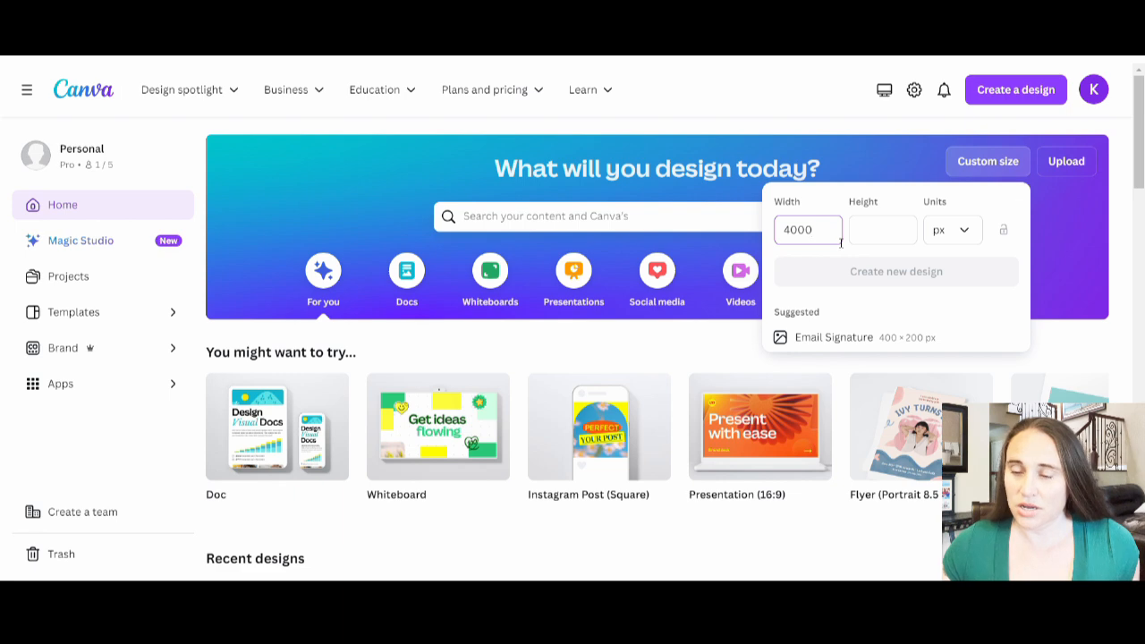
{"action": "left_click", "coordinate": [864, 231]}
{"action": "type", "text": "400"}
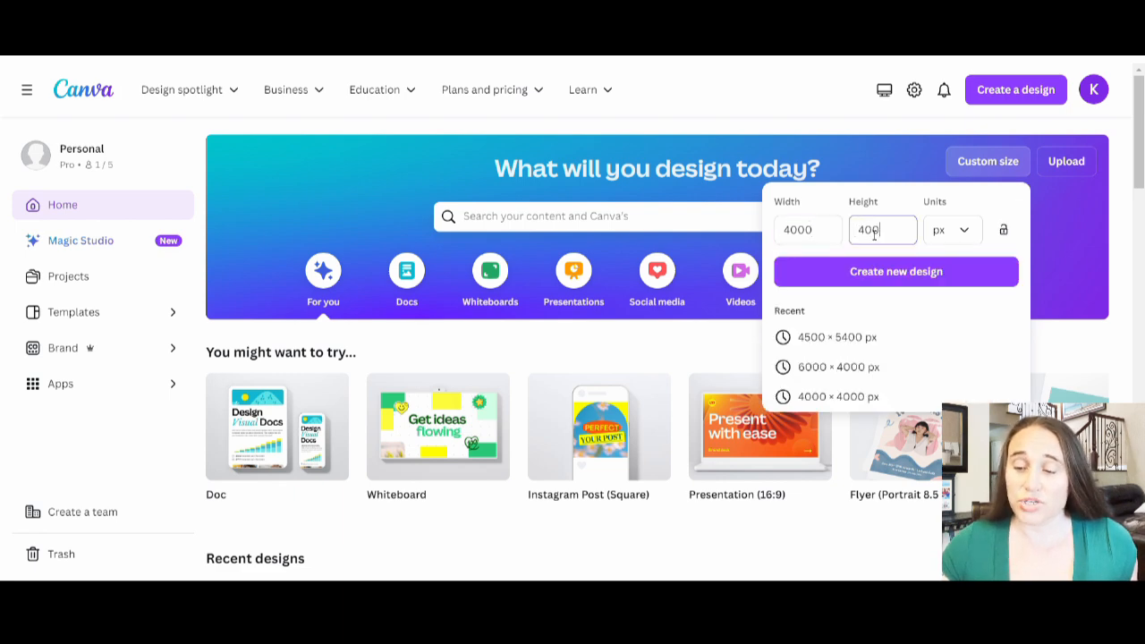
{"action": "type", "text": "0"}
{"action": "left_click", "coordinate": [897, 278]}
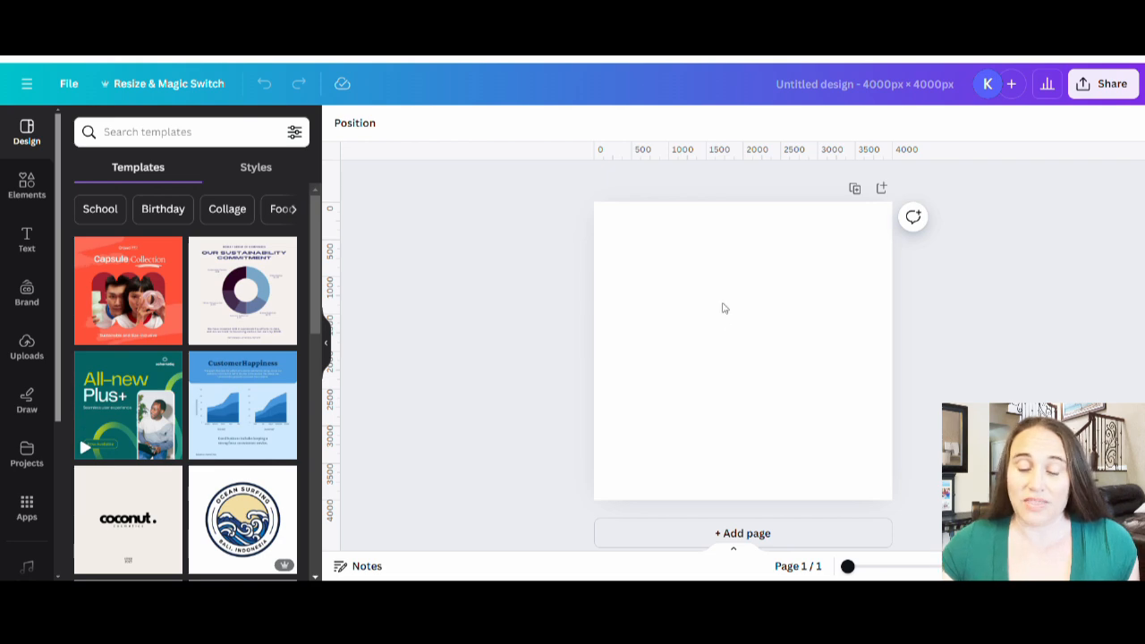
Step: Add a circle shape, enlarge it to nearly fill the page, and center it on the canvas
{"action": "key", "text": "c"}
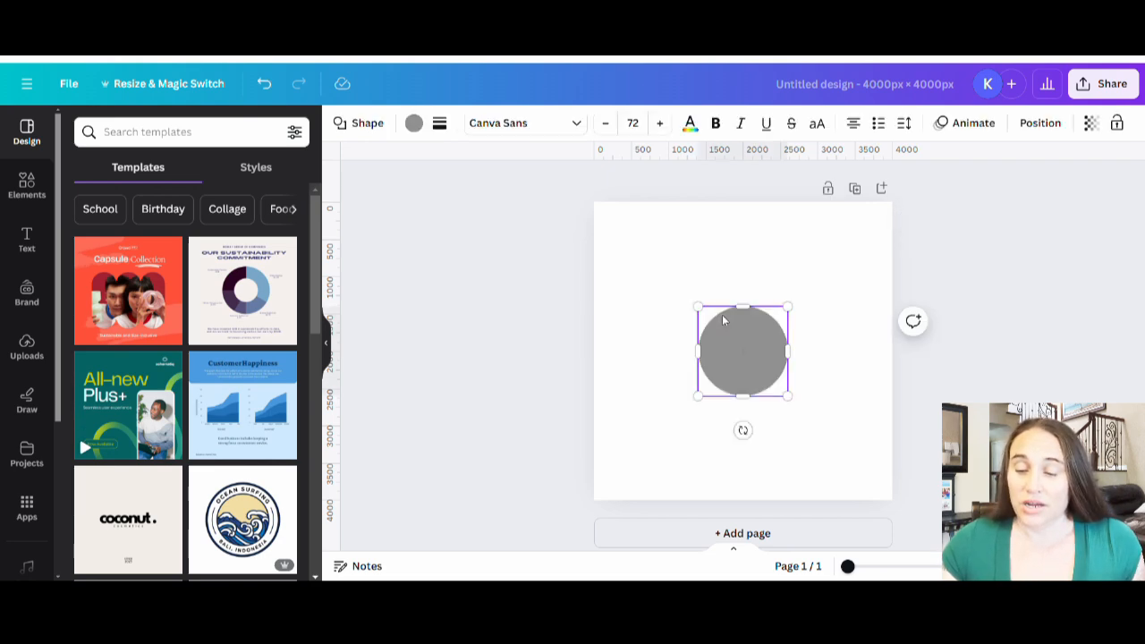
{"action": "left_click_drag", "start_coordinate": [795, 320], "coordinate": [883, 213]}
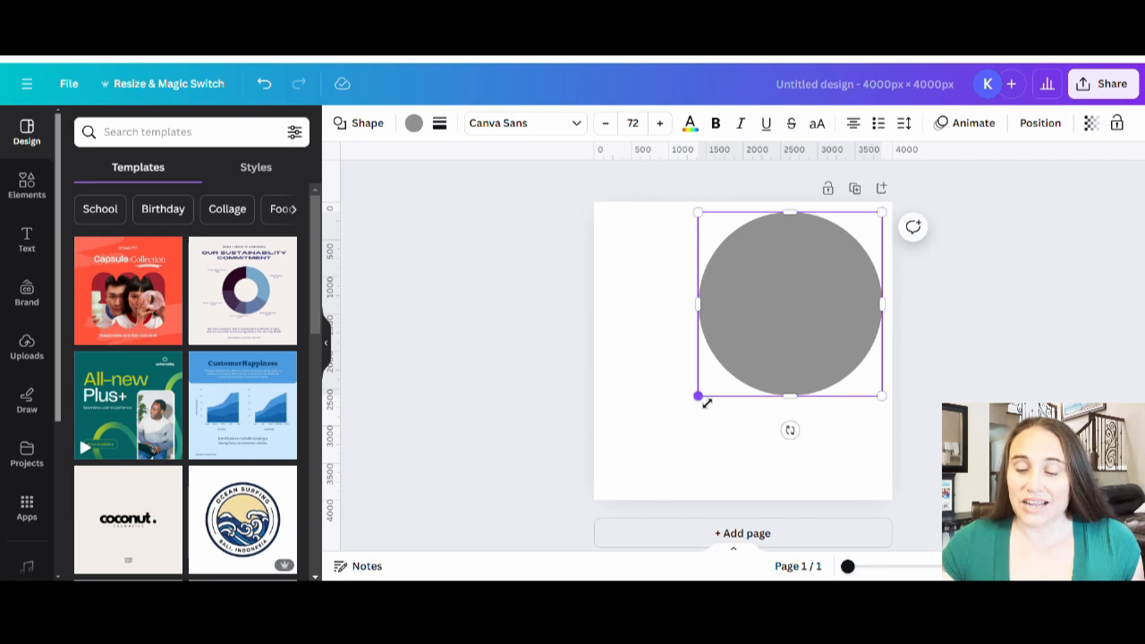
{"action": "left_click_drag", "start_coordinate": [698, 395], "coordinate": [587, 485]}
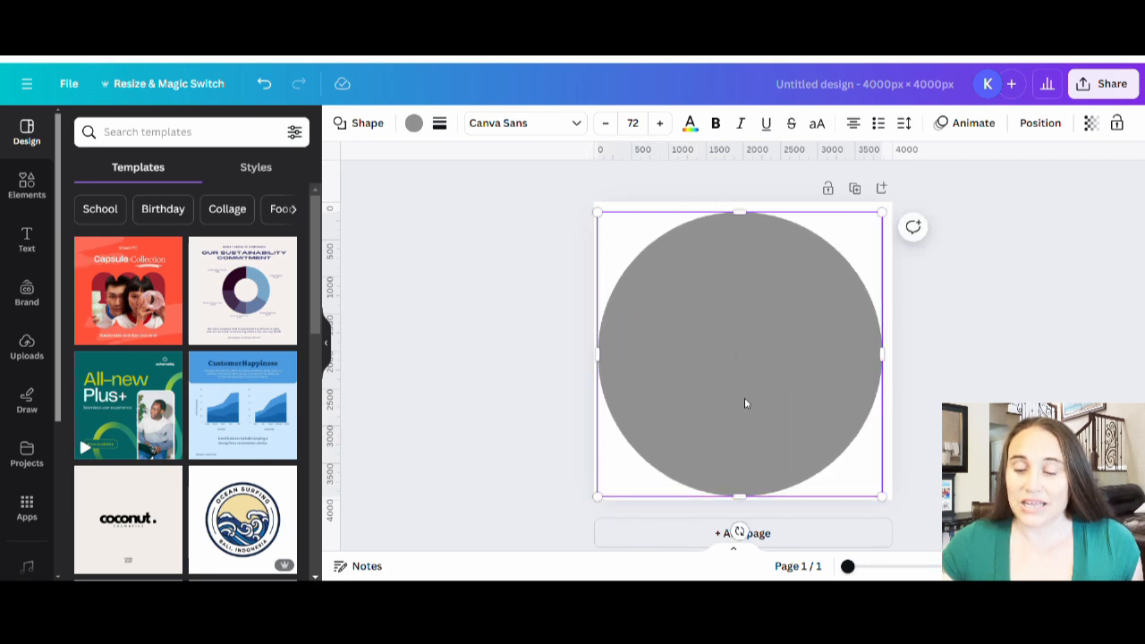
{"action": "mouse_move", "coordinate": [744, 397]}
{"action": "left_mouse_down"}
{"action": "mouse_move", "coordinate": [756, 399]}
{"action": "mouse_move", "coordinate": [746, 396]}
{"action": "left_mouse_up"}
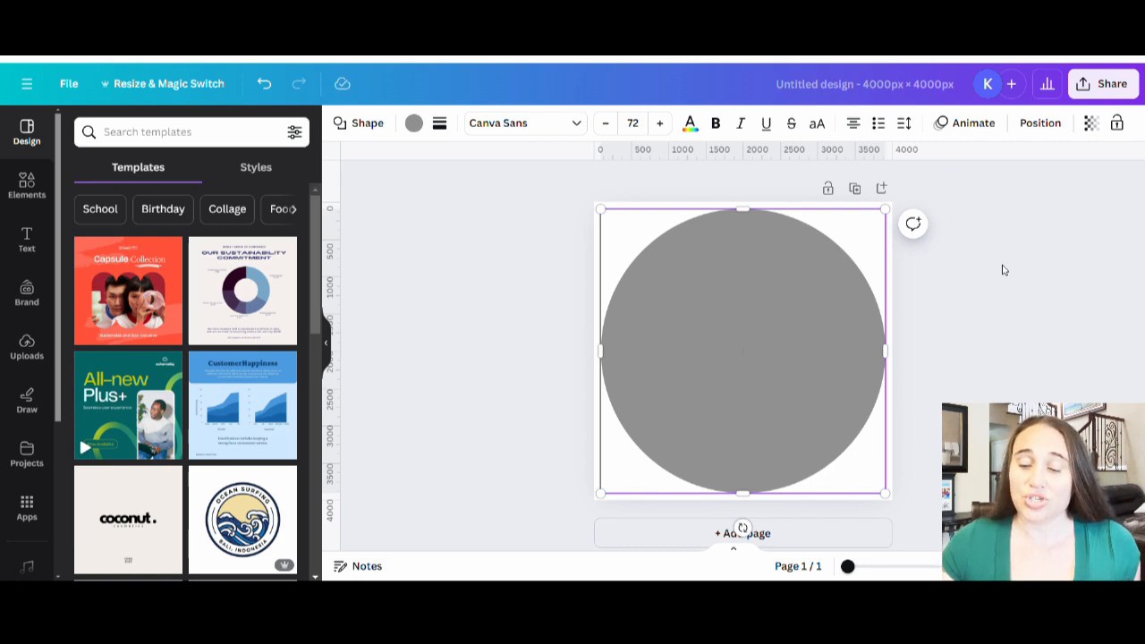
{"action": "left_click", "coordinate": [1024, 313]}
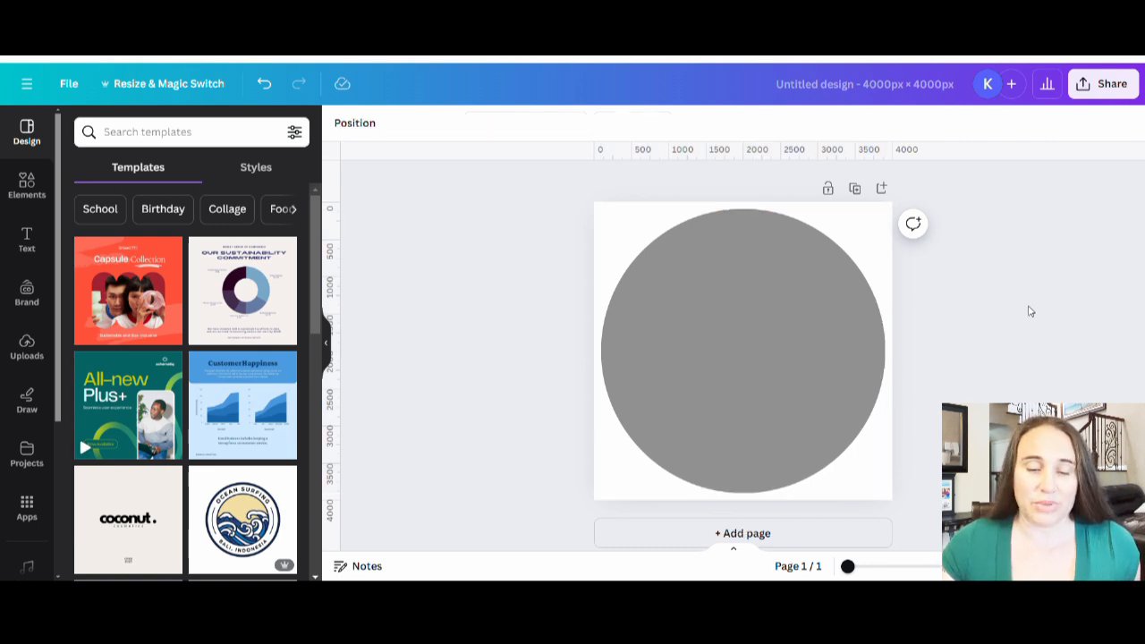
Step: Color the large circle white and set the page background to black
{"action": "left_click", "coordinate": [847, 373]}
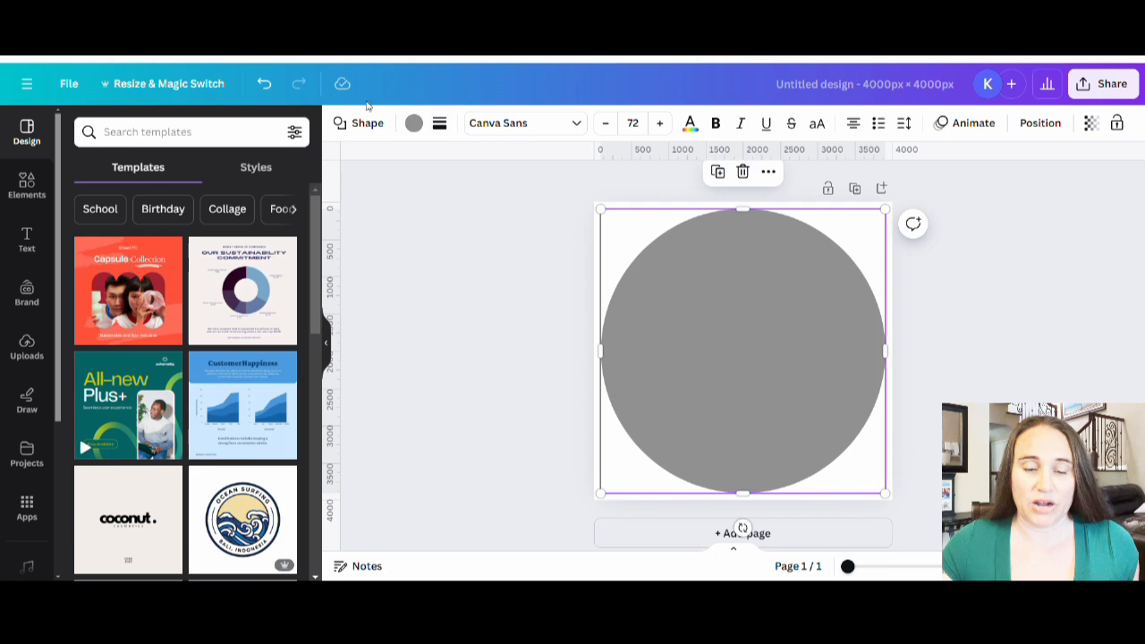
{"action": "left_click", "coordinate": [411, 125]}
{"action": "left_click", "coordinate": [245, 215]}
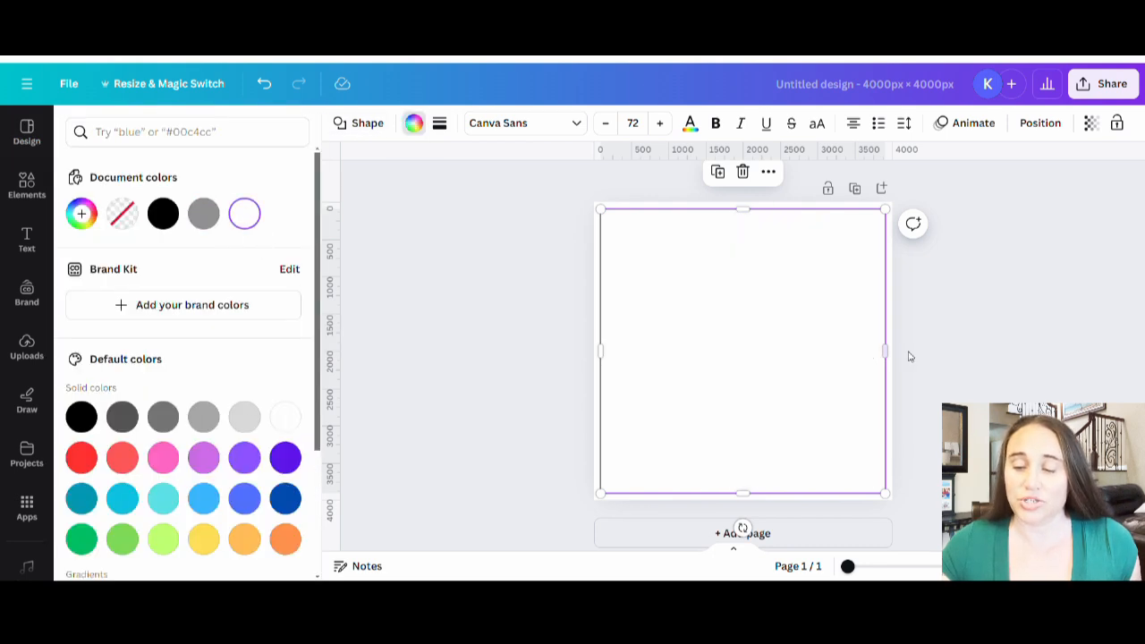
{"action": "left_click", "coordinate": [892, 287]}
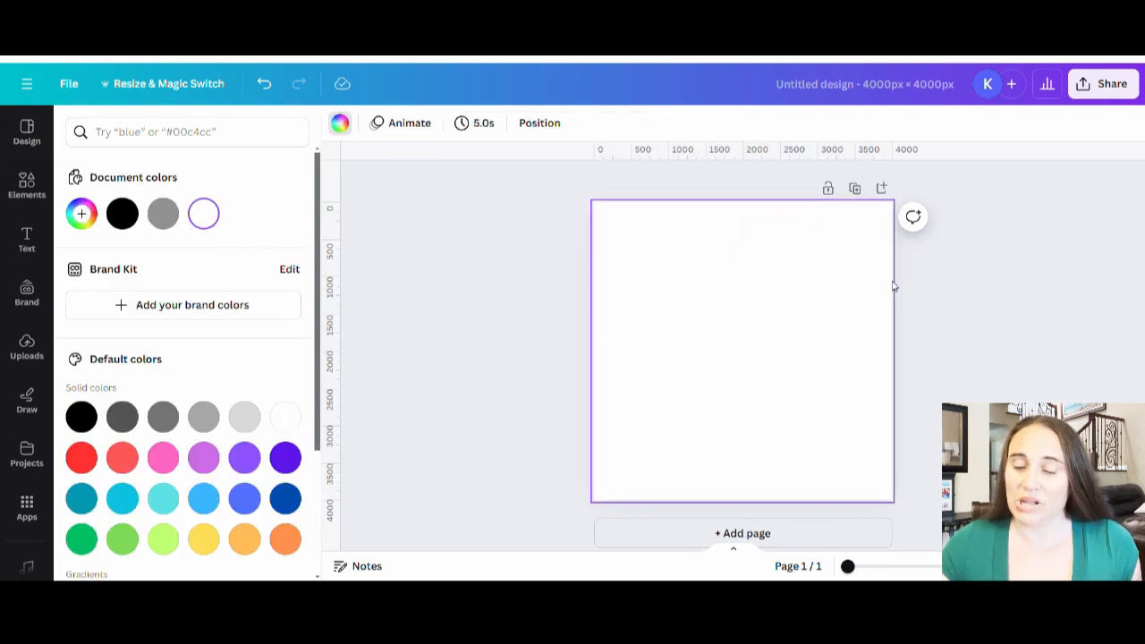
{"action": "left_click", "coordinate": [93, 415]}
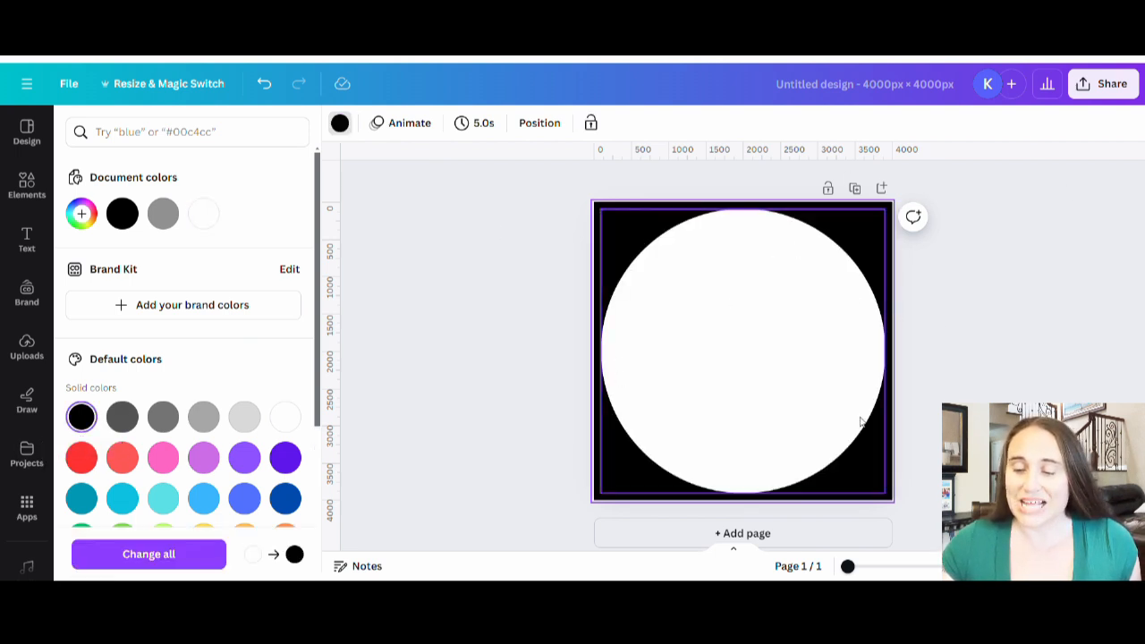
{"action": "left_click", "coordinate": [1073, 258]}
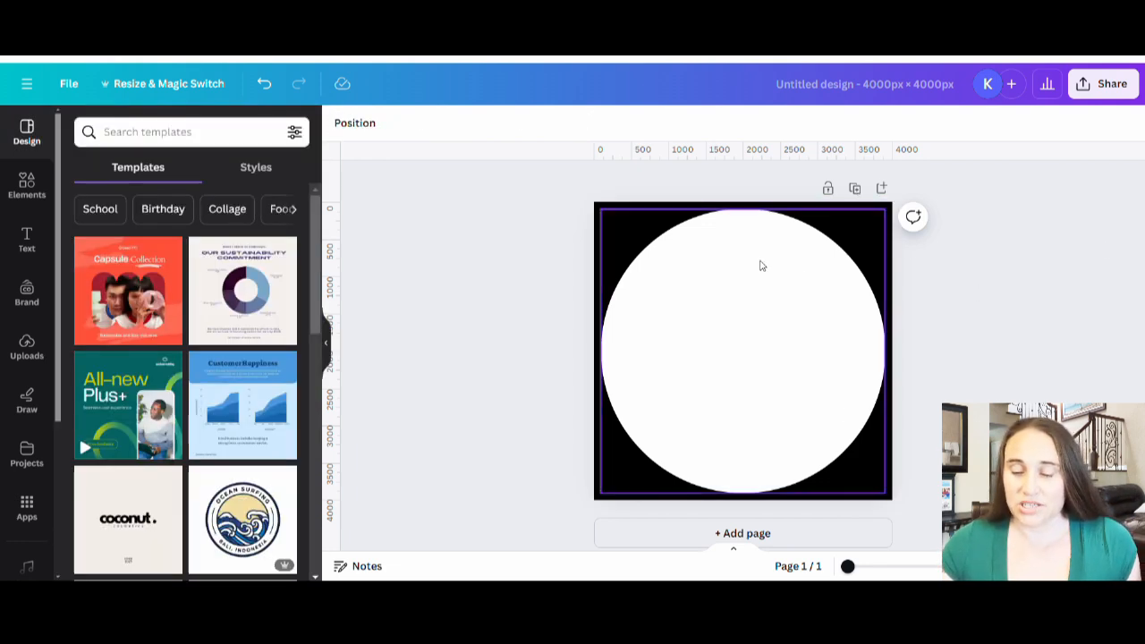
Step: Add a second circle, shrink it to a small dark dot, and center it near the white circle's upper edge as the ornament hole
{"action": "key", "text": "c"}
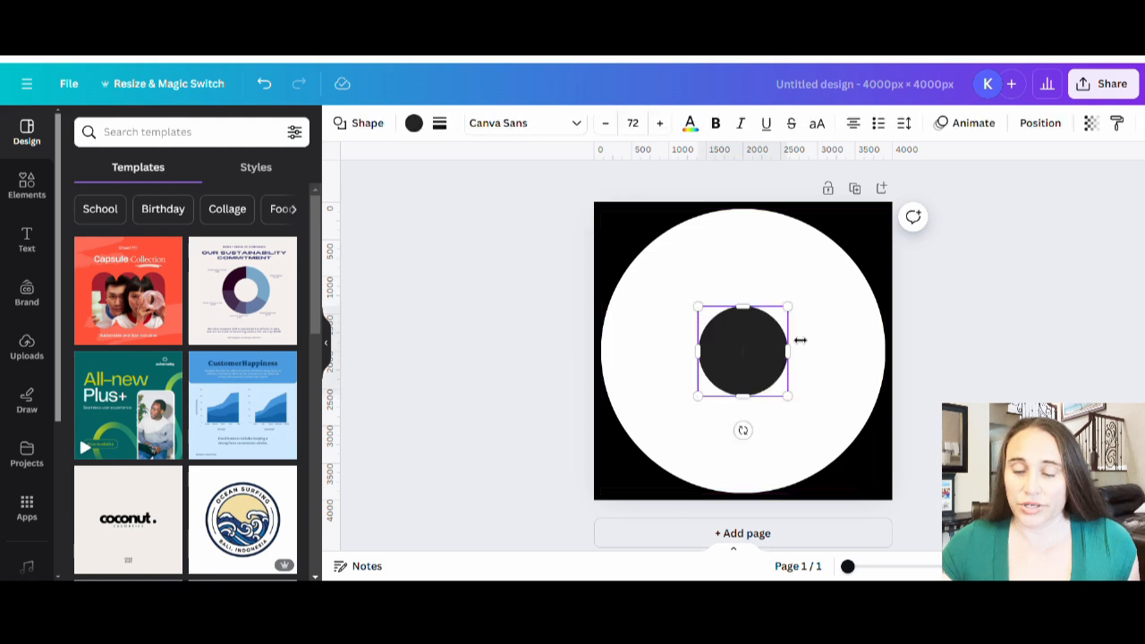
{"action": "left_click_drag", "start_coordinate": [786, 306], "coordinate": [754, 249]}
{"action": "left_click", "coordinate": [769, 360]}
{"action": "left_click", "coordinate": [978, 276]}
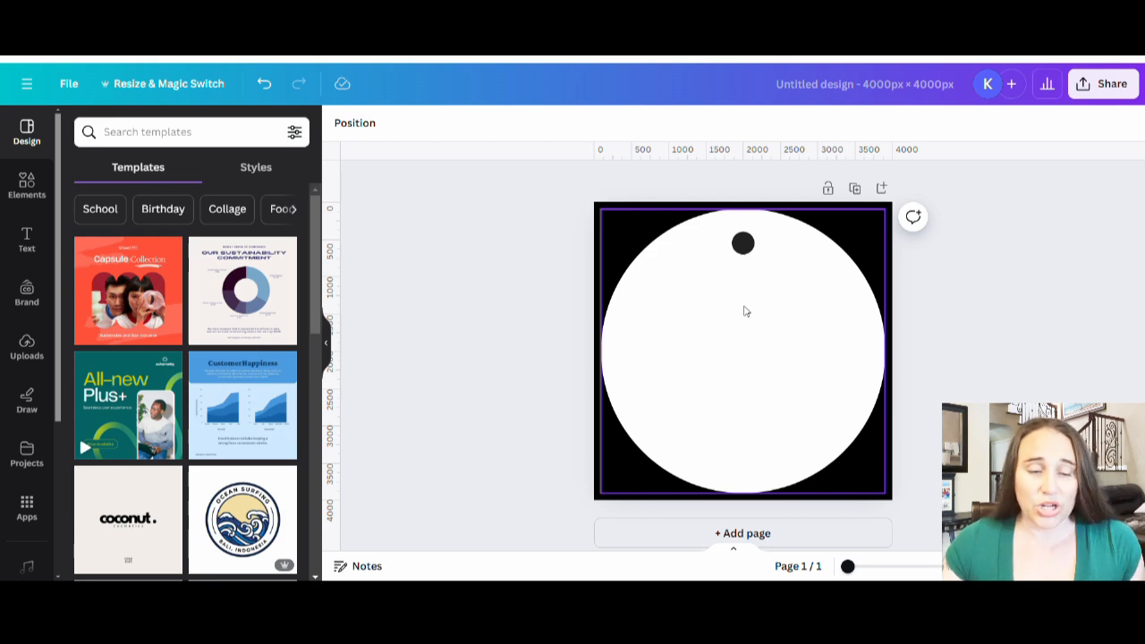
Step: Search the elements for "christmas wreath" and show all matching graphics
{"action": "left_click", "coordinate": [33, 198]}
{"action": "left_click", "coordinate": [203, 133]}
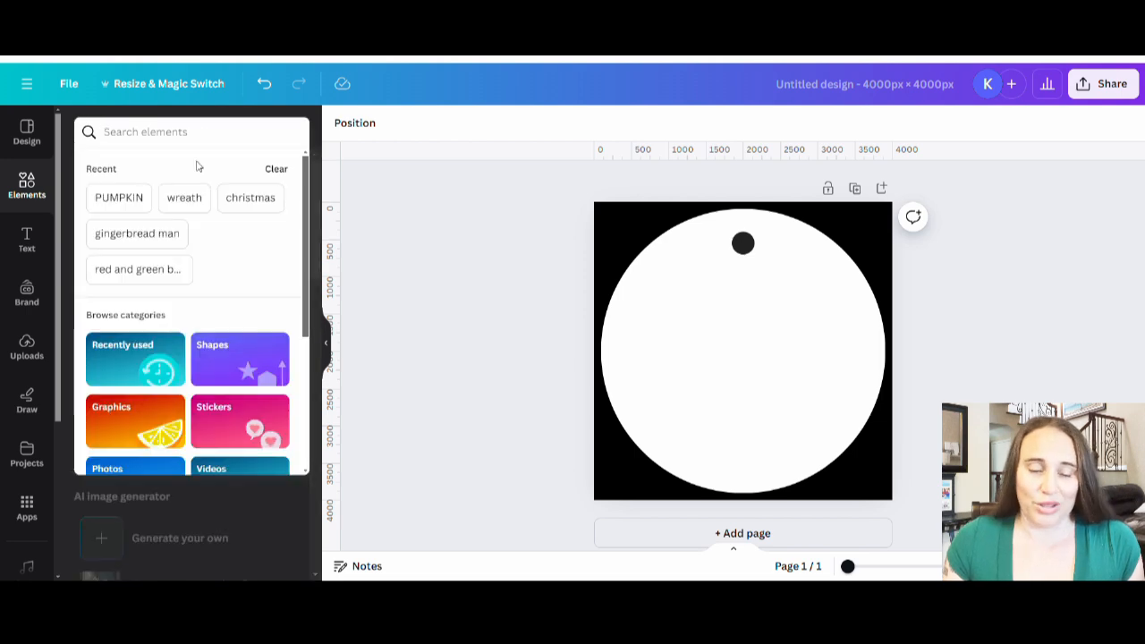
{"action": "type", "text": "christmas wreath"}
{"action": "key", "text": "Return"}
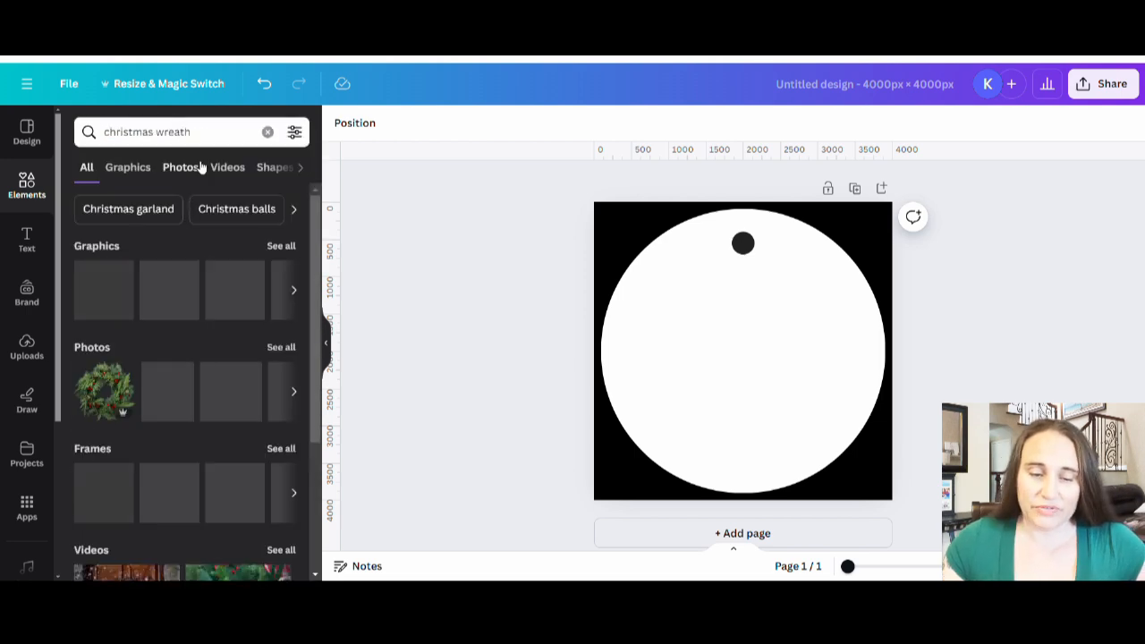
{"action": "left_click", "coordinate": [279, 249]}
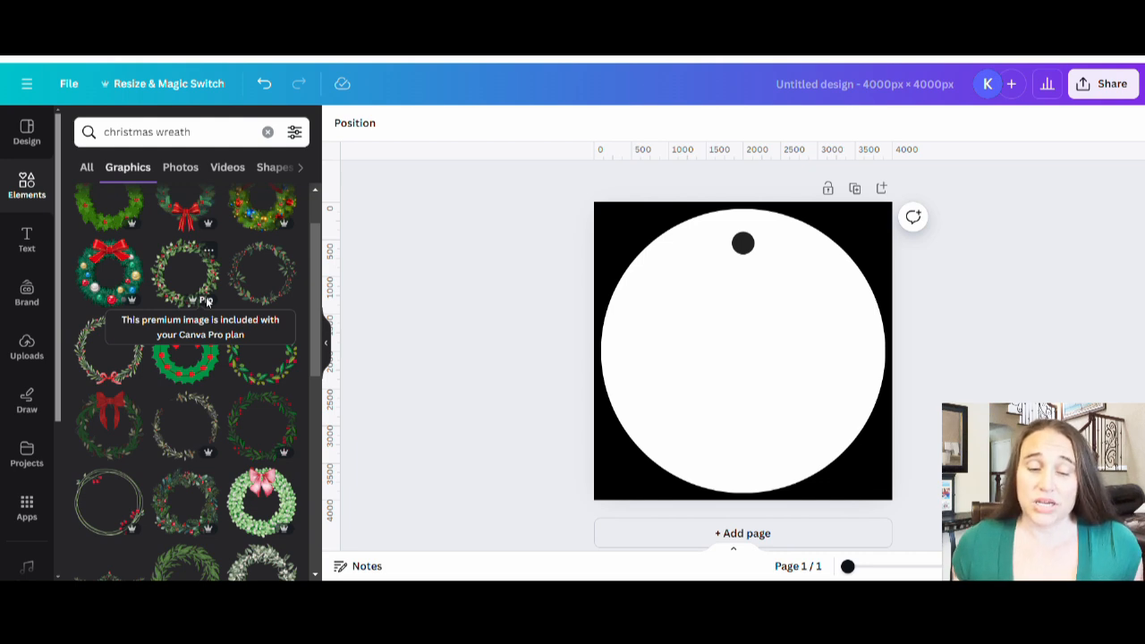
Step: Try the thin leafy wreath with pink-red berries enlarged over the white circle, and delete it
{"action": "left_click", "coordinate": [262, 294]}
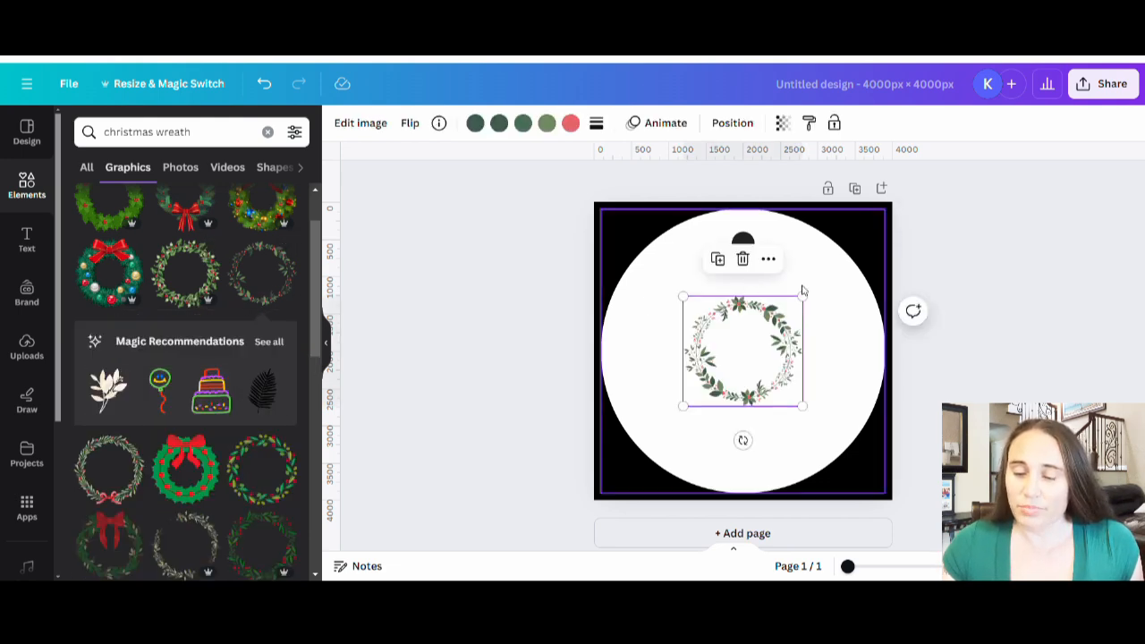
{"action": "left_click_drag", "start_coordinate": [808, 296], "coordinate": [918, 239]}
{"action": "left_click_drag", "start_coordinate": [877, 383], "coordinate": [896, 499]}
{"action": "left_click_drag", "start_coordinate": [813, 363], "coordinate": [799, 333]}
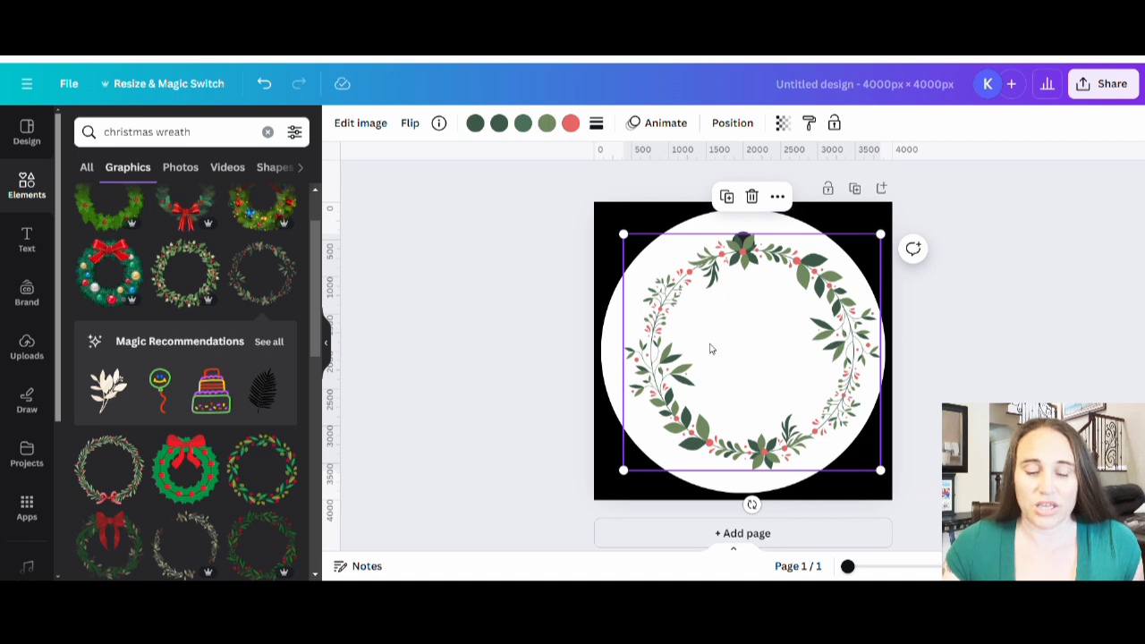
{"action": "key", "text": "Delete"}
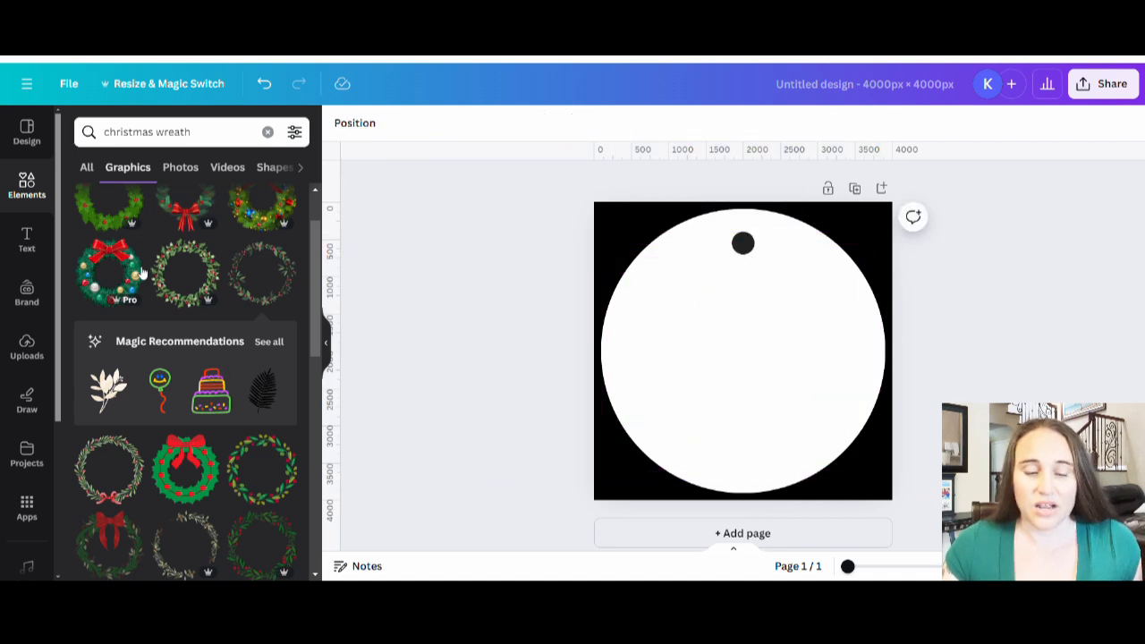
Step: Add the watercolor pinecone and holly wreath, size it just inside the white circle's edge, and center it on the page
{"action": "scroll", "coordinate": [238, 309], "scroll_direction": "down", "scroll_amount": 2}
{"action": "scroll", "coordinate": [238, 310], "scroll_direction": "down", "scroll_amount": 4}
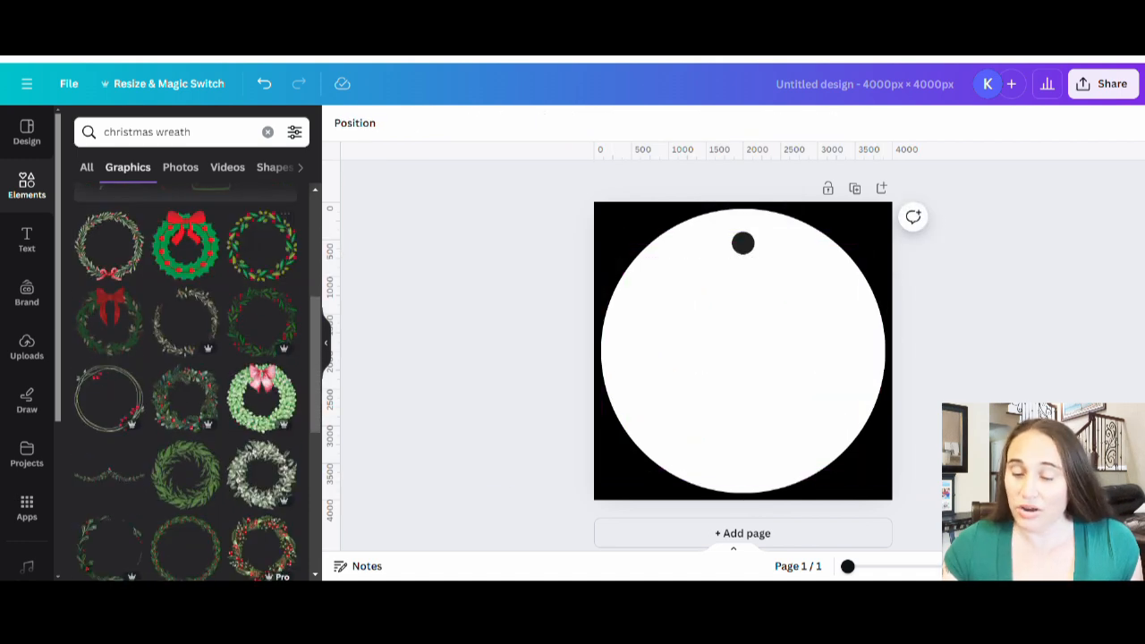
{"action": "left_click", "coordinate": [186, 329]}
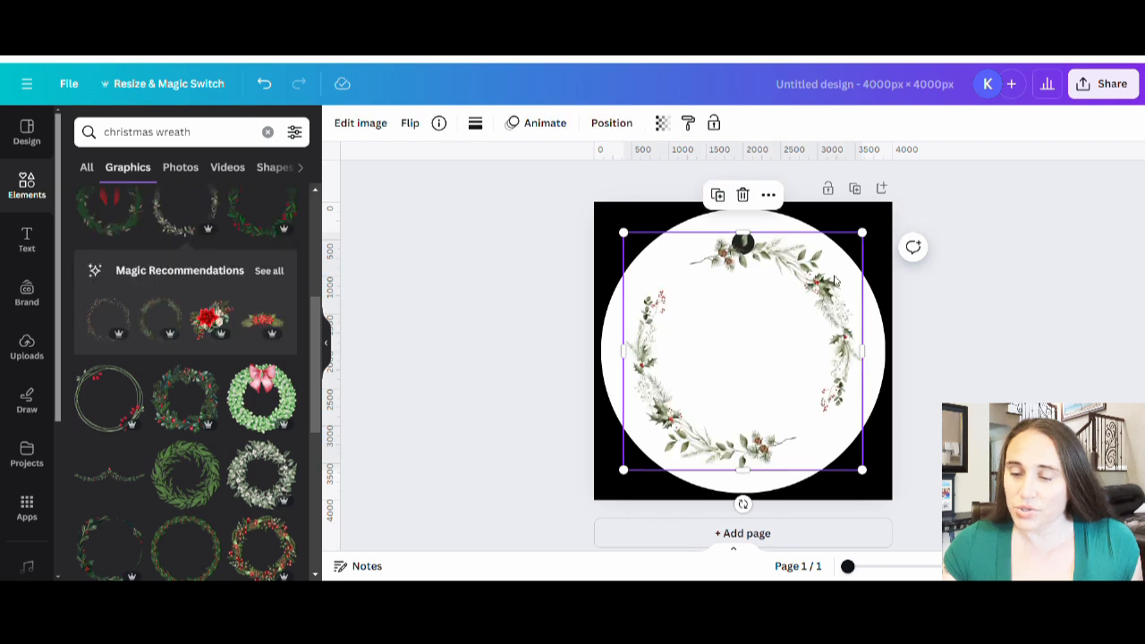
{"action": "left_click_drag", "start_coordinate": [859, 233], "coordinate": [897, 205]}
{"action": "left_click_drag", "start_coordinate": [779, 358], "coordinate": [769, 383]}
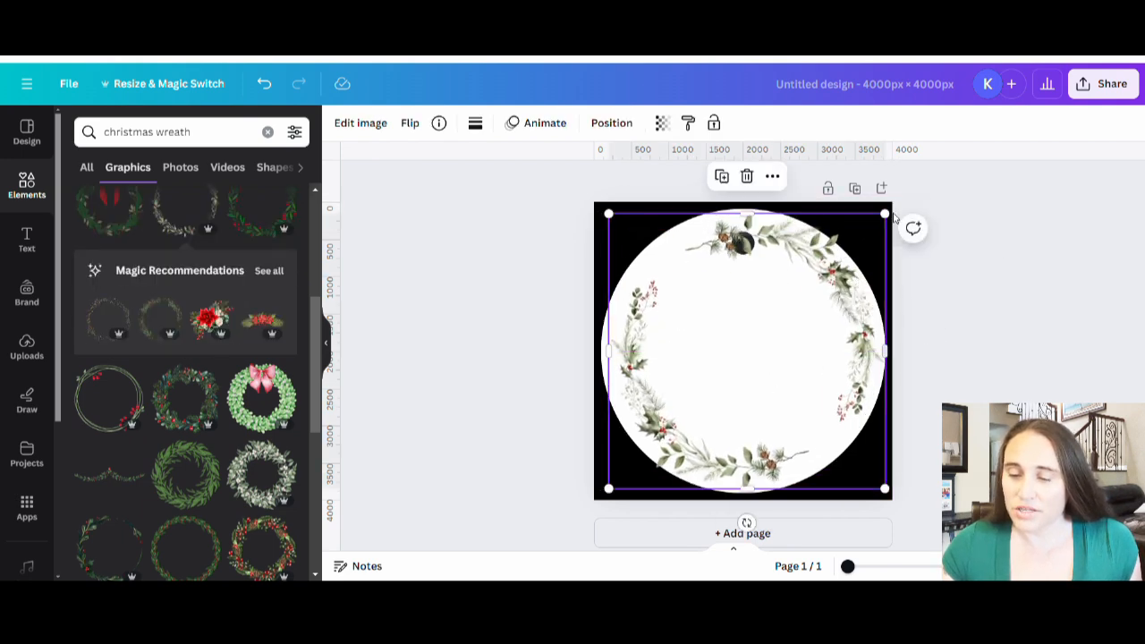
{"action": "left_click_drag", "start_coordinate": [887, 213], "coordinate": [868, 249]}
{"action": "mouse_move", "coordinate": [785, 334]}
{"action": "left_mouse_down"}
{"action": "mouse_move", "coordinate": [799, 335]}
{"action": "mouse_move", "coordinate": [794, 325]}
{"action": "left_mouse_up"}
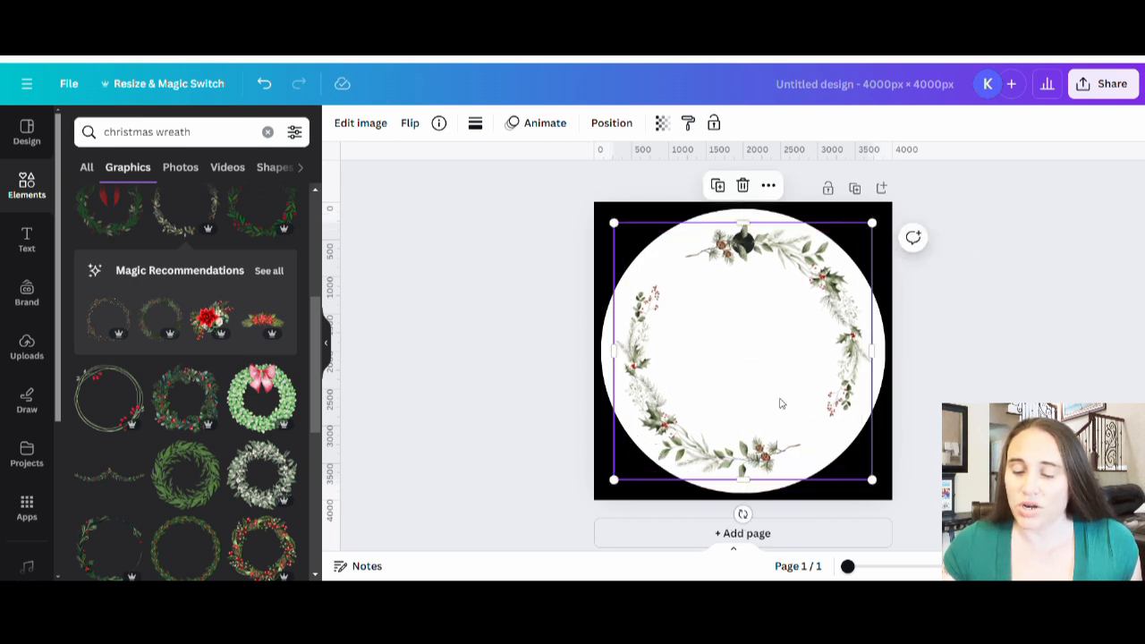
Step: Rotate the pinecone wreath until one of its gaps sits around the ornament hole, and deselect it
{"action": "scroll", "coordinate": [926, 301], "scroll_direction": "down", "scroll_amount": 1}
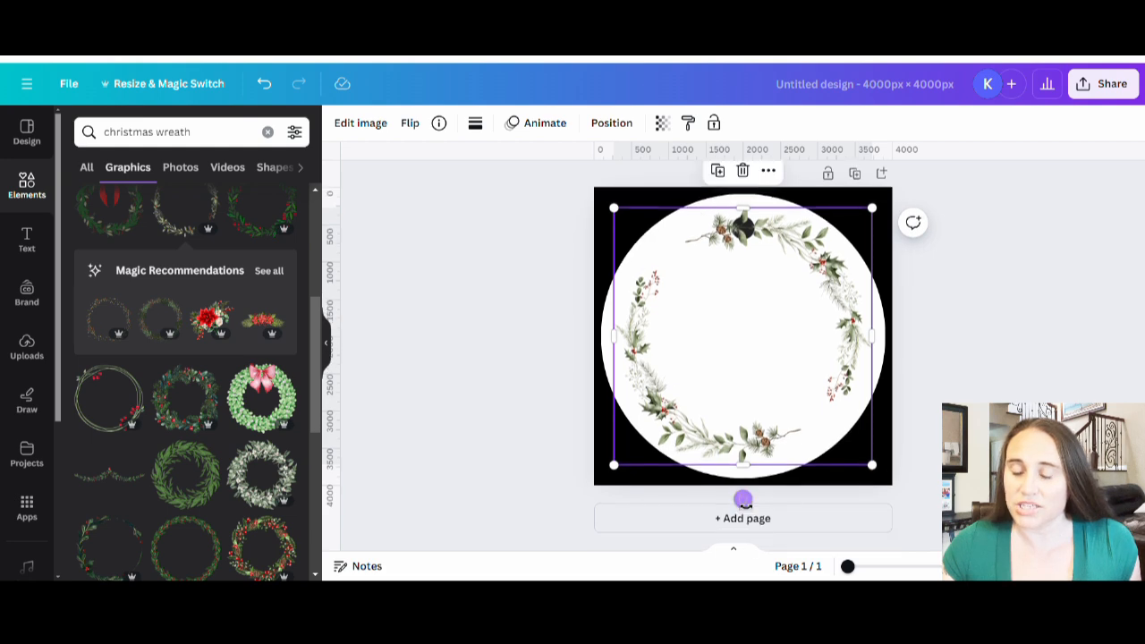
{"action": "left_click_drag", "start_coordinate": [743, 499], "coordinate": [630, 495]}
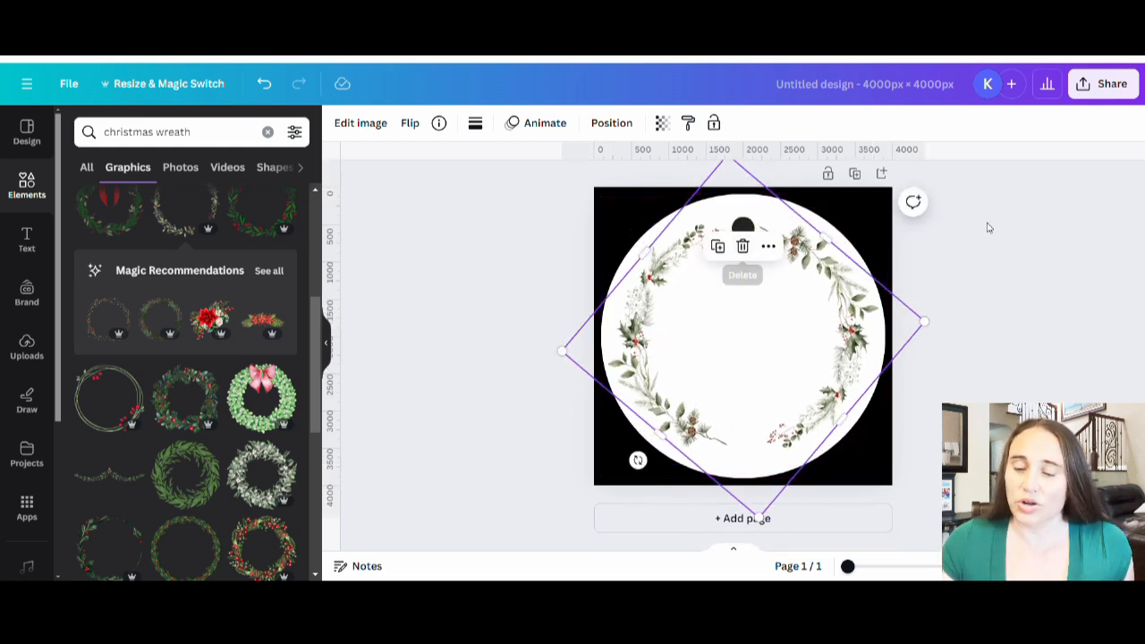
{"action": "left_click", "coordinate": [1045, 302]}
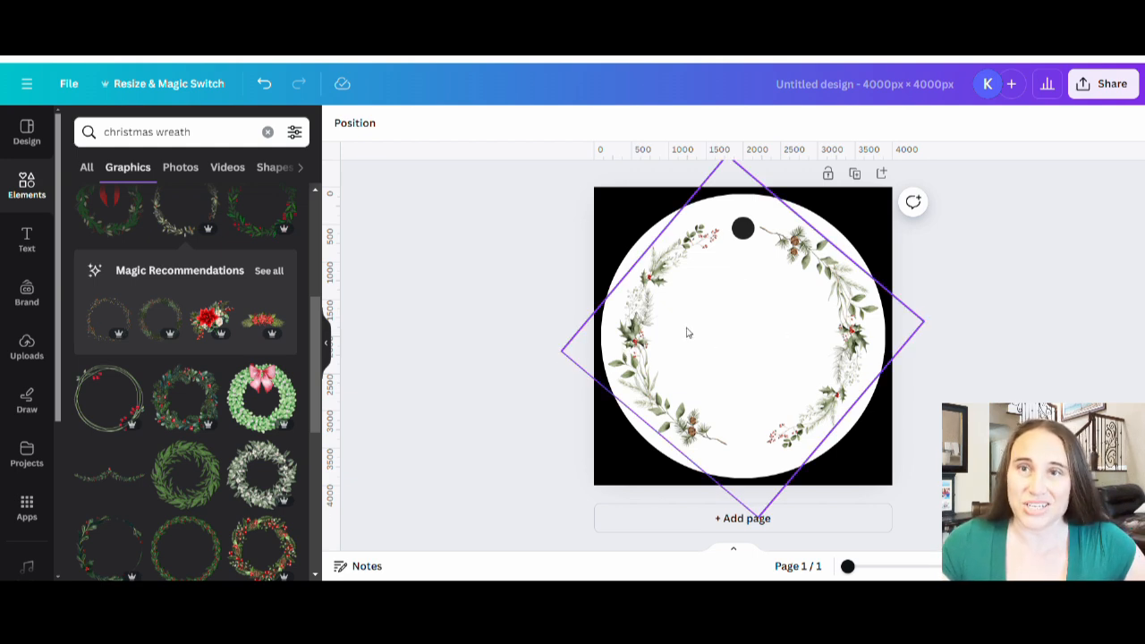
Step: Duplicate the page and delete the pinecone wreath from the copy on page 2
{"action": "left_click", "coordinate": [856, 175]}
{"action": "scroll", "coordinate": [789, 262], "scroll_direction": "up", "scroll_amount": 3}
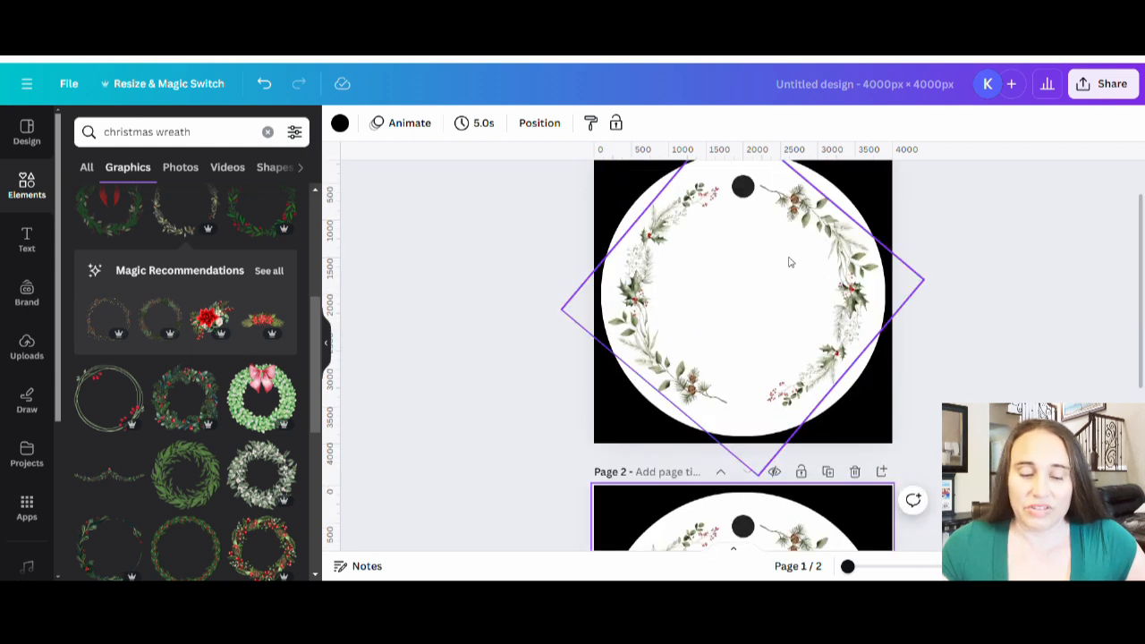
{"action": "scroll", "coordinate": [789, 262], "scroll_direction": "down", "scroll_amount": 3}
{"action": "left_click", "coordinate": [766, 340]}
{"action": "left_click_drag", "start_coordinate": [767, 340], "coordinate": [77, 474]}
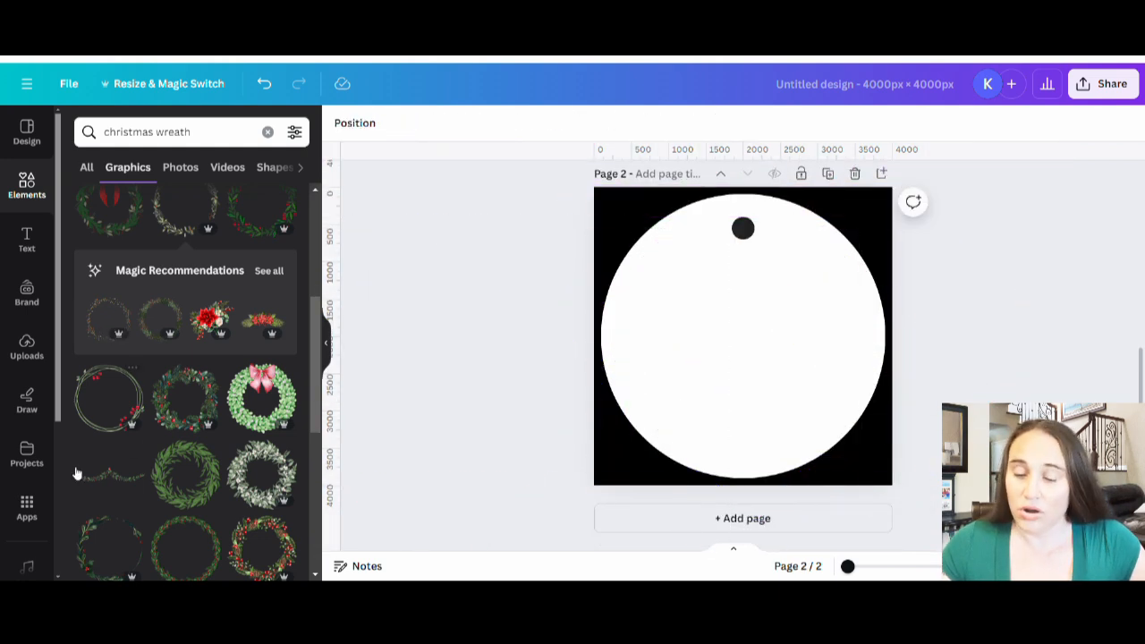
Step: Try the leafy green wreath with small red berries enlarged and centered over the white circle, and remove it
{"action": "scroll", "coordinate": [184, 358], "scroll_direction": "down", "scroll_amount": 3}
{"action": "left_click", "coordinate": [186, 345]}
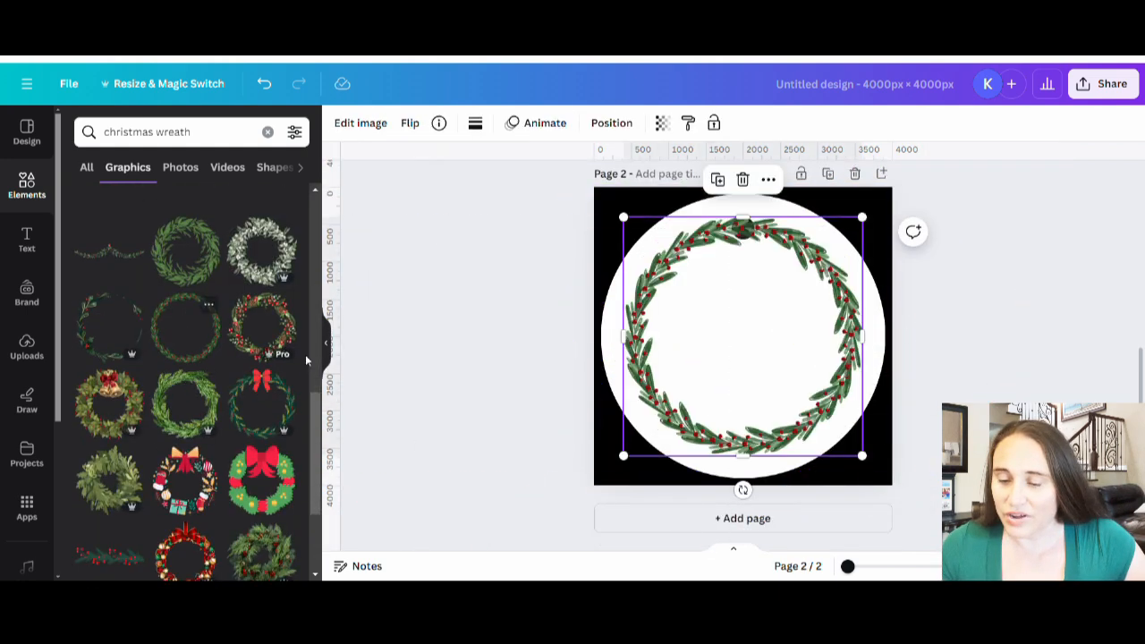
{"action": "left_click_drag", "start_coordinate": [759, 379], "coordinate": [759, 343]}
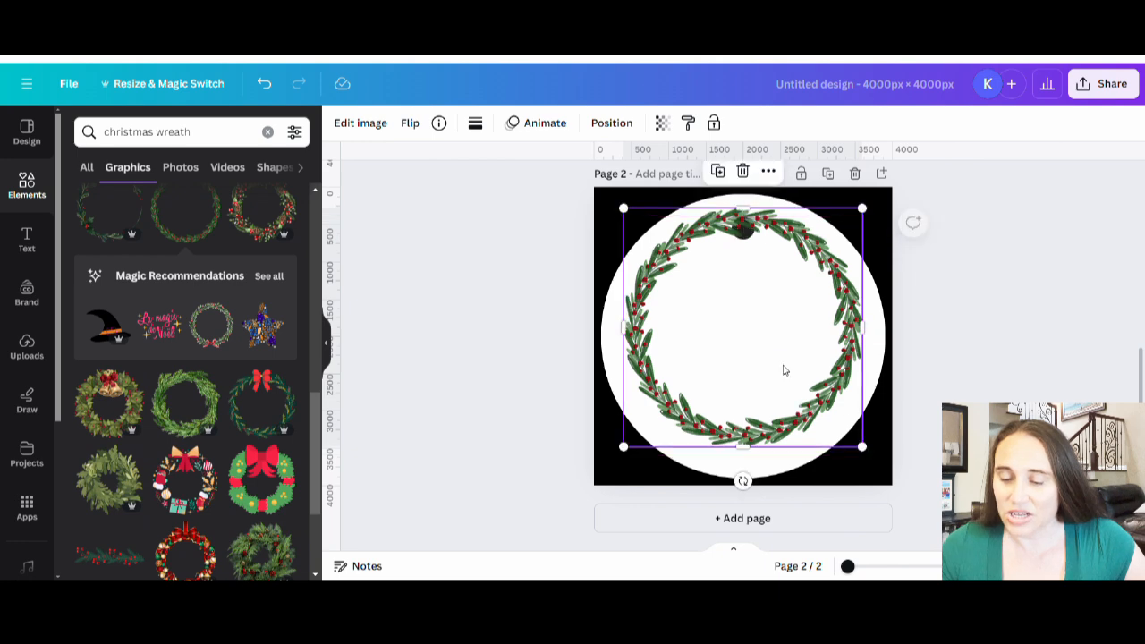
{"action": "left_click_drag", "start_coordinate": [861, 446], "coordinate": [885, 469]}
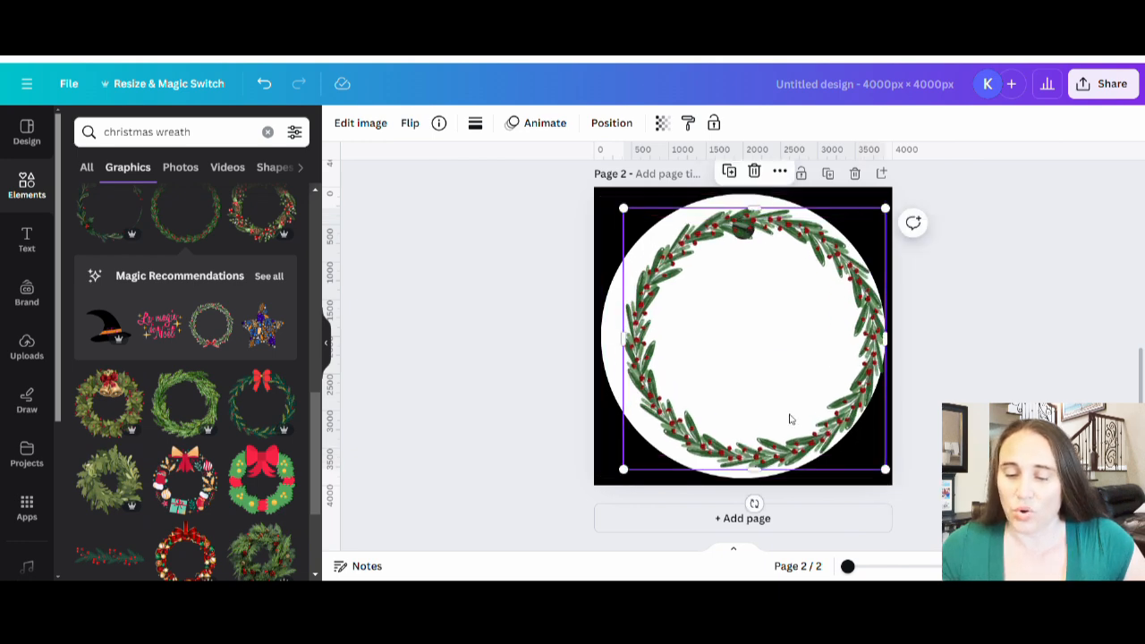
{"action": "left_click_drag", "start_coordinate": [789, 419], "coordinate": [779, 417]}
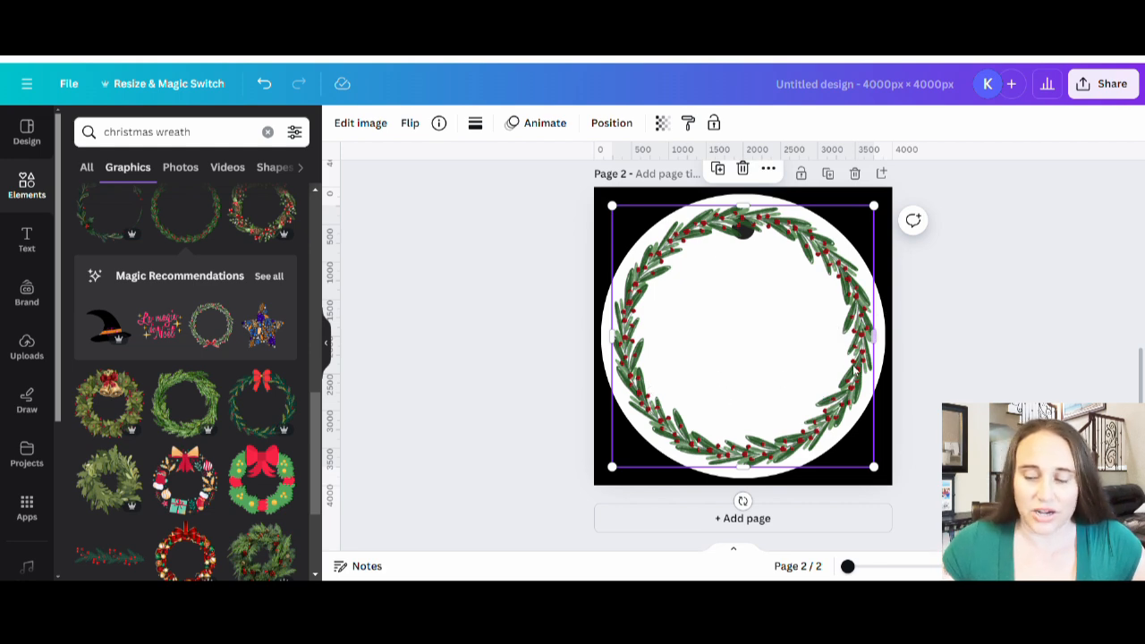
{"action": "left_click_drag", "start_coordinate": [820, 370], "coordinate": [235, 371]}
Step: Browse further wreath graphics, try the round vine garland with colored string lights on page 2, and remove it
{"action": "scroll", "coordinate": [235, 371], "scroll_direction": "down", "scroll_amount": 3}
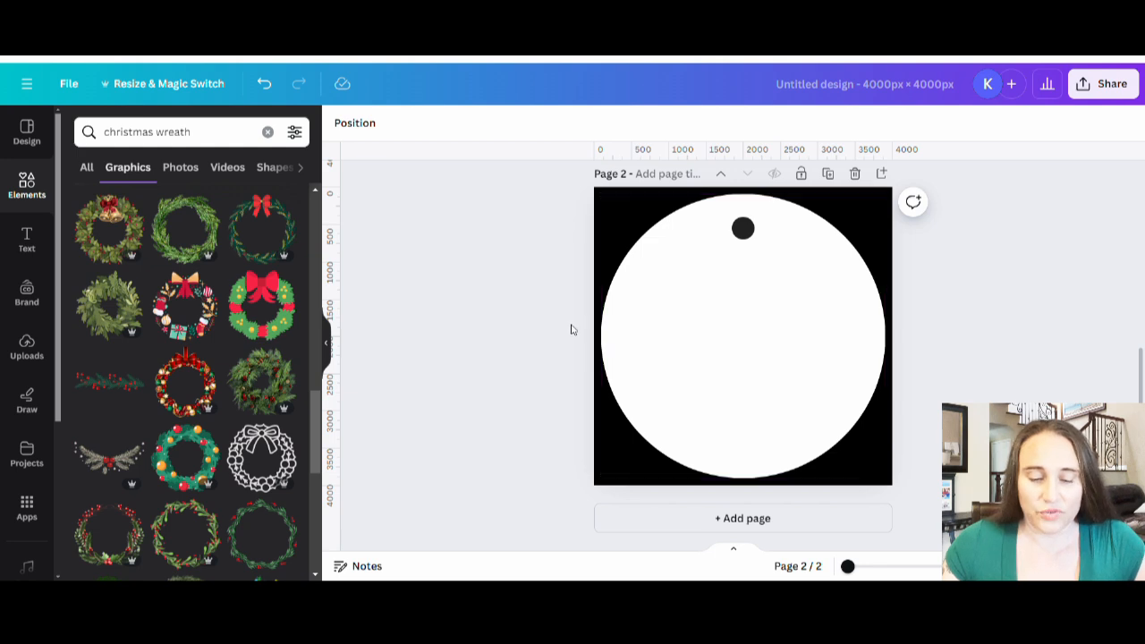
{"action": "scroll", "coordinate": [164, 407], "scroll_direction": "down", "scroll_amount": 3}
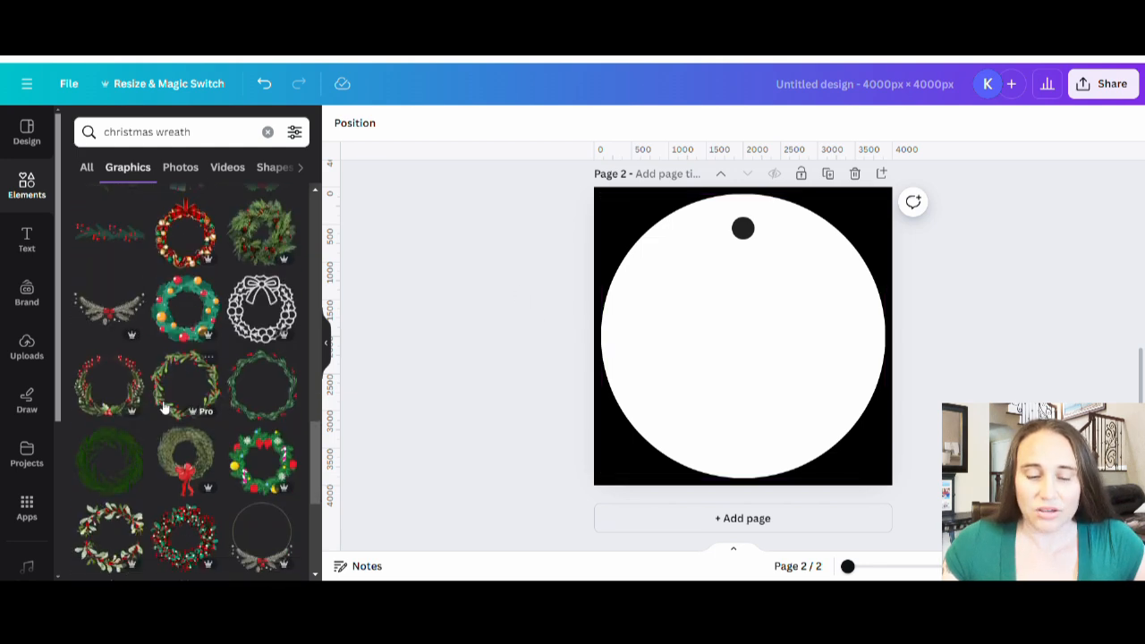
{"action": "scroll", "coordinate": [260, 357], "scroll_direction": "down", "scroll_amount": 3}
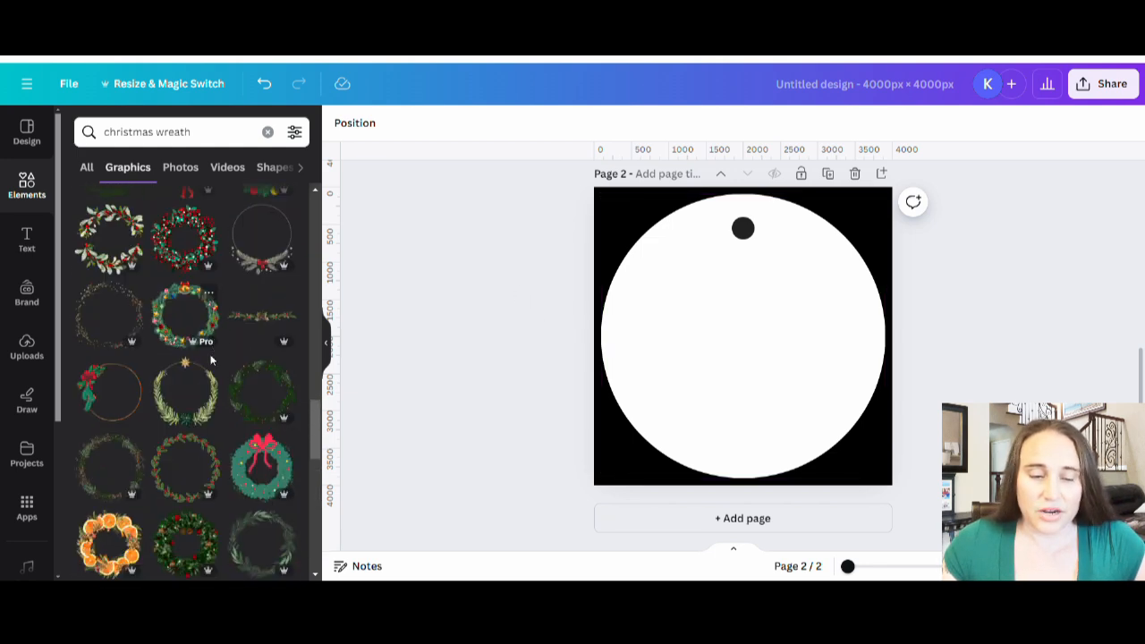
{"action": "scroll", "coordinate": [158, 451], "scroll_direction": "down", "scroll_amount": 2}
{"action": "scroll", "coordinate": [134, 336], "scroll_direction": "up", "scroll_amount": 1}
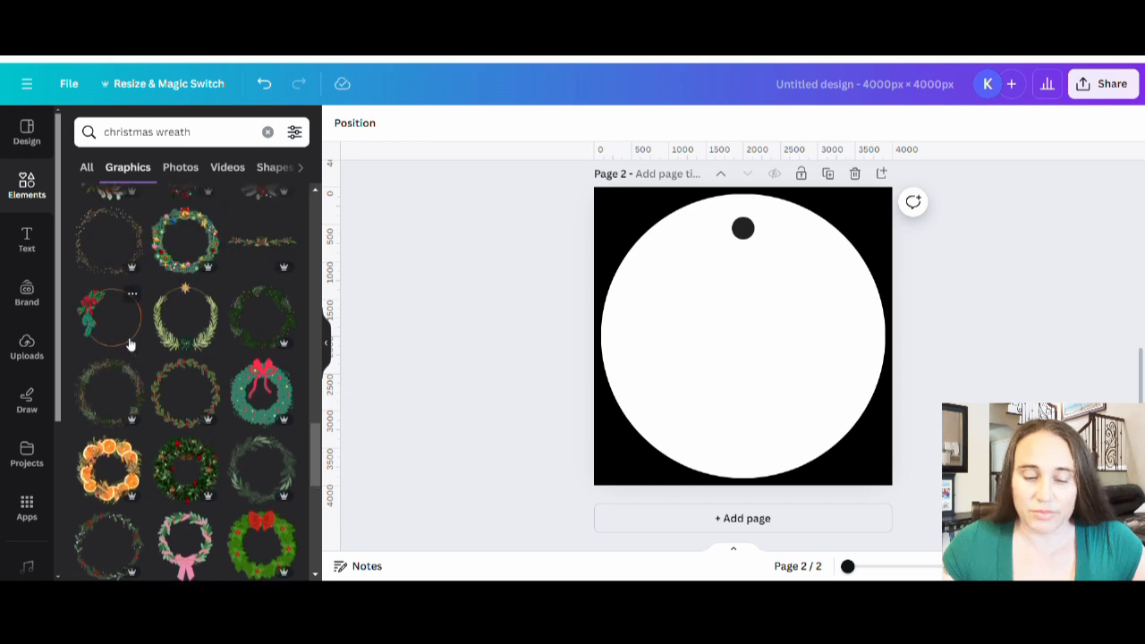
{"action": "scroll", "coordinate": [179, 340], "scroll_direction": "down", "scroll_amount": 5}
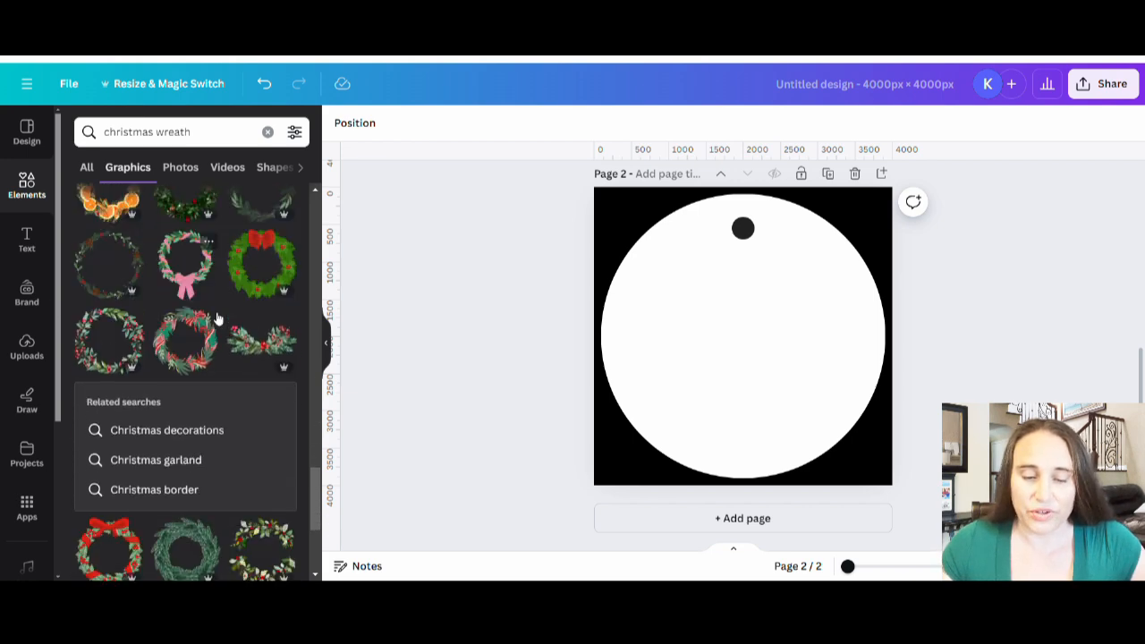
{"action": "scroll", "coordinate": [190, 337], "scroll_direction": "down", "scroll_amount": 3}
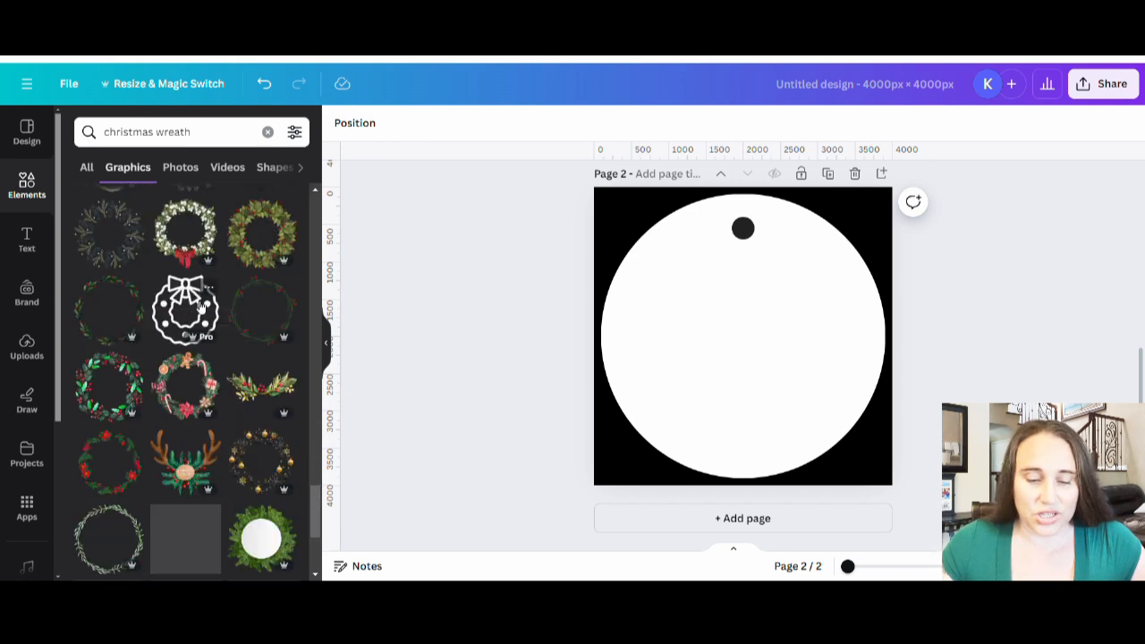
{"action": "scroll", "coordinate": [219, 429], "scroll_direction": "down", "scroll_amount": 2}
{"action": "scroll", "coordinate": [170, 470], "scroll_direction": "down", "scroll_amount": 1}
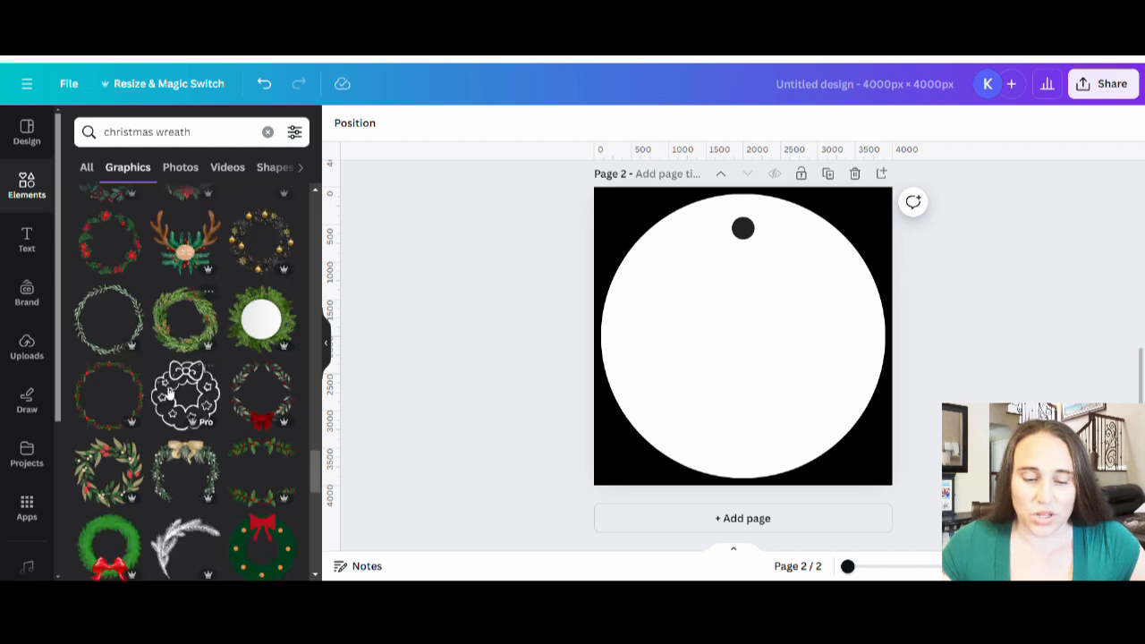
{"action": "scroll", "coordinate": [197, 295], "scroll_direction": "down", "scroll_amount": 5}
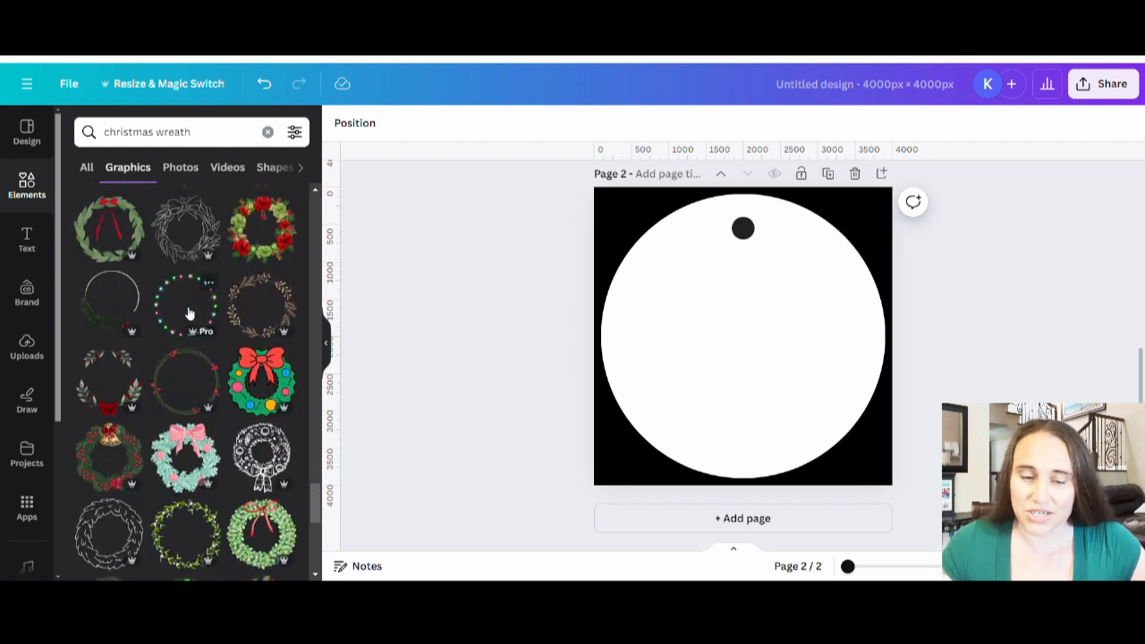
{"action": "left_click", "coordinate": [197, 320]}
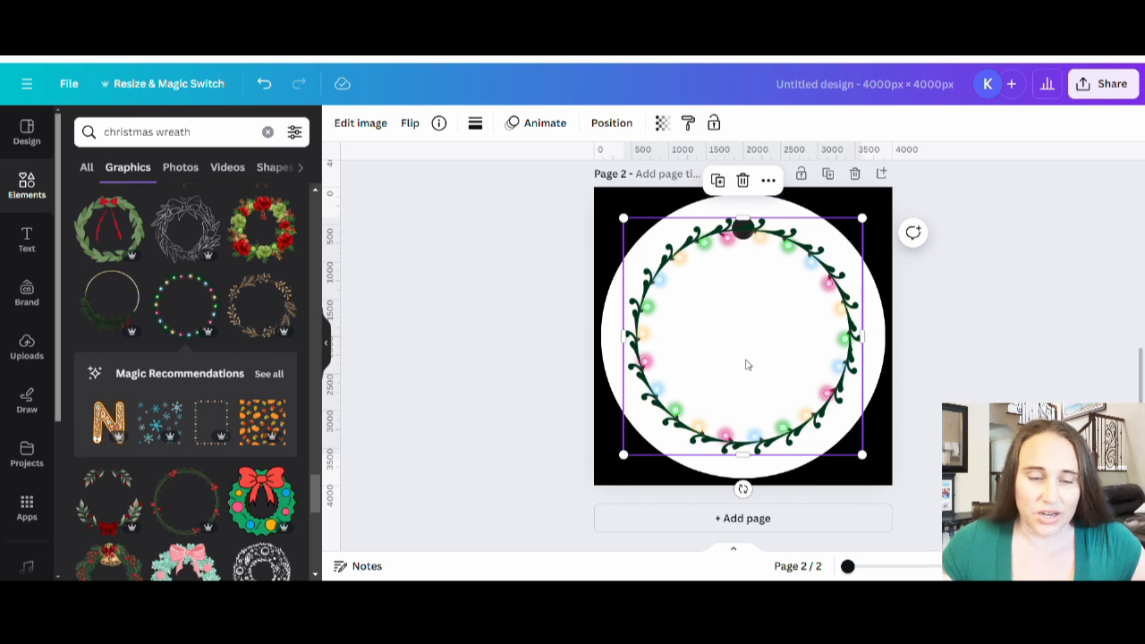
{"action": "left_click_drag", "start_coordinate": [777, 377], "coordinate": [356, 363]}
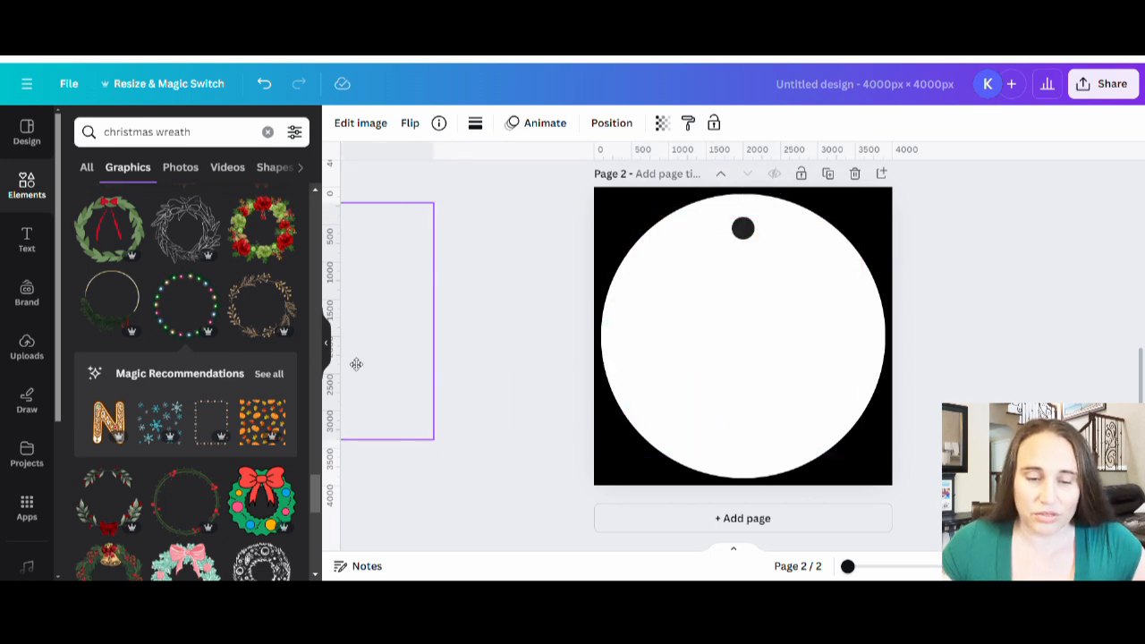
Step: Try the thin line wreath with red berries and green dots, enlarged and centered over the white circle, and delete it
{"action": "scroll", "coordinate": [264, 471], "scroll_direction": "down", "scroll_amount": 4}
{"action": "scroll", "coordinate": [264, 472], "scroll_direction": "up", "scroll_amount": 2}
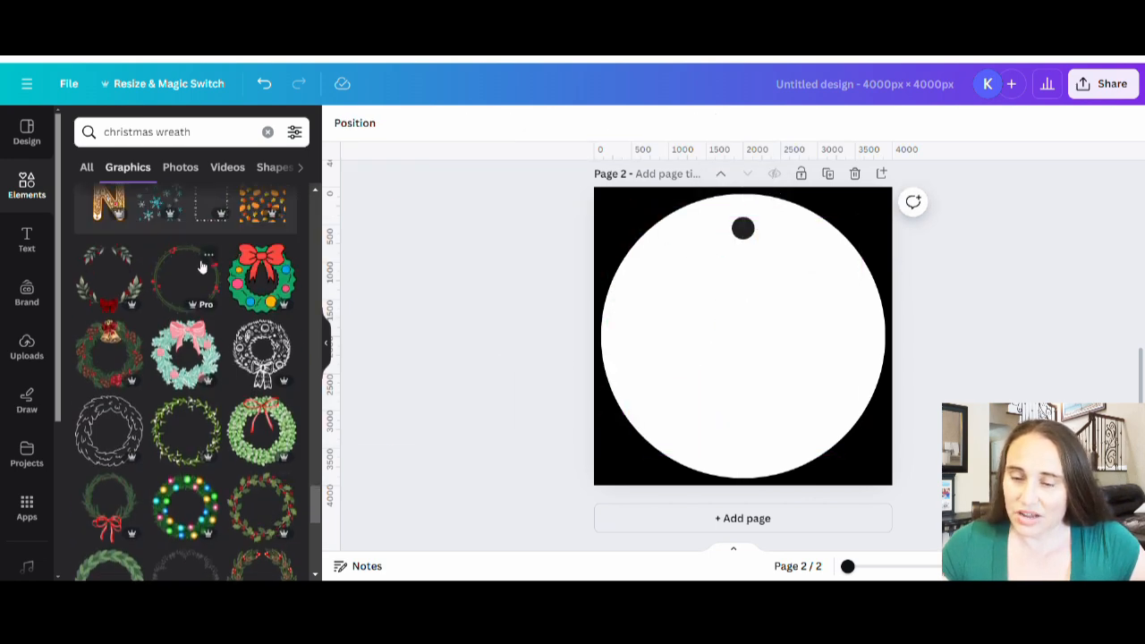
{"action": "left_click", "coordinate": [201, 267]}
{"action": "left_click_drag", "start_coordinate": [802, 278], "coordinate": [875, 205]}
{"action": "left_click_drag", "start_coordinate": [811, 330], "coordinate": [776, 351]}
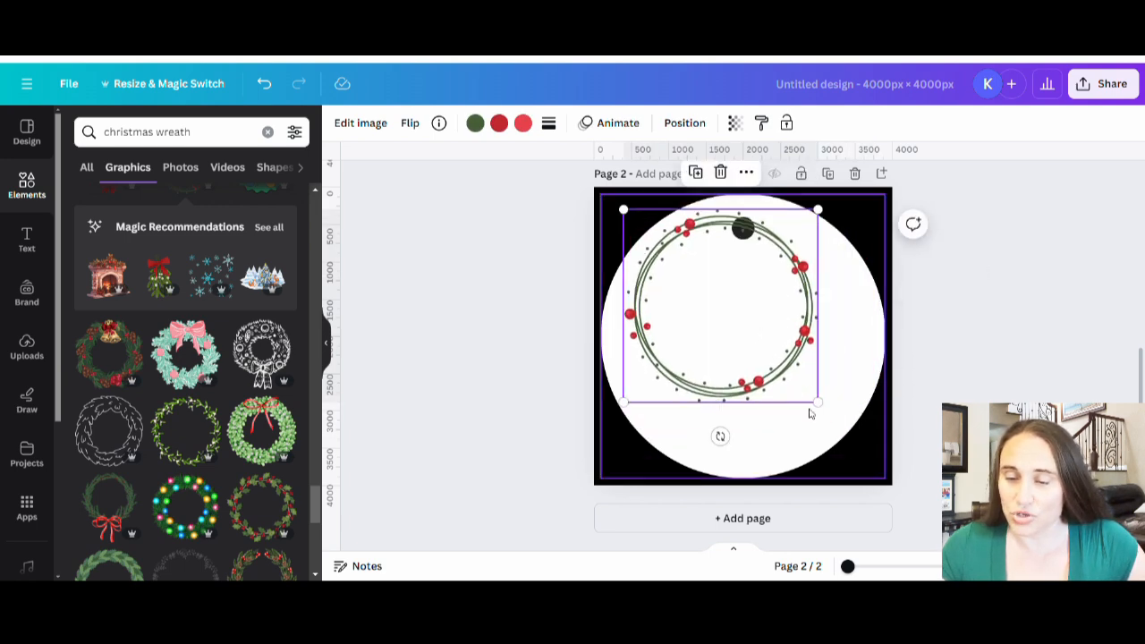
{"action": "left_click_drag", "start_coordinate": [815, 404], "coordinate": [885, 470]}
{"action": "left_click_drag", "start_coordinate": [733, 411], "coordinate": [723, 393]}
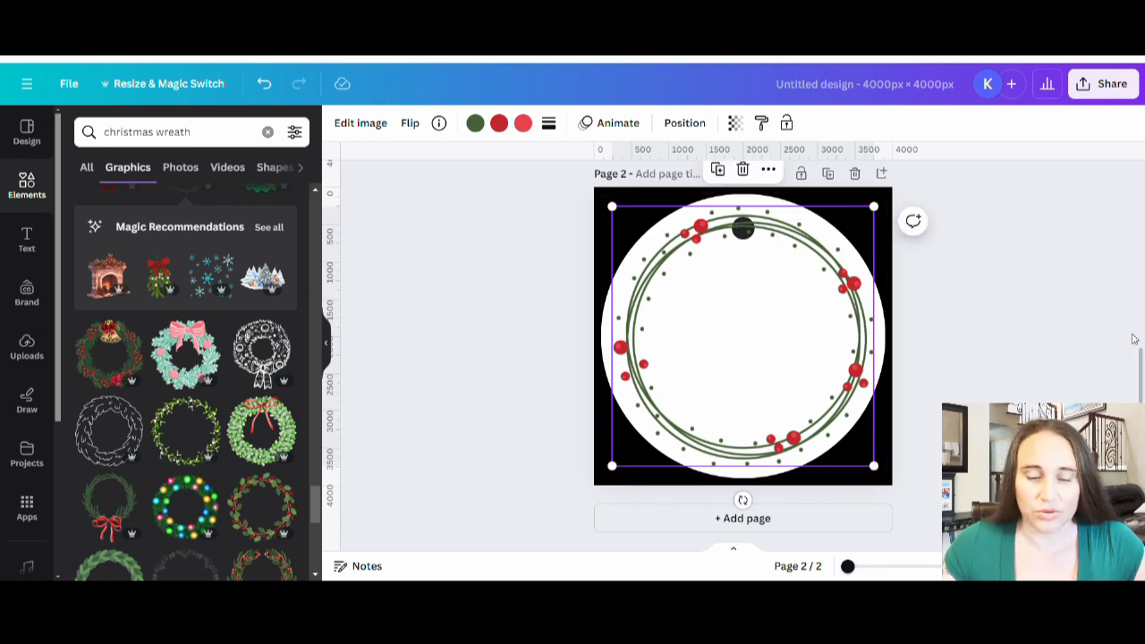
{"action": "scroll", "coordinate": [188, 384], "scroll_direction": "down", "scroll_amount": 5}
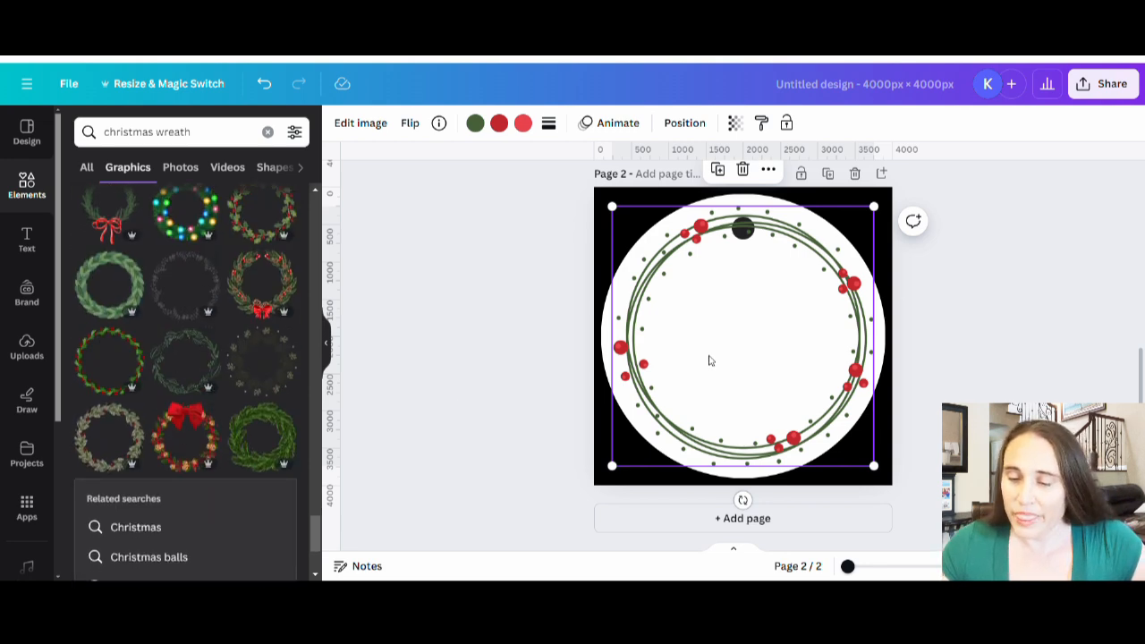
{"action": "key", "text": "Delete"}
Step: Try the green sprig wreath with red berry clusters, enlarged and positioned to fill the white circle
{"action": "left_click", "coordinate": [133, 368]}
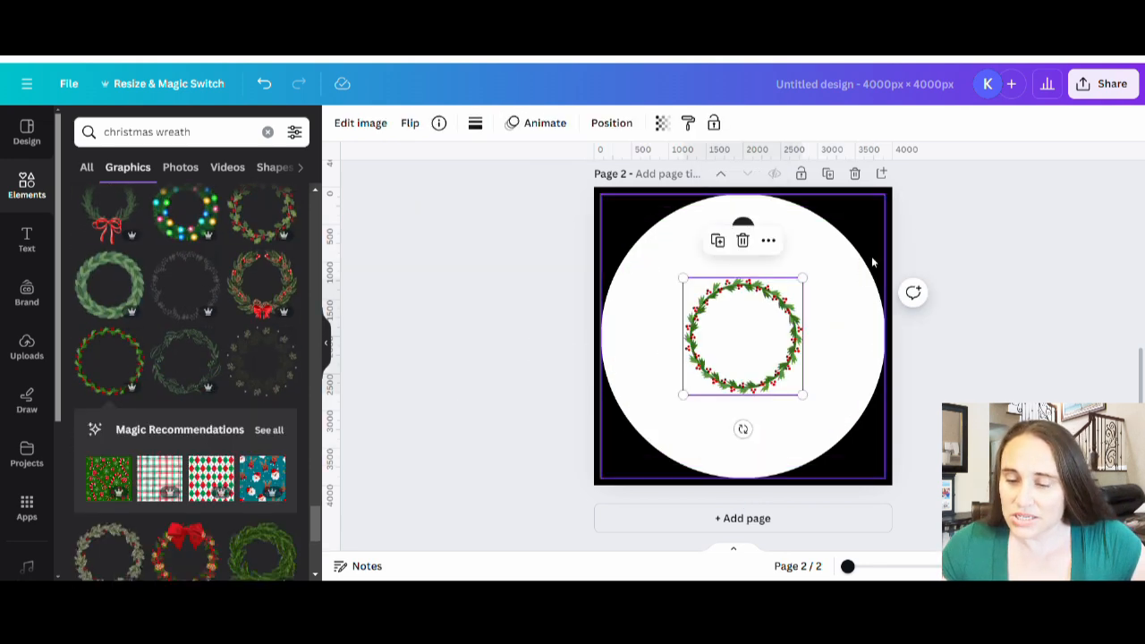
{"action": "left_click_drag", "start_coordinate": [802, 278], "coordinate": [886, 197]}
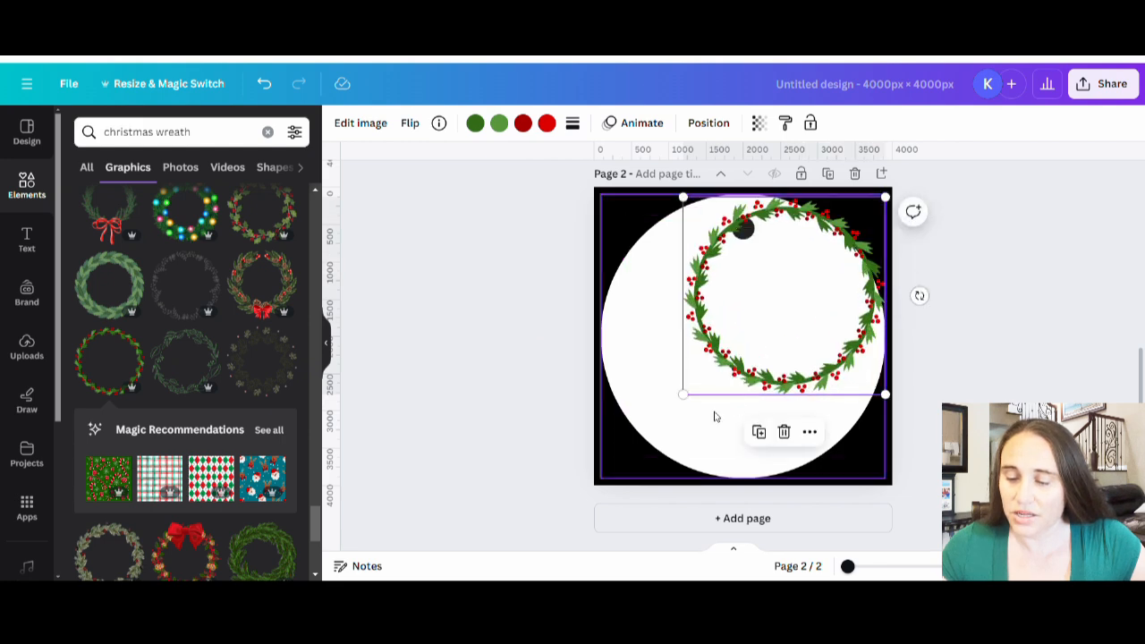
{"action": "left_click_drag", "start_coordinate": [760, 358], "coordinate": [708, 363]}
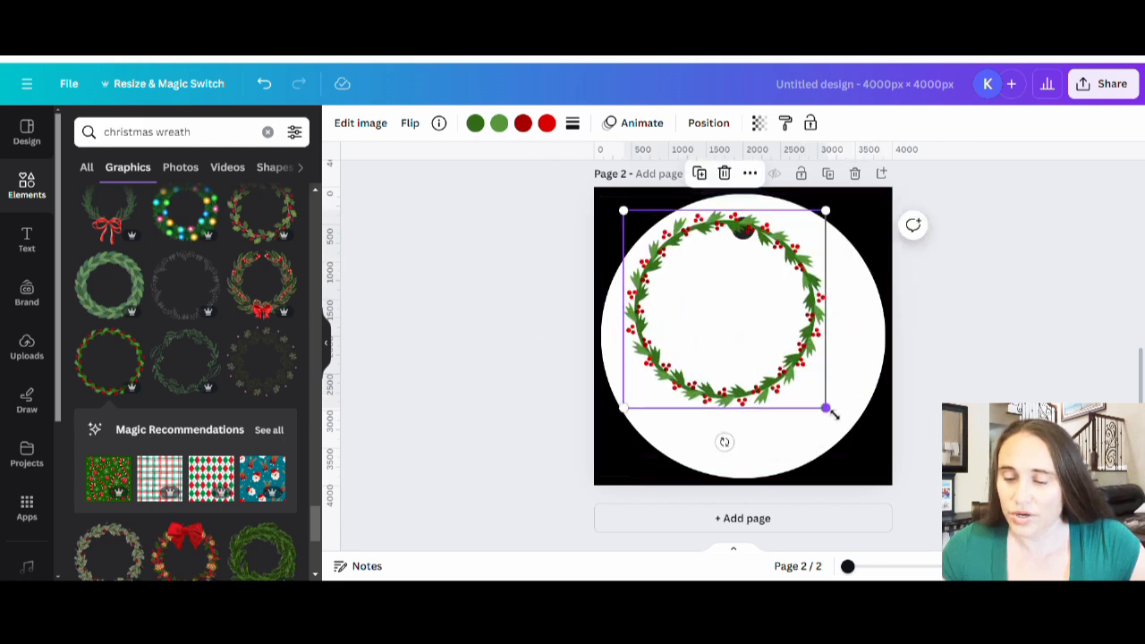
{"action": "left_click_drag", "start_coordinate": [829, 412], "coordinate": [887, 468]}
{"action": "left_click_drag", "start_coordinate": [782, 402], "coordinate": [781, 399]}
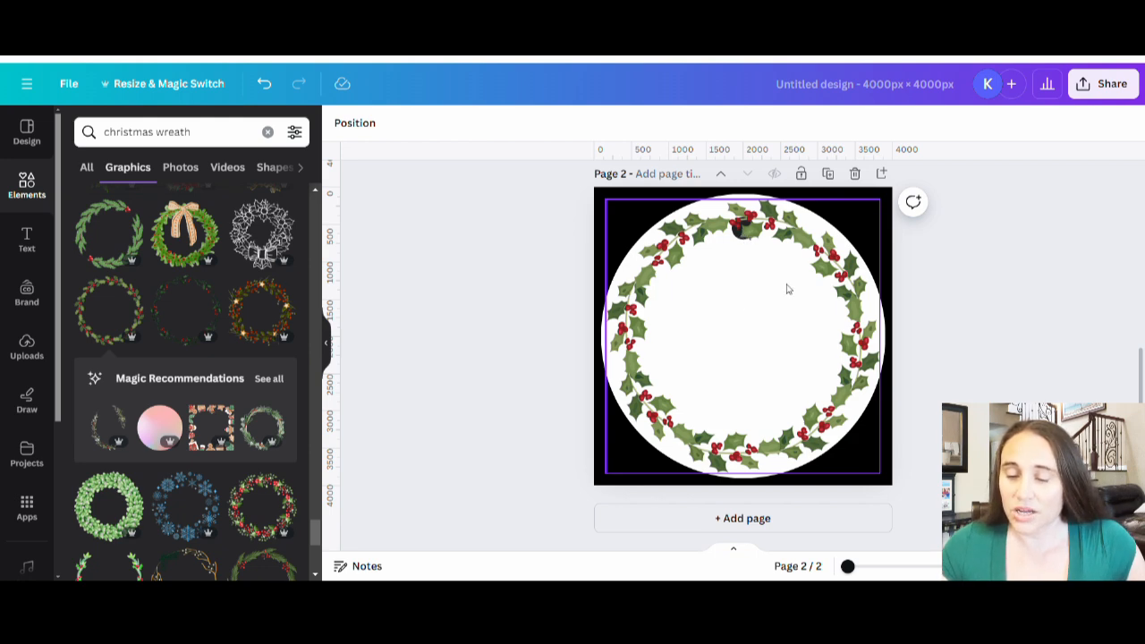
Step: Shift the holly wreath aside, remove the hole marker from page 2, and center the wreath again over the white circle
{"action": "left_click_drag", "start_coordinate": [773, 270], "coordinate": [769, 311]}
{"action": "left_click_drag", "start_coordinate": [742, 226], "coordinate": [1102, 200]}
{"action": "left_click_drag", "start_coordinate": [781, 354], "coordinate": [786, 317]}
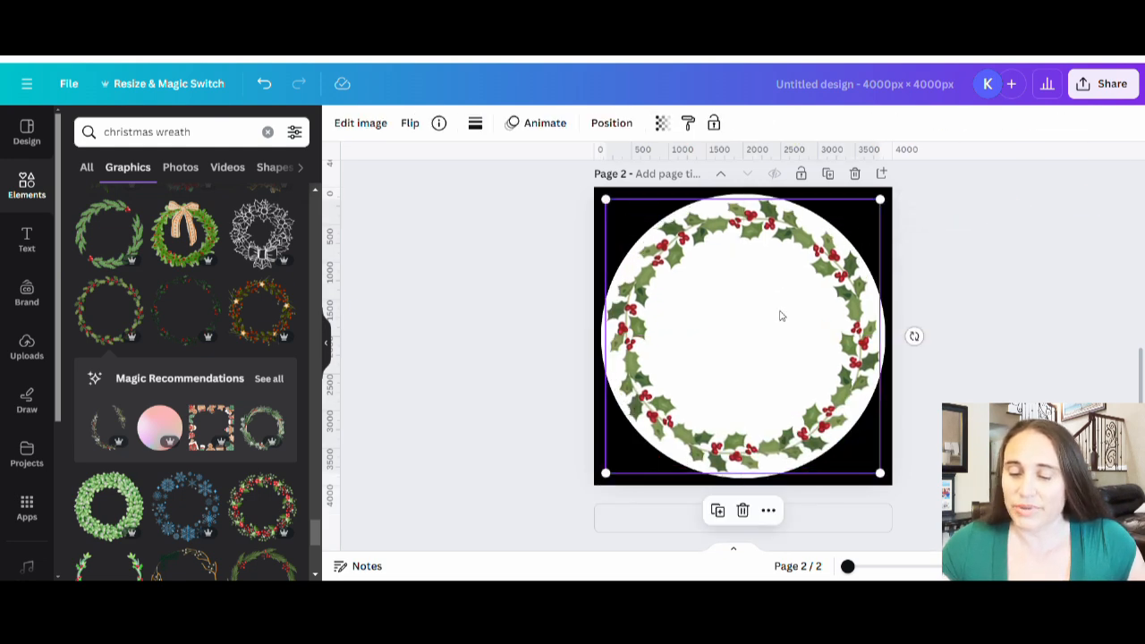
{"action": "left_click", "coordinate": [1033, 362]}
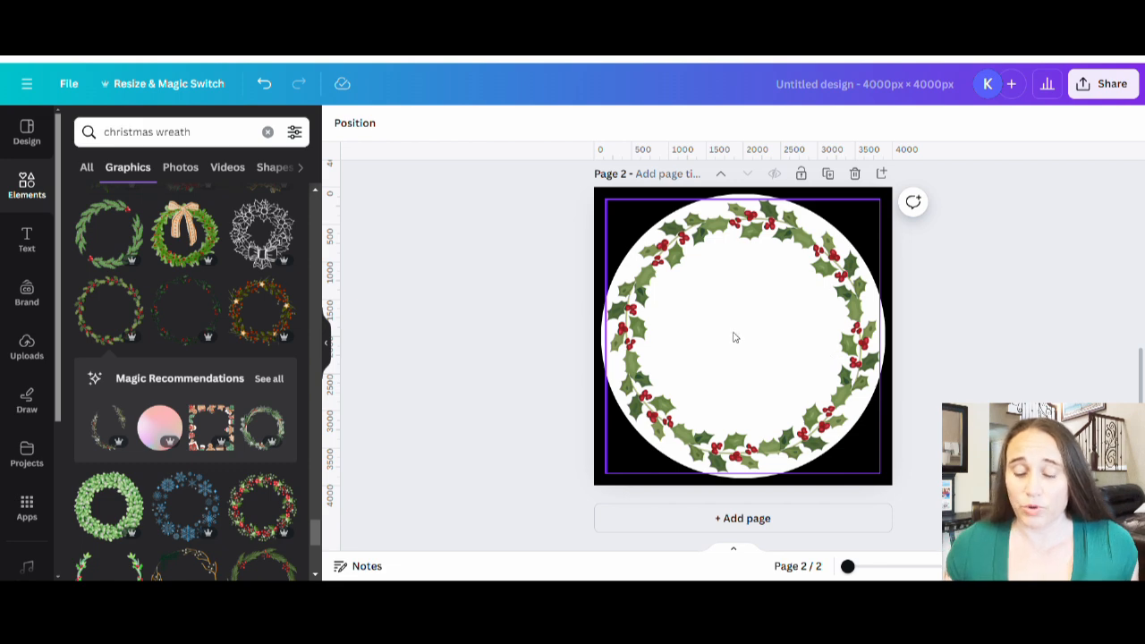
Step: Add a text box inside the holly wreath reading "Our First" with "Christmas As" on the second line
{"action": "key", "text": "t"}
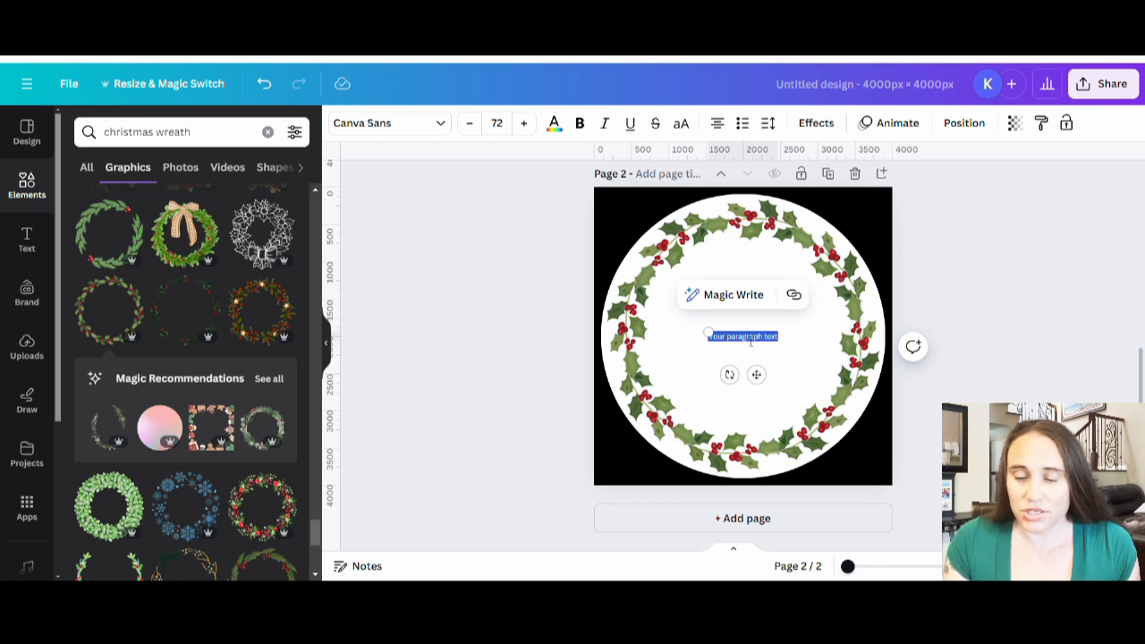
{"action": "key", "text": "BackSpace"}
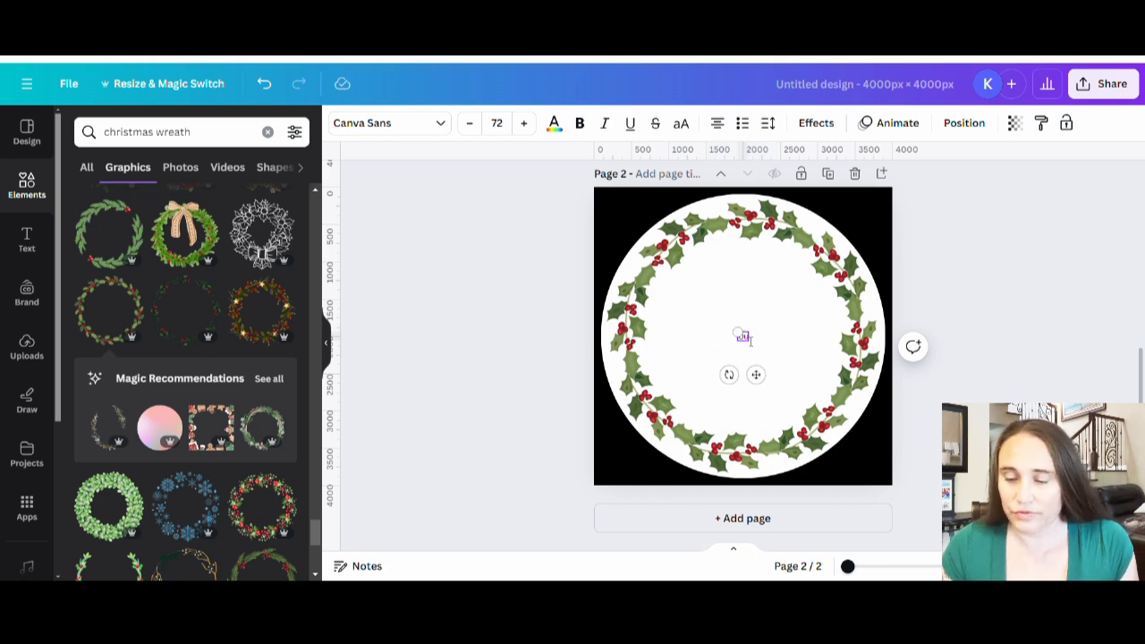
{"action": "type", "text": "Our First"}
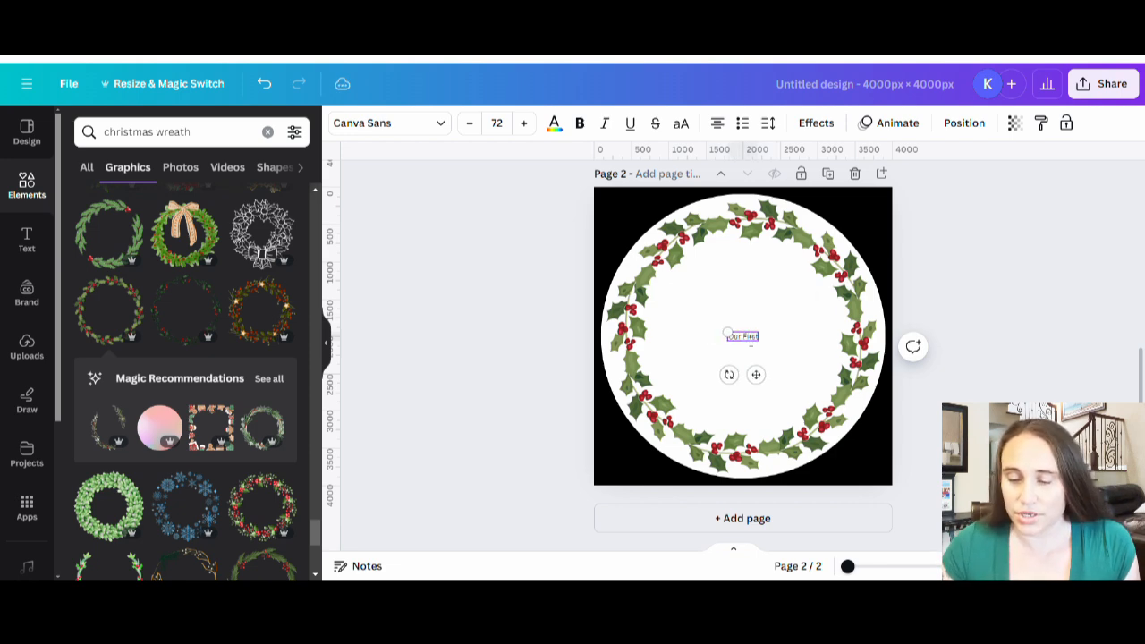
{"action": "key", "text": "Return"}
{"action": "type", "text": "Chri"}
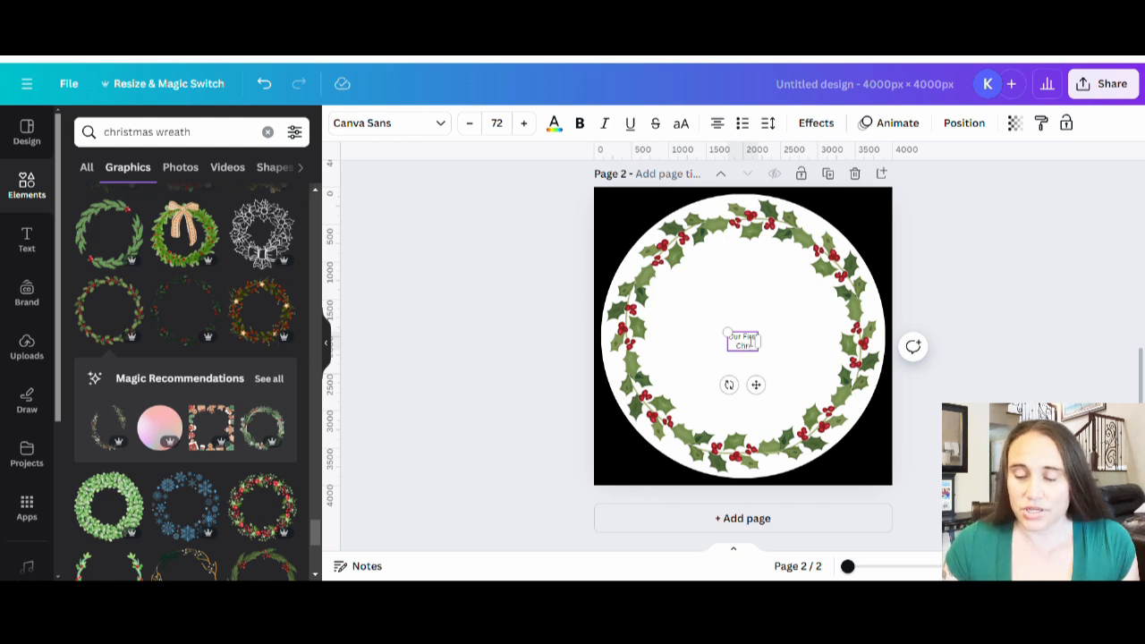
{"action": "type", "text": "stmas A"}
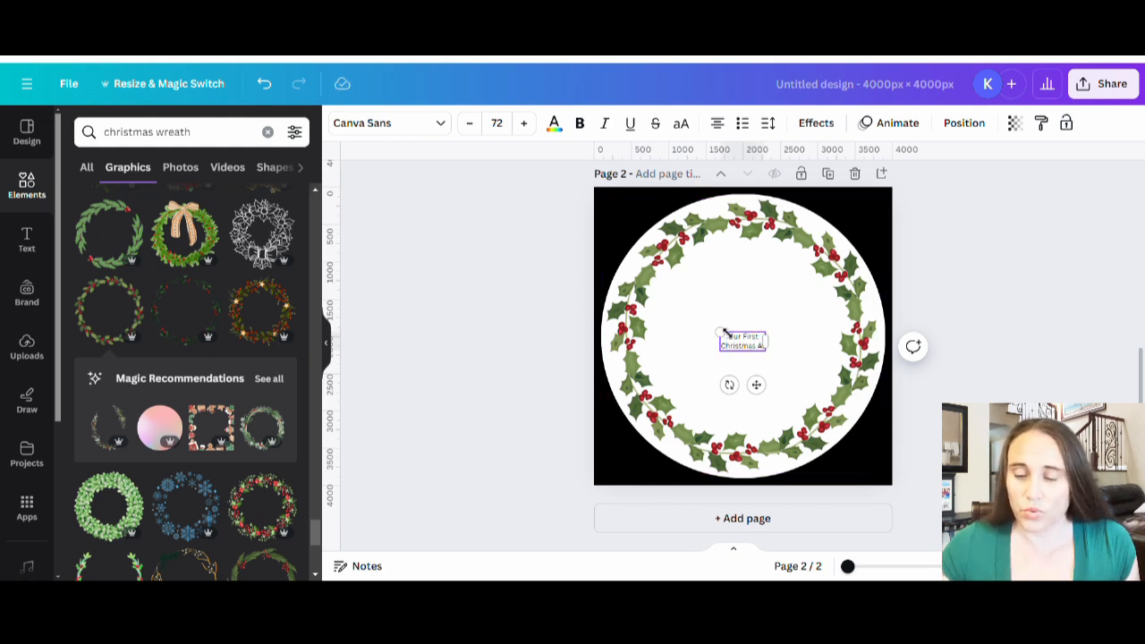
Step: Enlarge the "Our First Christmas As" text to size 227 and center it in the upper half of the wreath
{"action": "left_click_drag", "start_coordinate": [719, 335], "coordinate": [565, 310]}
{"action": "left_click_drag", "start_coordinate": [695, 336], "coordinate": [747, 311]}
{"action": "left_click", "coordinate": [732, 348]}
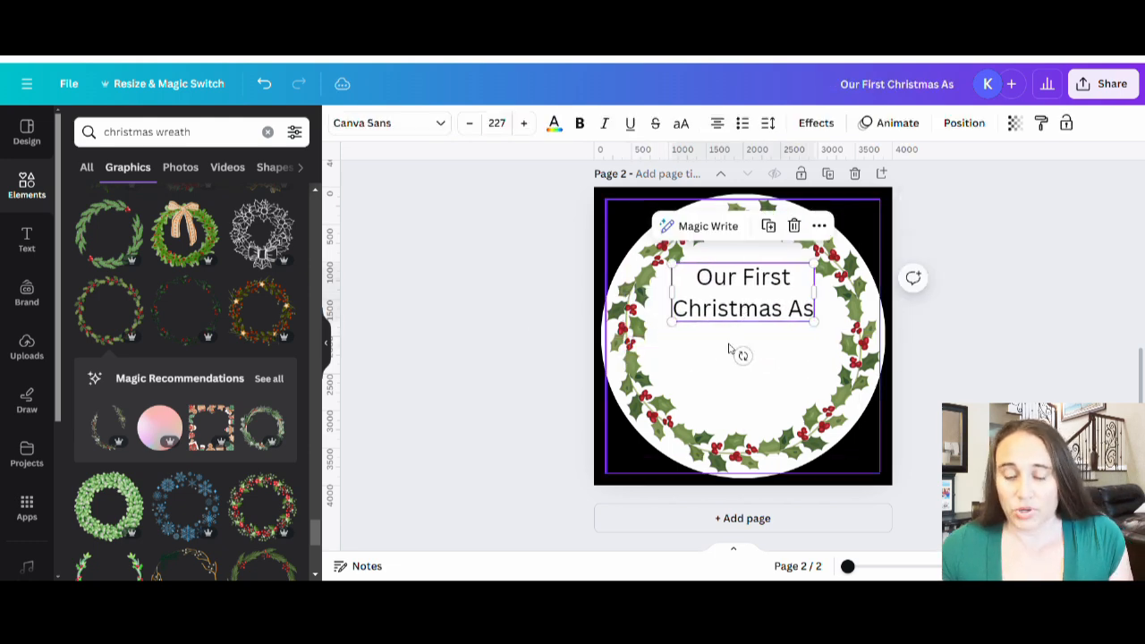
Step: Add a second text box, place it below the "Christmas As" line, and clear its placeholder text
{"action": "left_click", "coordinate": [693, 374]}
{"action": "key", "text": "t"}
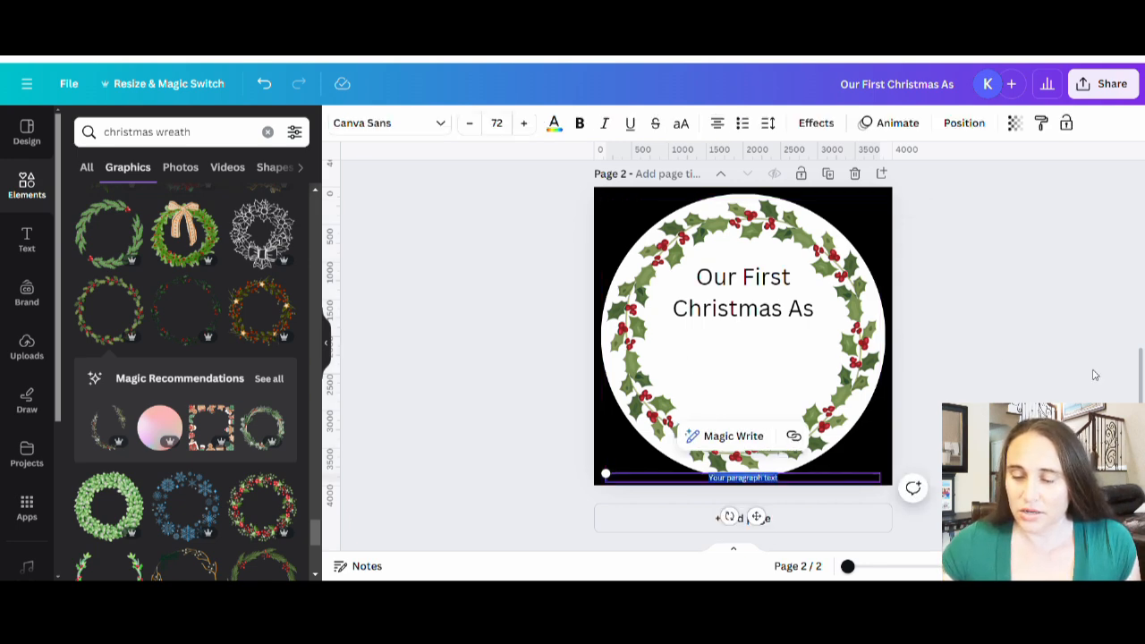
{"action": "left_click_drag", "start_coordinate": [760, 479], "coordinate": [756, 375]}
{"action": "double_click", "coordinate": [758, 377]}
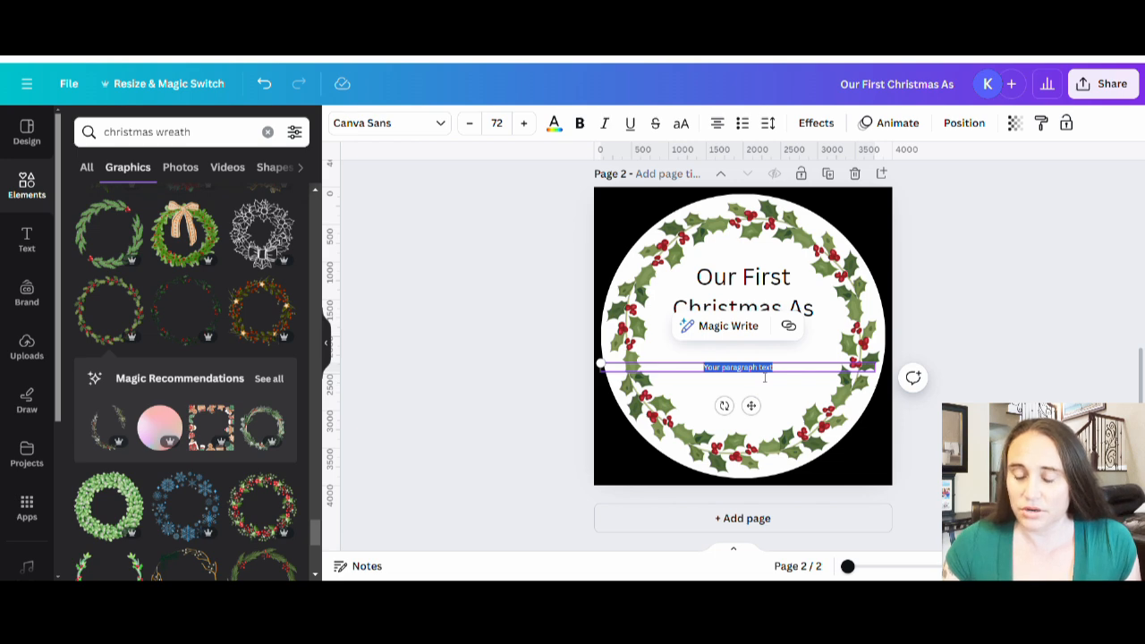
{"action": "key", "text": "BackSpace"}
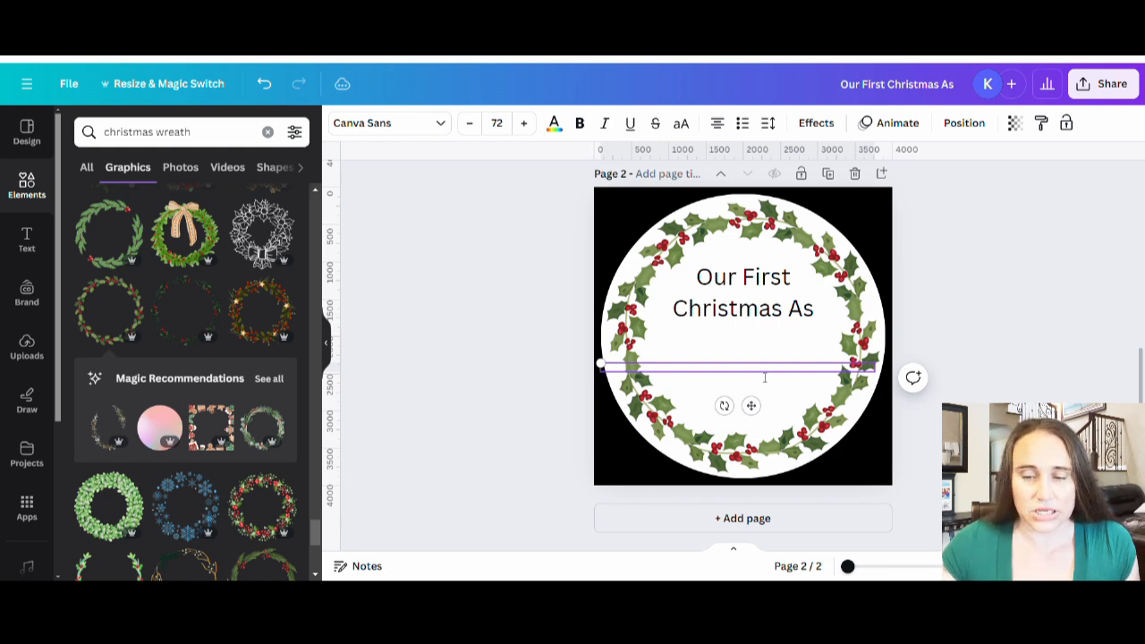
Step: Set the empty second text box's text color to the dark green from the photo colors and return to editing it
{"action": "left_click", "coordinate": [556, 125]}
{"action": "left_click", "coordinate": [203, 395]}
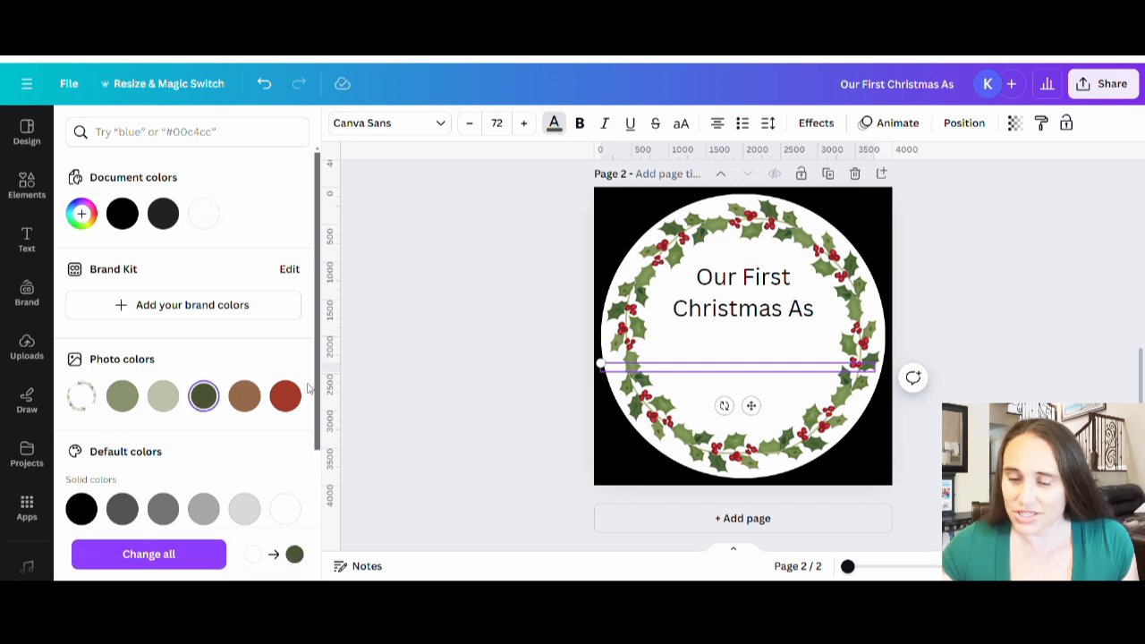
{"action": "left_click", "coordinate": [746, 376]}
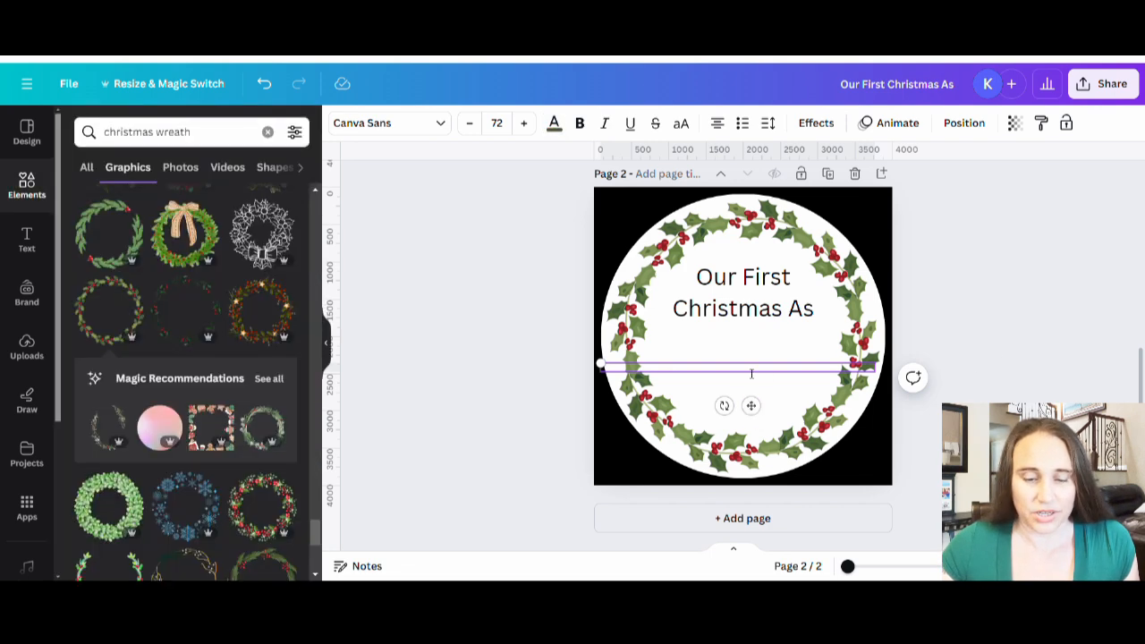
Step: Set the second text box's color to the dark green photo color and enter "Mr. & Mrs." as its text
{"action": "left_click", "coordinate": [555, 124]}
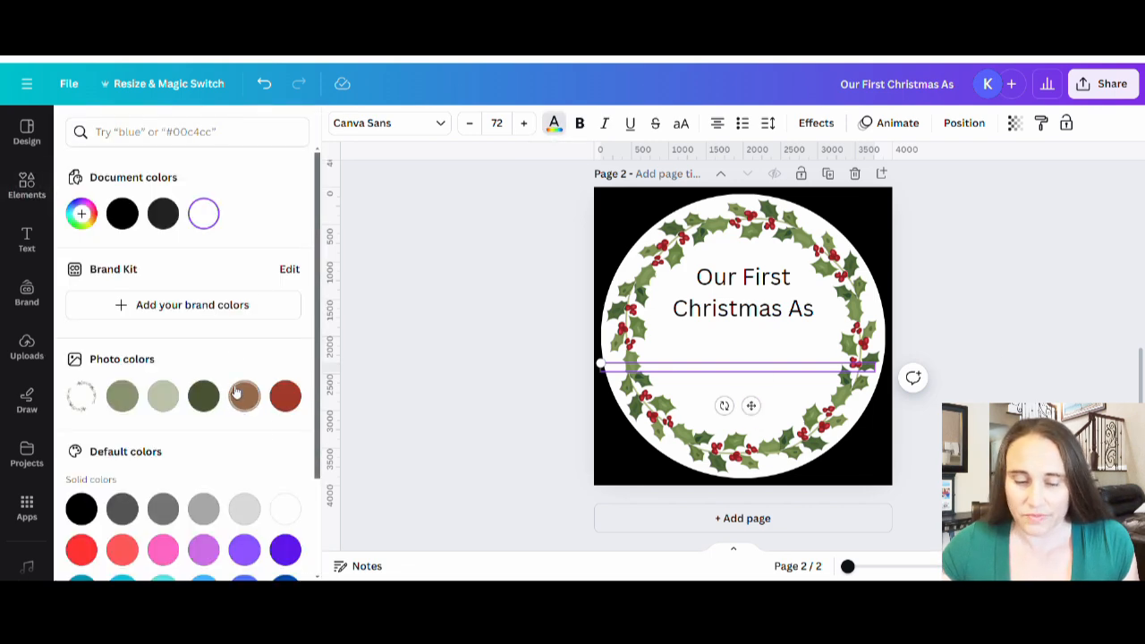
{"action": "left_click", "coordinate": [203, 396]}
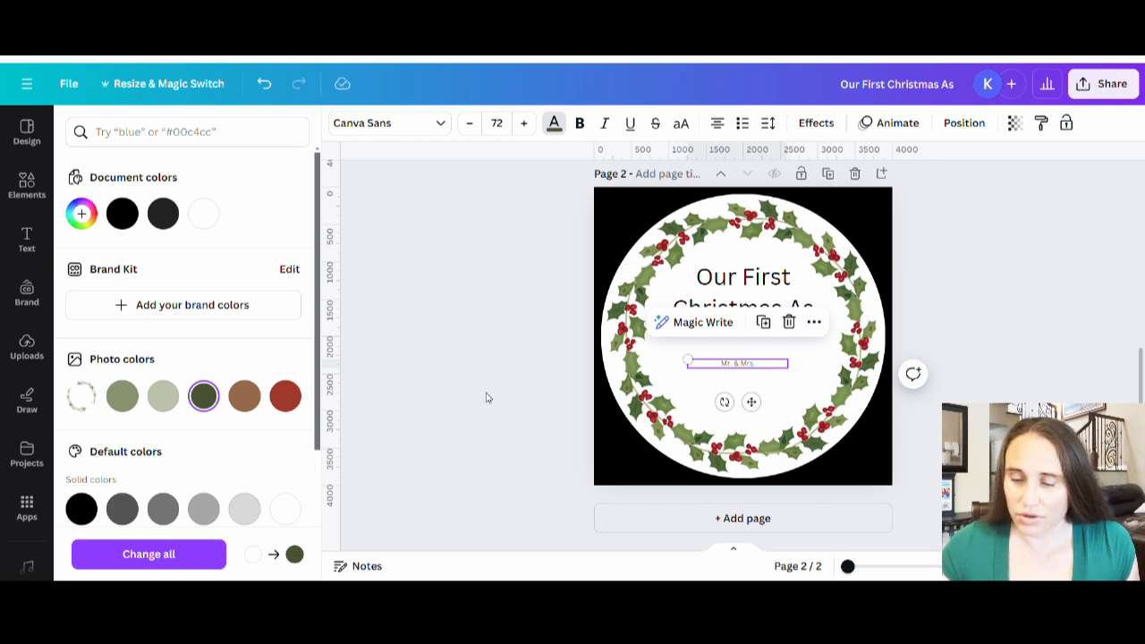
{"action": "left_click", "coordinate": [673, 398]}
{"action": "left_click", "coordinate": [762, 365]}
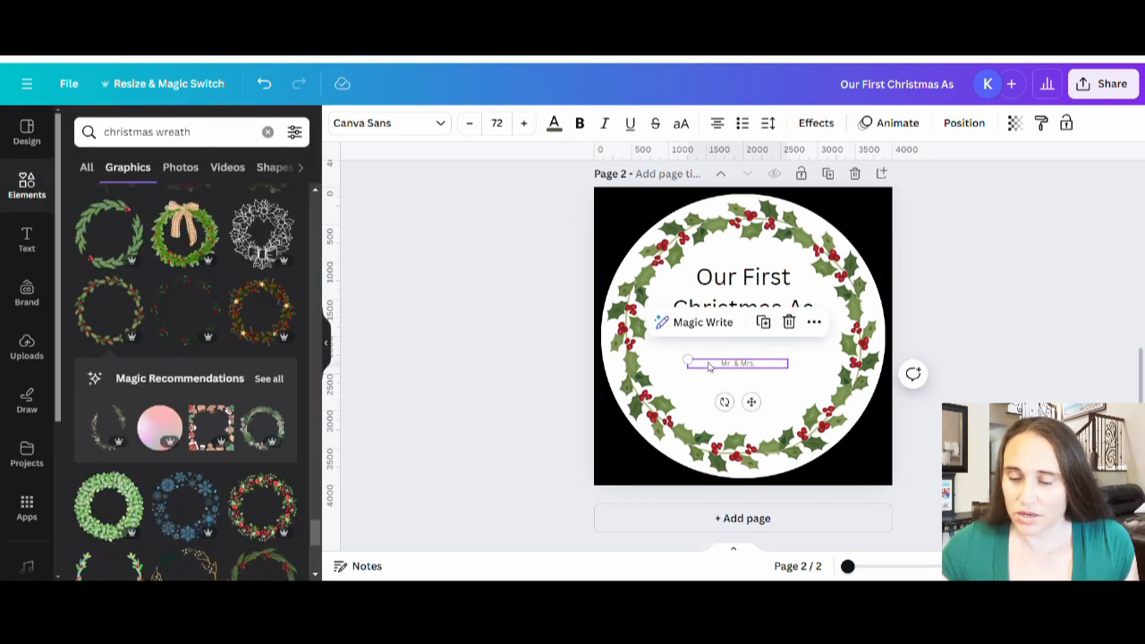
Step: Enlarge the "Mr. & Mrs." text to about the width of "Christmas As" and center it directly below that line
{"action": "left_click_drag", "start_coordinate": [688, 361], "coordinate": [756, 367]}
{"action": "left_click_drag", "start_coordinate": [845, 358], "coordinate": [891, 320]}
{"action": "left_click_drag", "start_coordinate": [796, 356], "coordinate": [783, 354]}
{"action": "left_click", "coordinate": [981, 309]}
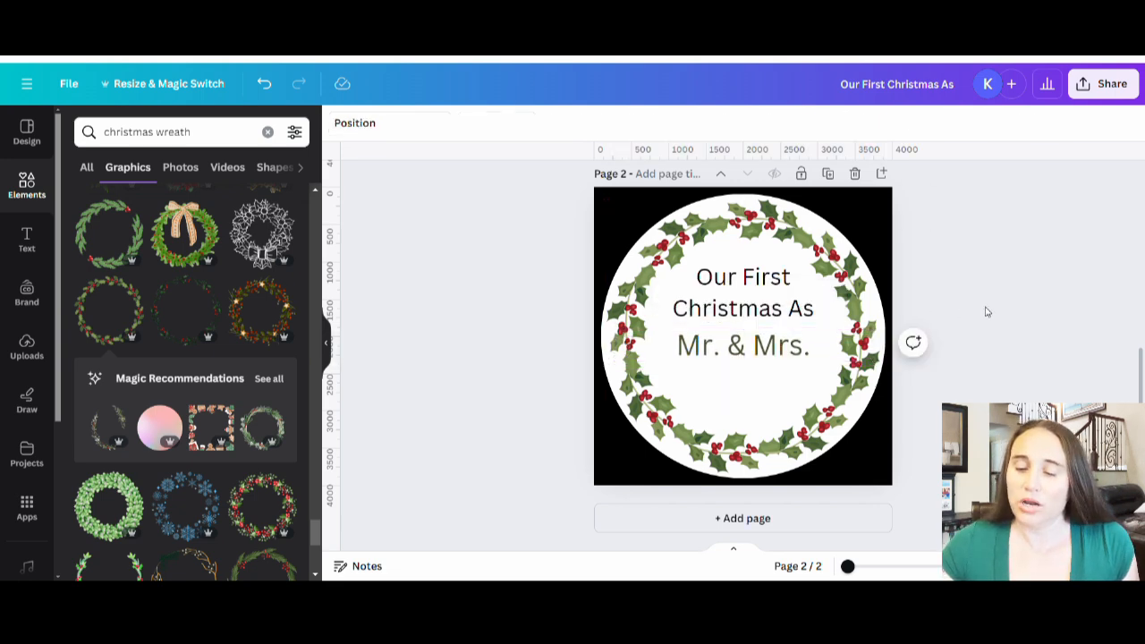
{"action": "left_click", "coordinate": [807, 444]}
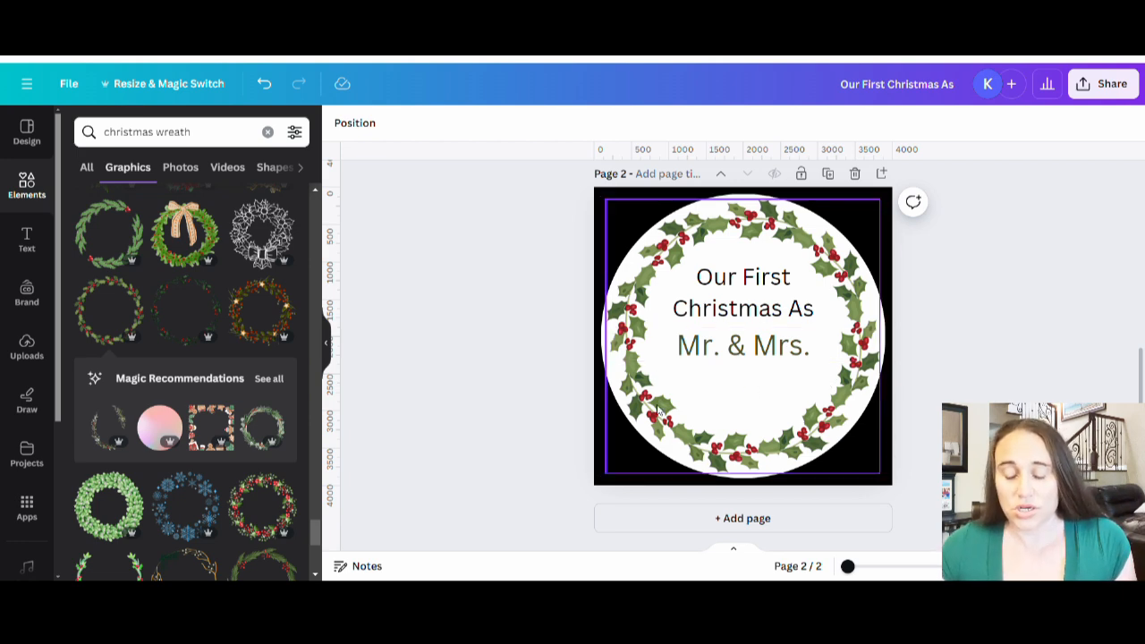
Step: Add a third text box, move it inside the wreath below "Mr. & Mrs.", and color it the dark green document color
{"action": "left_click", "coordinate": [728, 393]}
{"action": "key", "text": "t"}
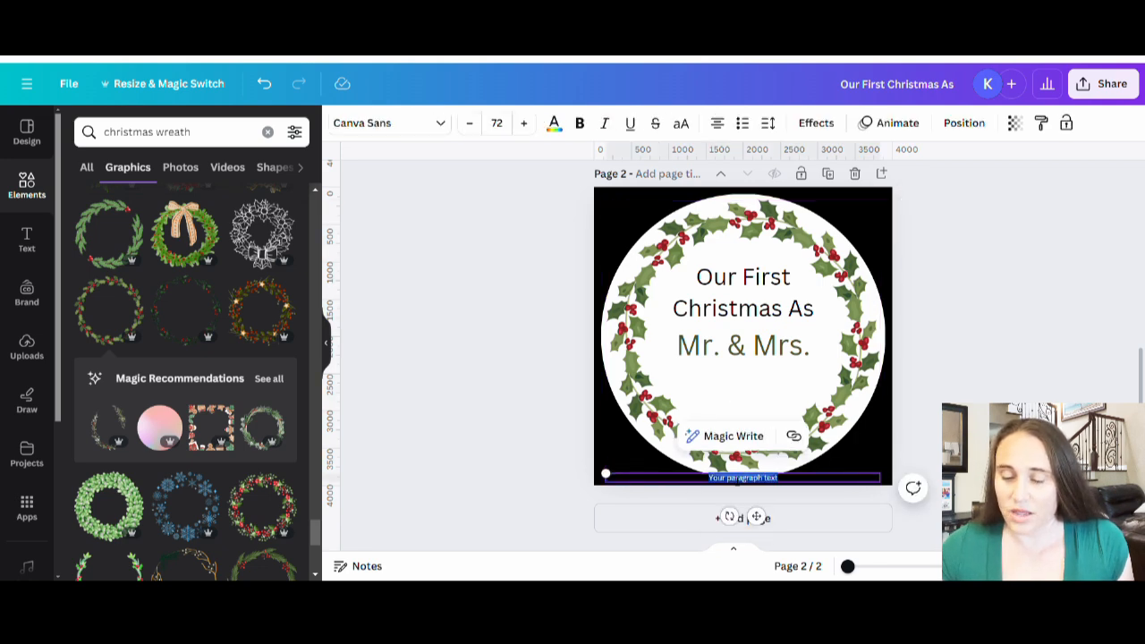
{"action": "left_click", "coordinate": [1109, 343]}
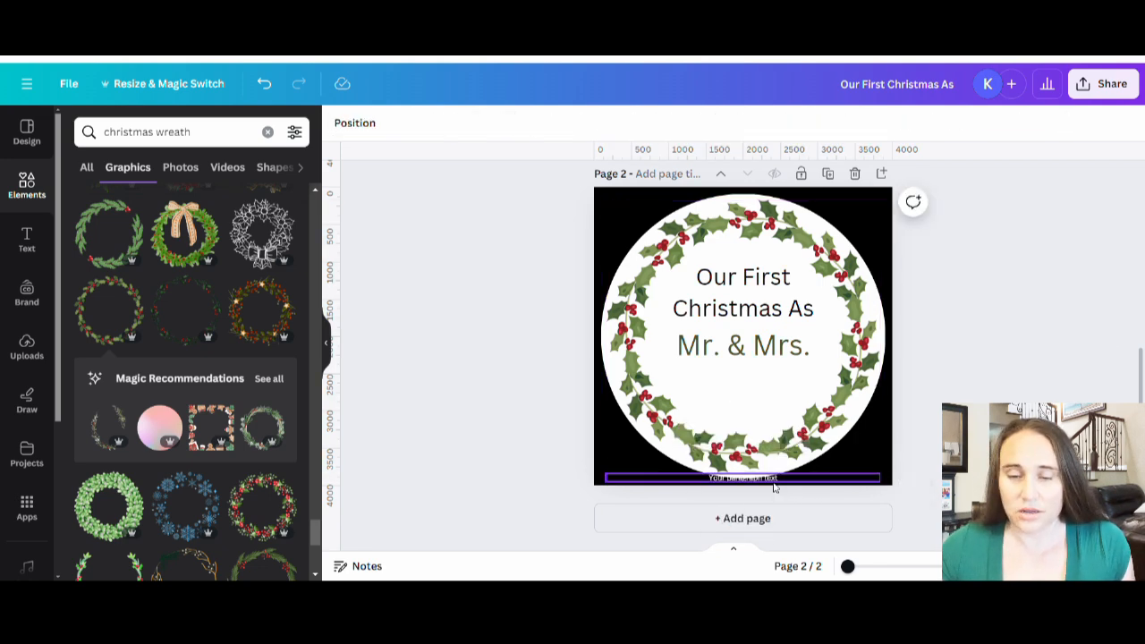
{"action": "left_click_drag", "start_coordinate": [750, 481], "coordinate": [755, 398]}
{"action": "left_click", "coordinate": [552, 122]}
{"action": "left_click", "coordinate": [206, 218]}
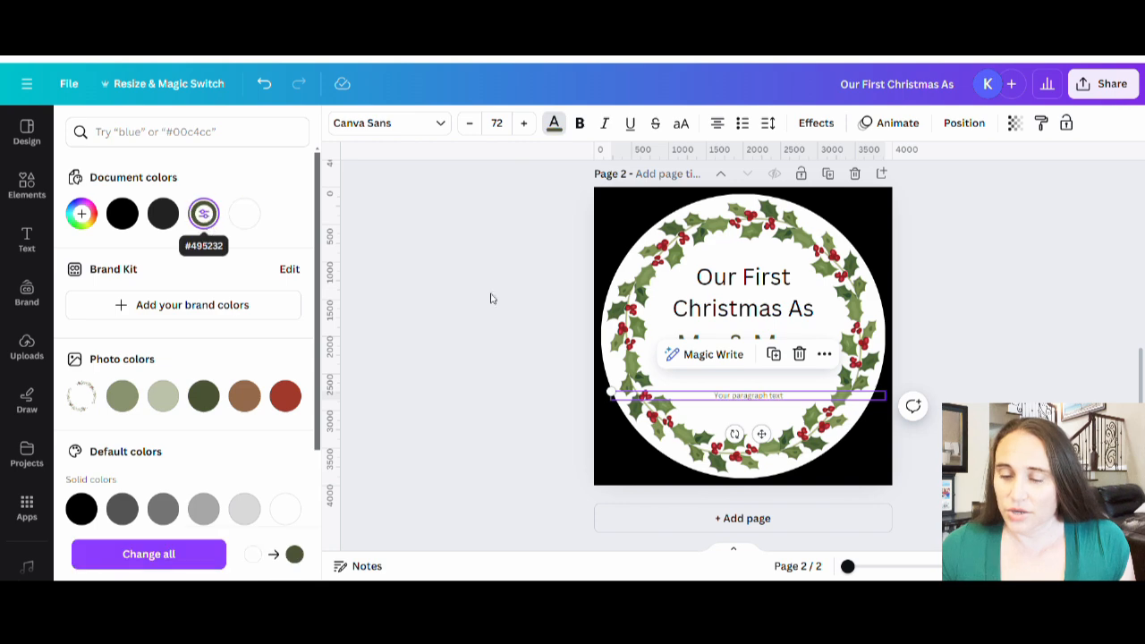
{"action": "left_click", "coordinate": [1049, 295]}
Step: Move the placeholder text box up beneath "Mr. & Mrs." and narrow it to fit inside the wreath
{"action": "left_click", "coordinate": [736, 401]}
{"action": "left_click_drag", "start_coordinate": [736, 401], "coordinate": [709, 374]}
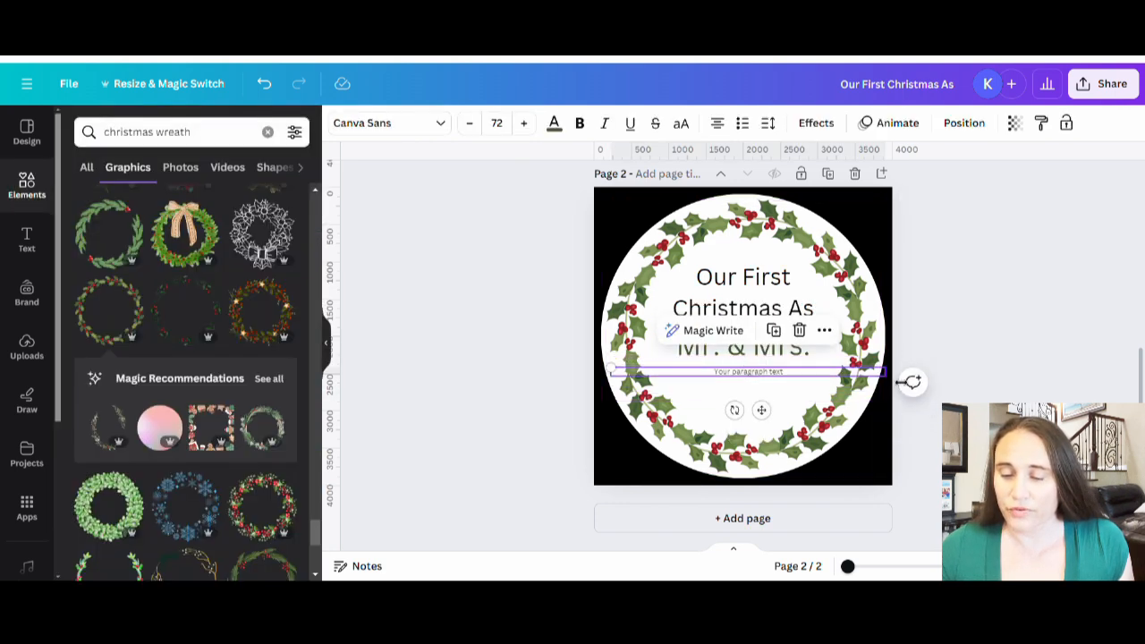
{"action": "left_click_drag", "start_coordinate": [894, 380], "coordinate": [735, 383]}
{"action": "left_click", "coordinate": [609, 398]}
Step: Replace the placeholder text with the couple's last name in capitals and enlarge it to size 218
{"action": "double_click", "coordinate": [736, 383]}
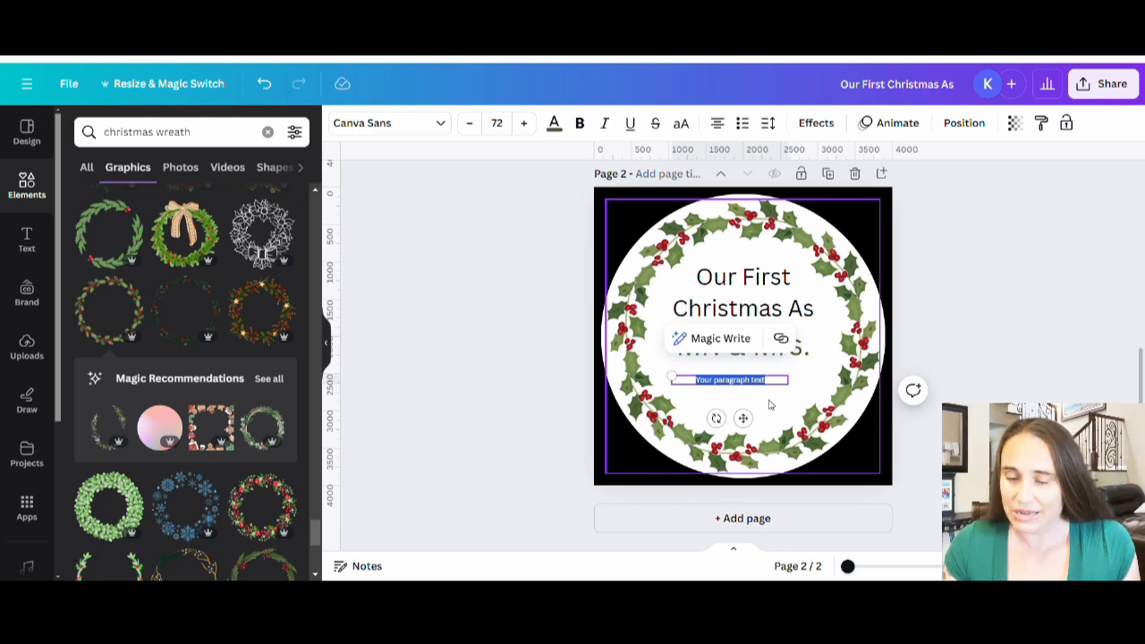
{"action": "key", "text": "BackSpace"}
{"action": "type", "text": "VAN"}
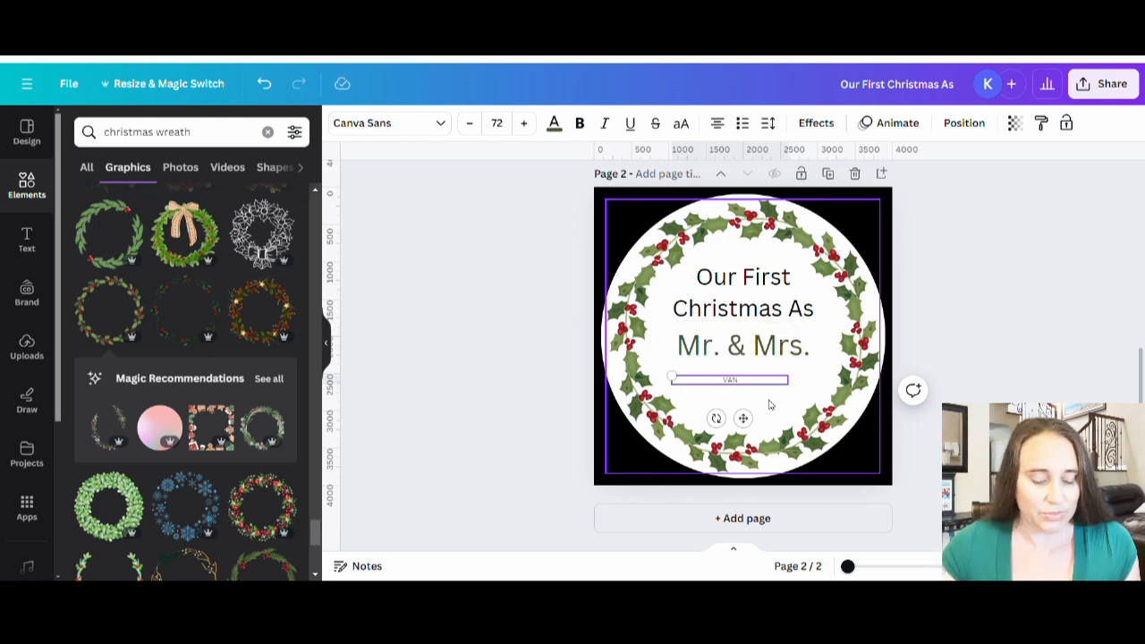
{"action": "type", "text": "CE"}
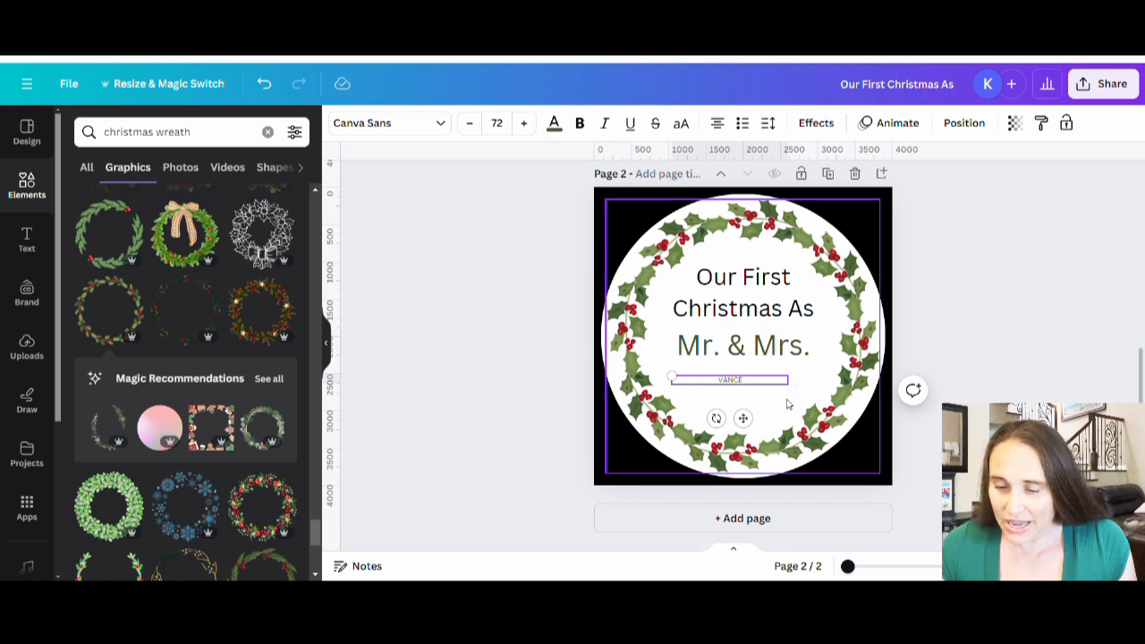
{"action": "left_click_drag", "start_coordinate": [802, 386], "coordinate": [742, 394]}
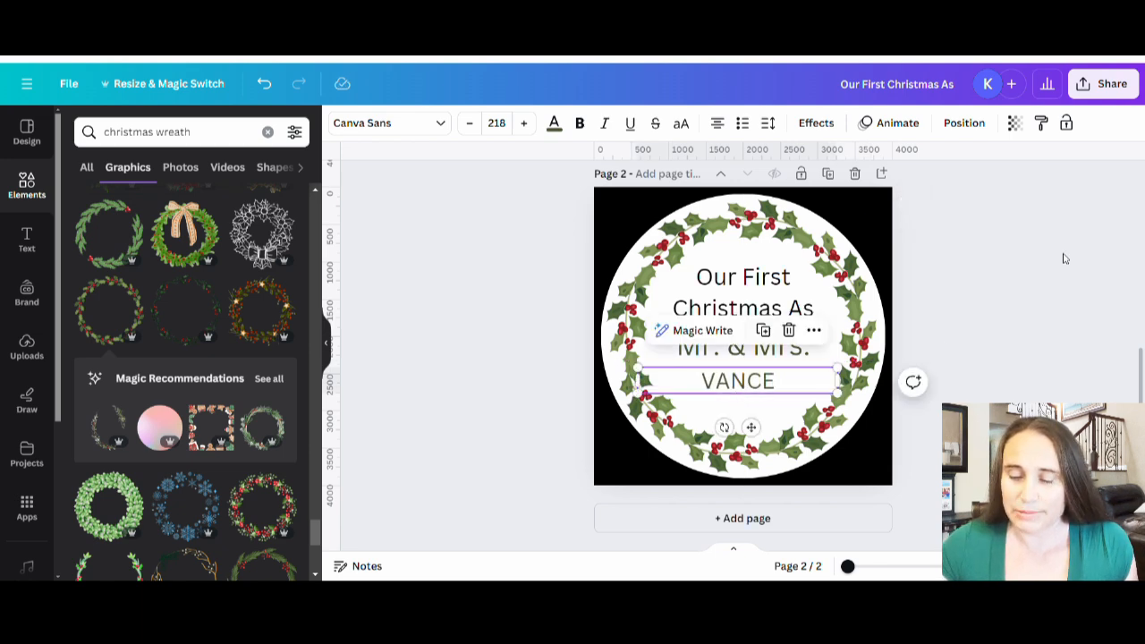
{"action": "left_click", "coordinate": [808, 419]}
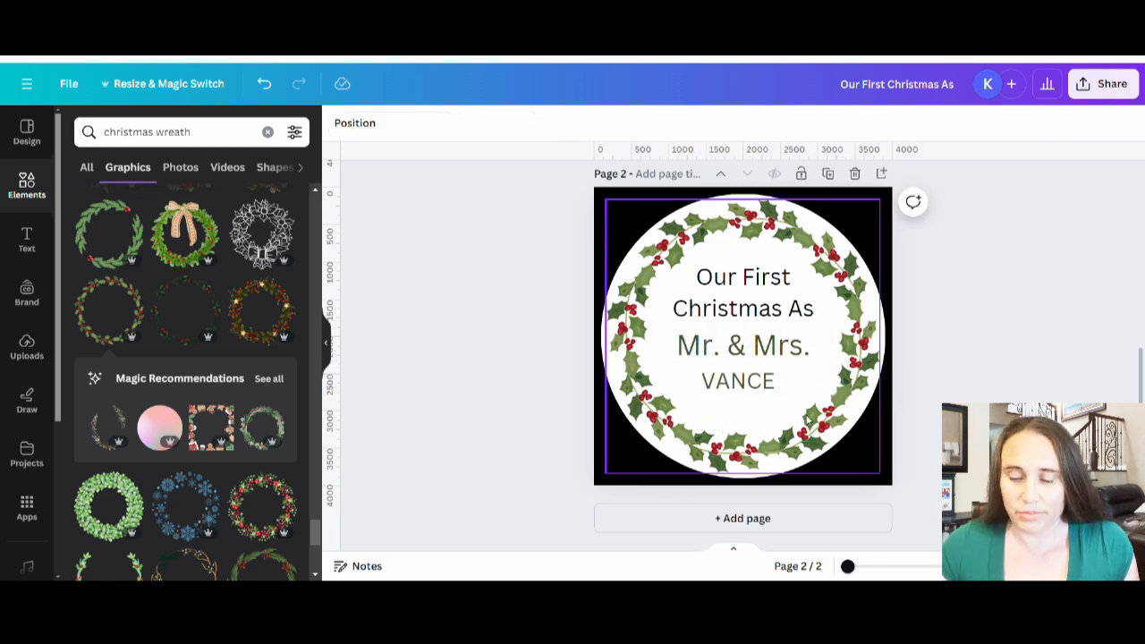
Step: Duplicate the last-name text below itself, change the copy to "2024", and center it horizontally in the wreath
{"action": "left_click", "coordinate": [736, 383]}
{"action": "key", "text": "ctrl+d"}
{"action": "left_click_drag", "start_coordinate": [736, 379], "coordinate": [746, 407]}
{"action": "double_click", "coordinate": [748, 411]}
{"action": "type", "text": "2024"}
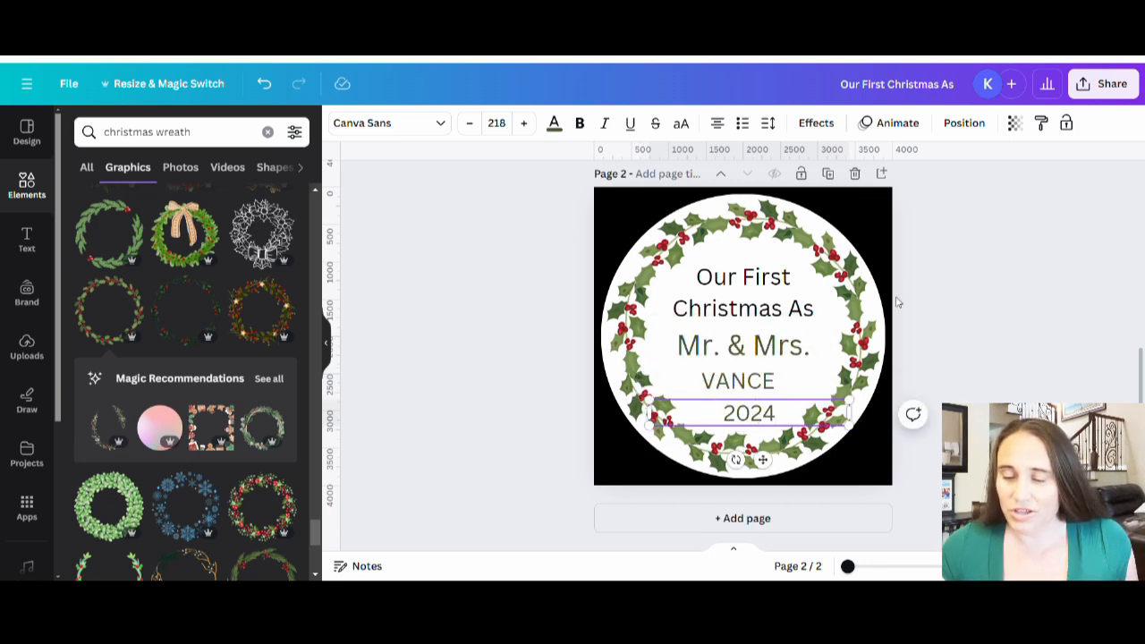
{"action": "left_click", "coordinate": [897, 303]}
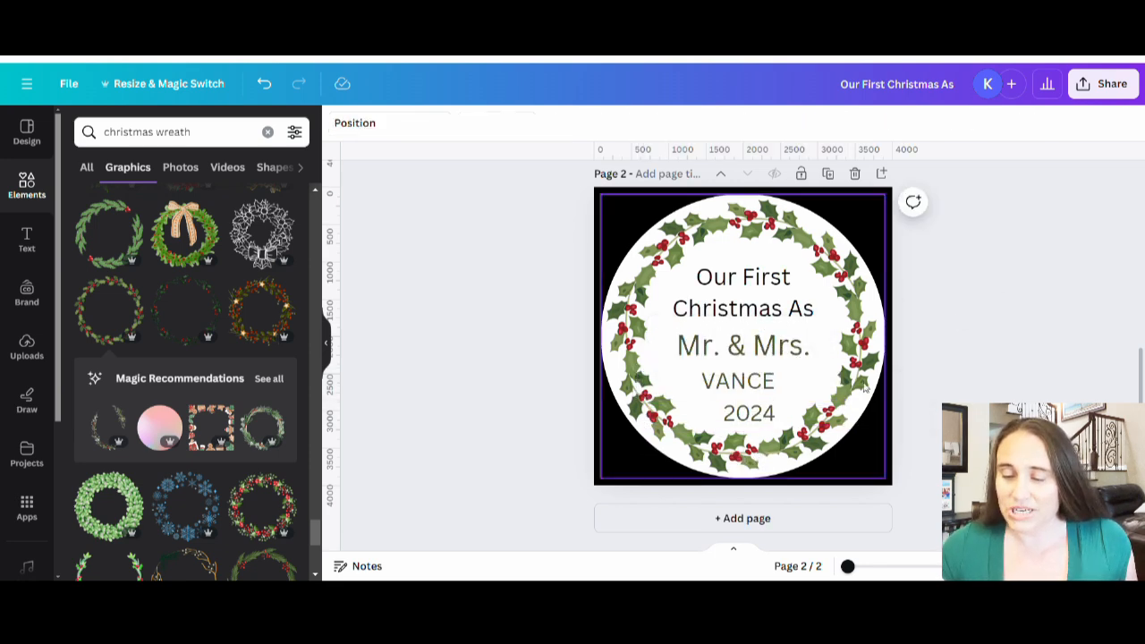
{"action": "left_click", "coordinate": [746, 418]}
{"action": "left_click_drag", "start_coordinate": [746, 422], "coordinate": [738, 425]}
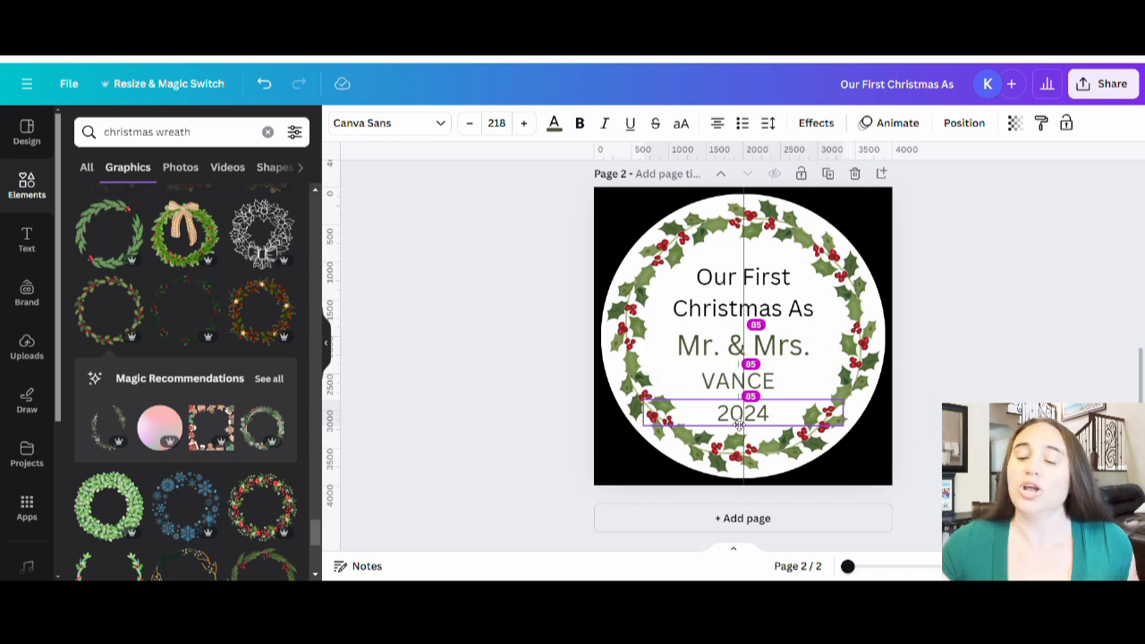
{"action": "left_click", "coordinate": [1015, 266]}
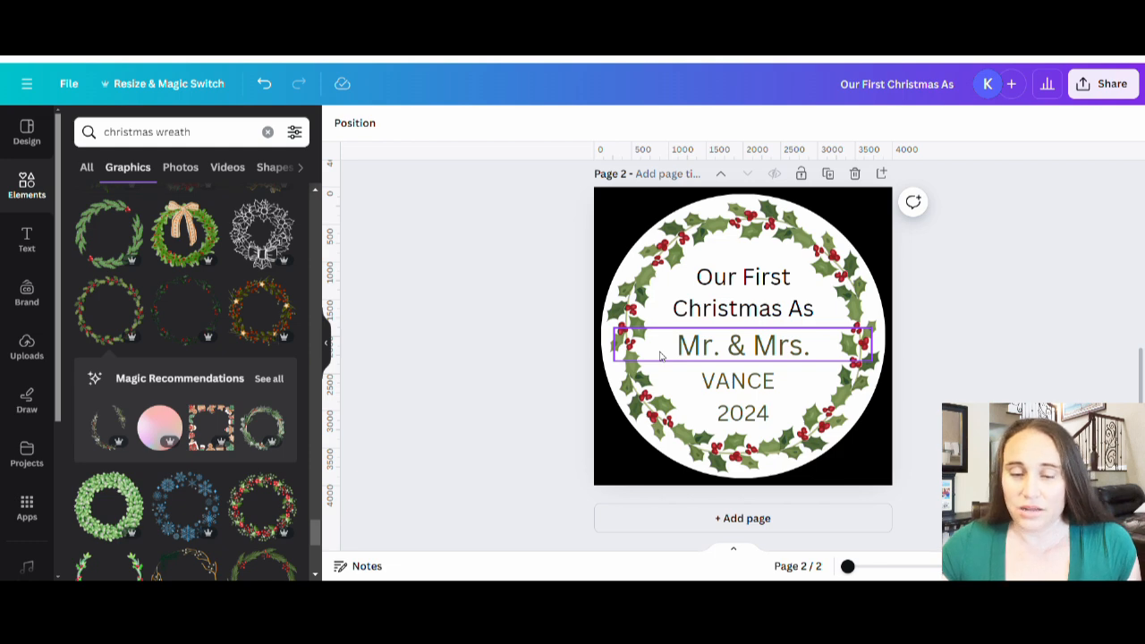
Step: Find the Admirably Display font and apply it to the "Our First Christmas As" text
{"action": "left_click", "coordinate": [755, 283]}
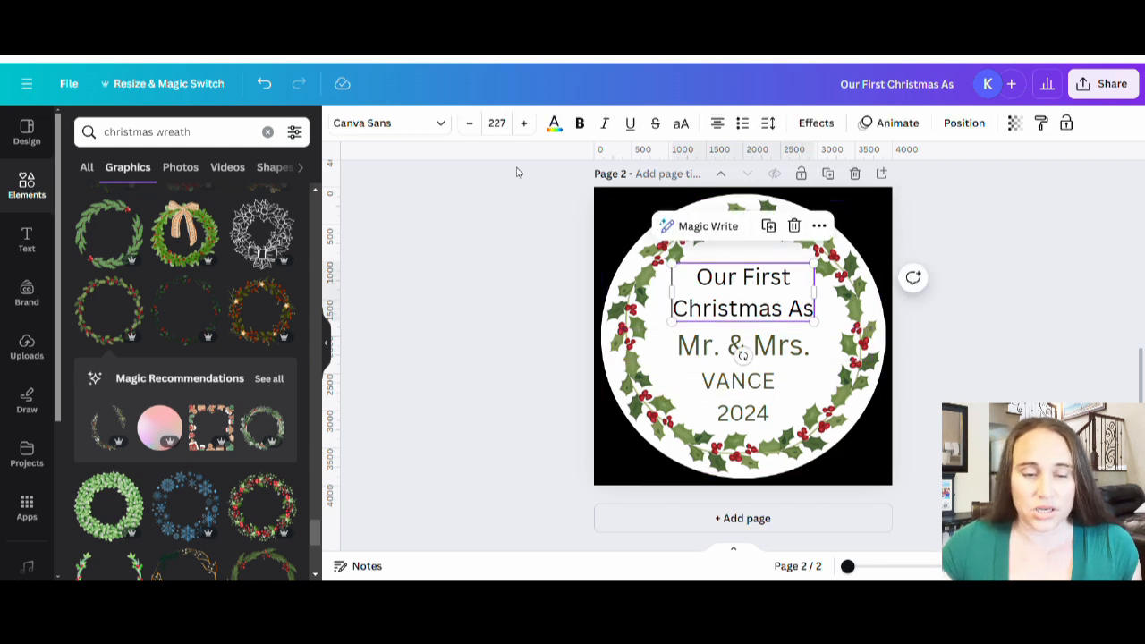
{"action": "left_click", "coordinate": [377, 125]}
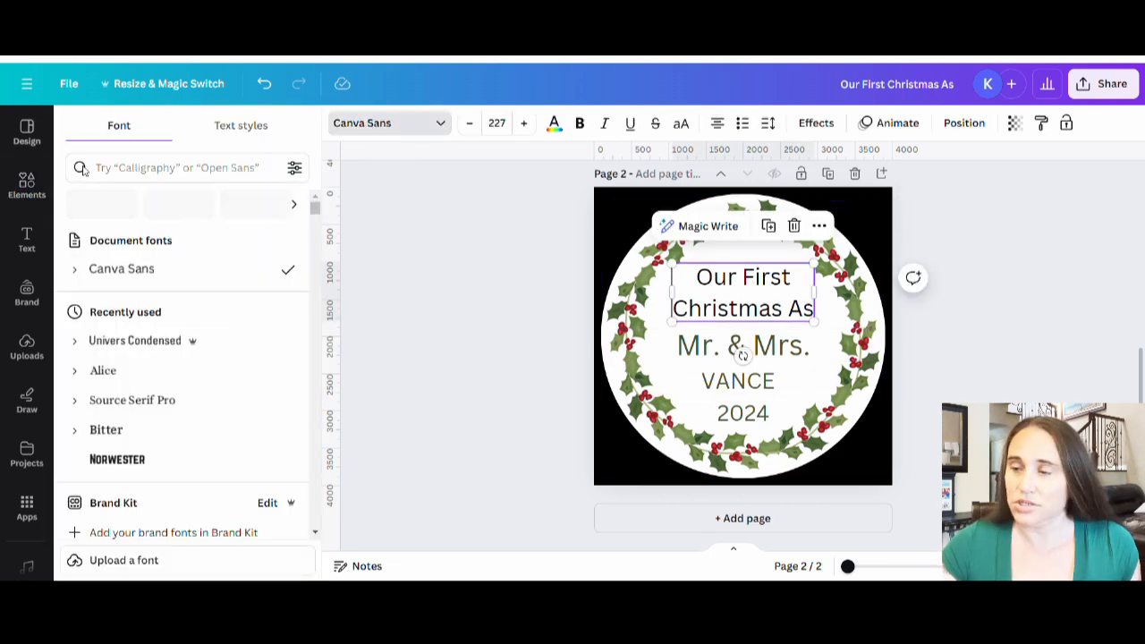
{"action": "left_click", "coordinate": [128, 168]}
{"action": "type", "text": "Admir"}
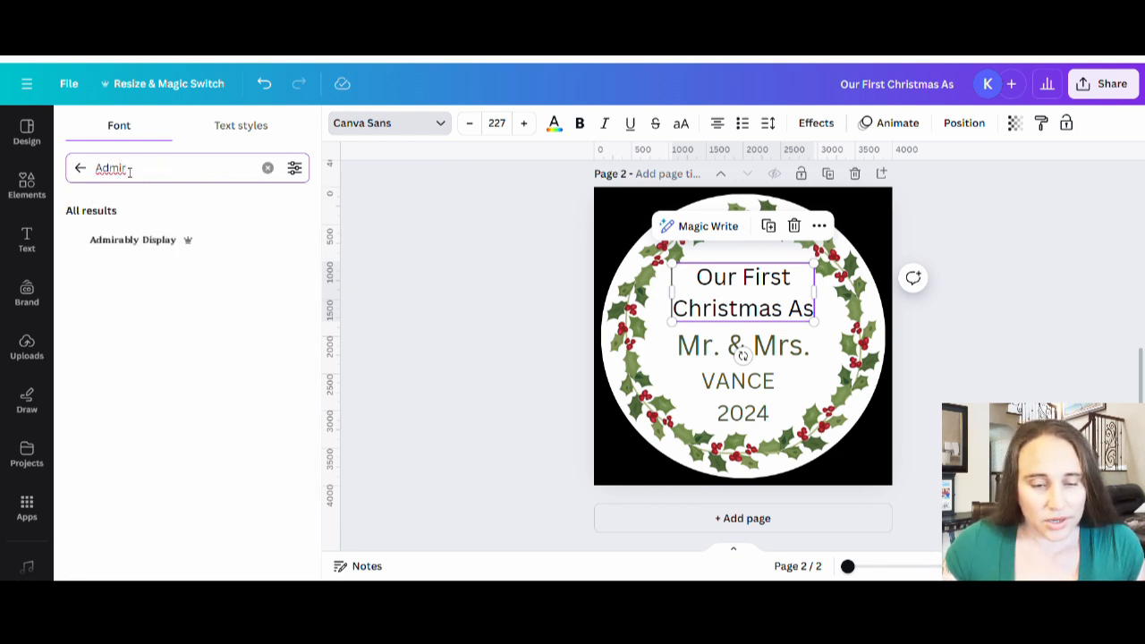
{"action": "left_click", "coordinate": [100, 242]}
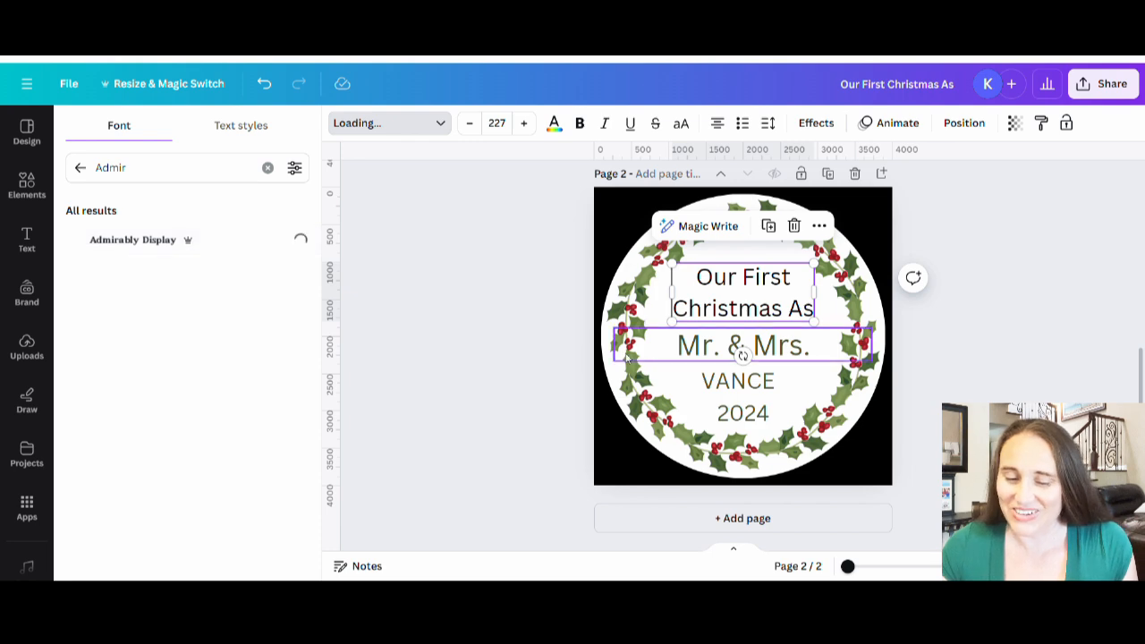
Step: Apply the Admirably Display font to the "2024" text and the last-name text
{"action": "left_click", "coordinate": [755, 420]}
{"action": "left_click", "coordinate": [140, 240]}
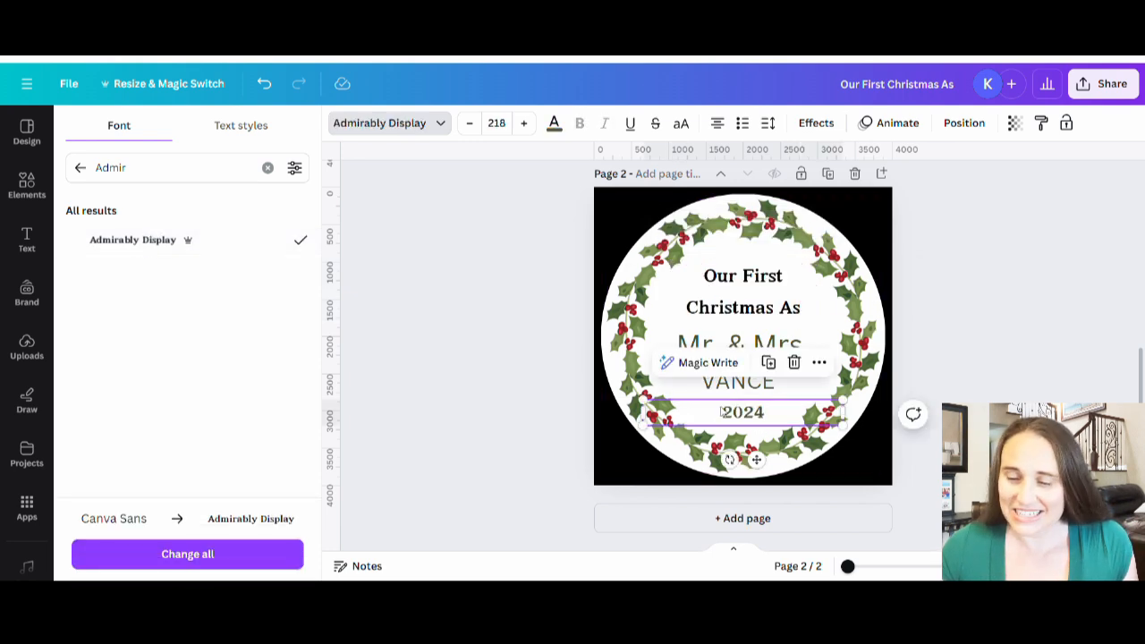
{"action": "left_click", "coordinate": [723, 382]}
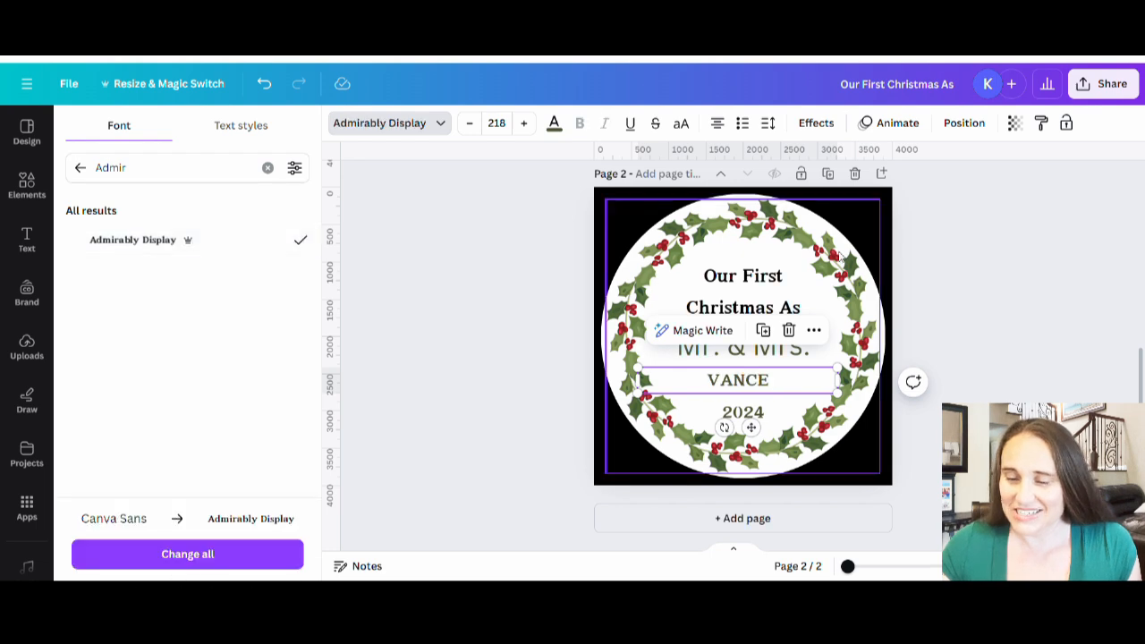
{"action": "left_click", "coordinate": [971, 285]}
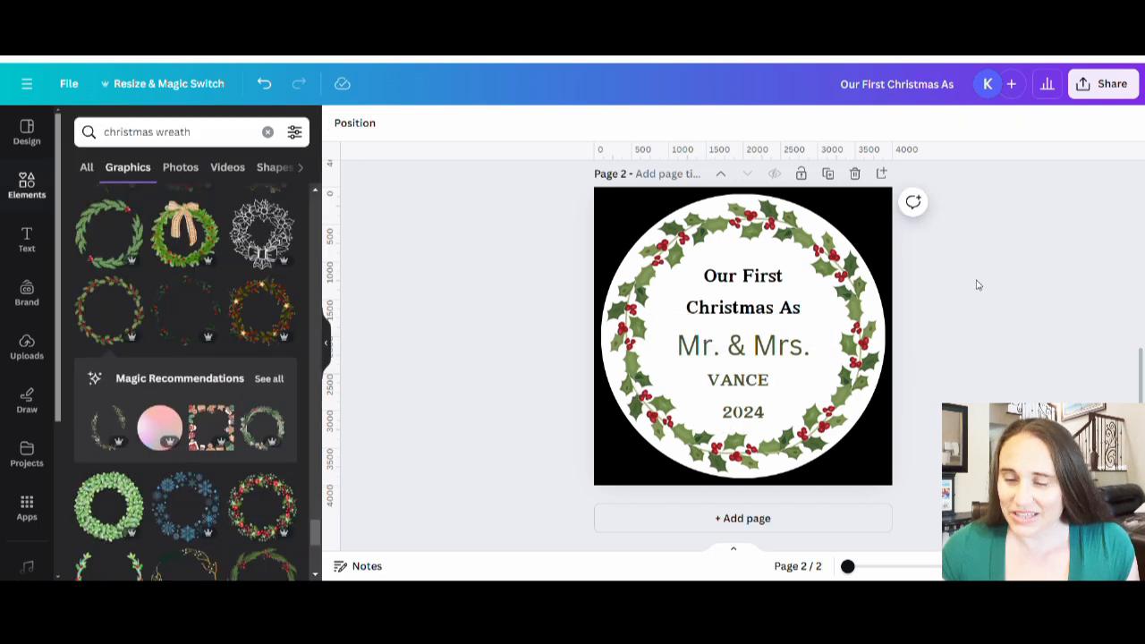
Step: Enlarge the "Our First Christmas As" text to size 312 and recenter it above "Mr. & Mrs."
{"action": "left_click", "coordinate": [742, 290]}
{"action": "left_click_drag", "start_coordinate": [798, 265], "coordinate": [844, 239]}
{"action": "left_click_drag", "start_coordinate": [759, 308], "coordinate": [738, 315]}
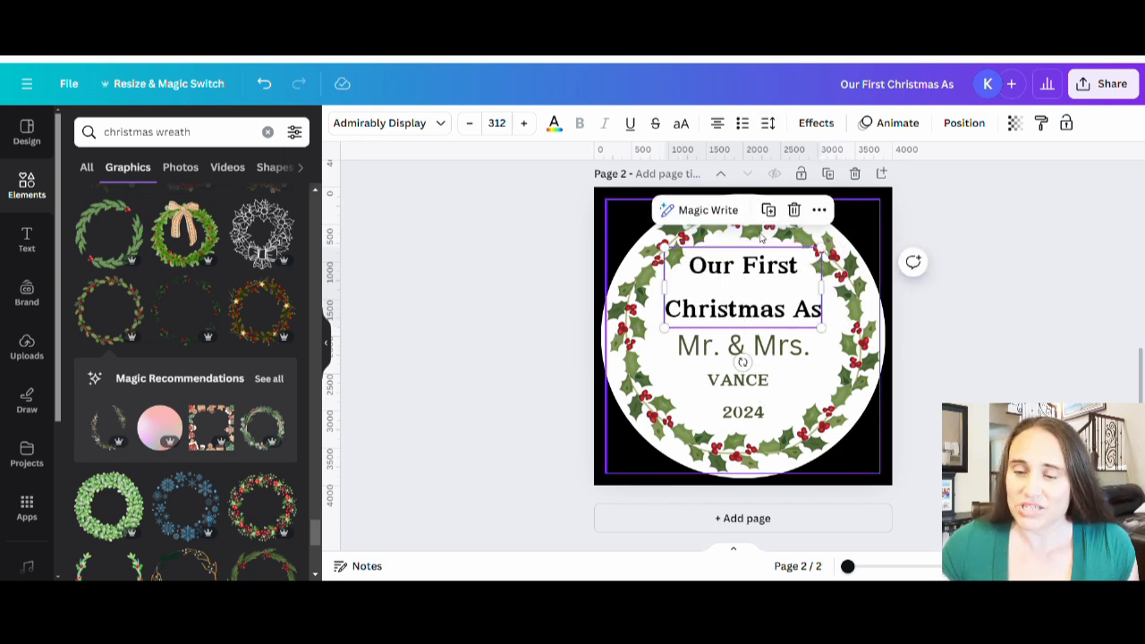
Step: Reduce the line spacing of "Our First Christmas As" to 0.9 and move the text slightly down, keeping it centered
{"action": "left_click", "coordinate": [771, 126]}
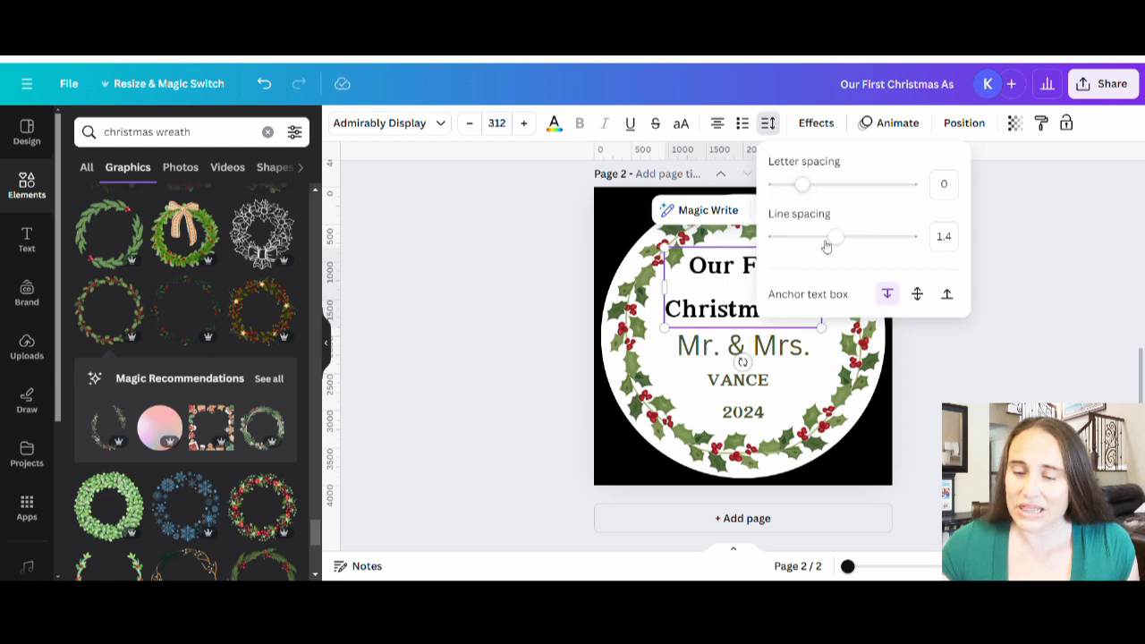
{"action": "left_click_drag", "start_coordinate": [835, 250], "coordinate": [803, 240]}
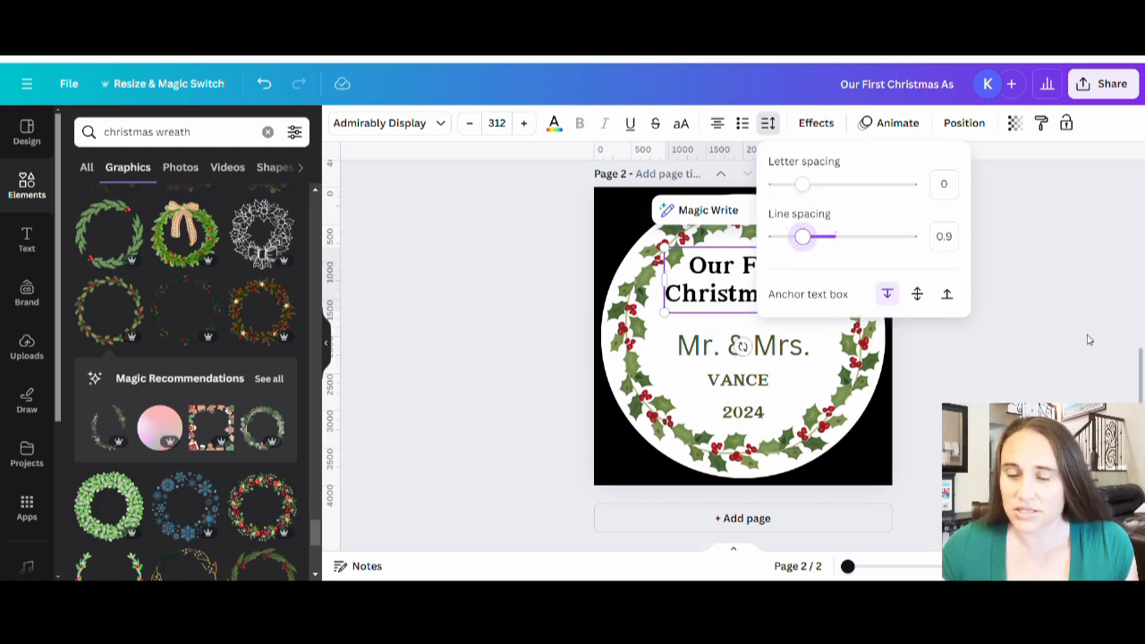
{"action": "left_click", "coordinate": [1038, 340]}
{"action": "left_click_drag", "start_coordinate": [739, 288], "coordinate": [743, 295]}
{"action": "left_click", "coordinate": [1020, 288]}
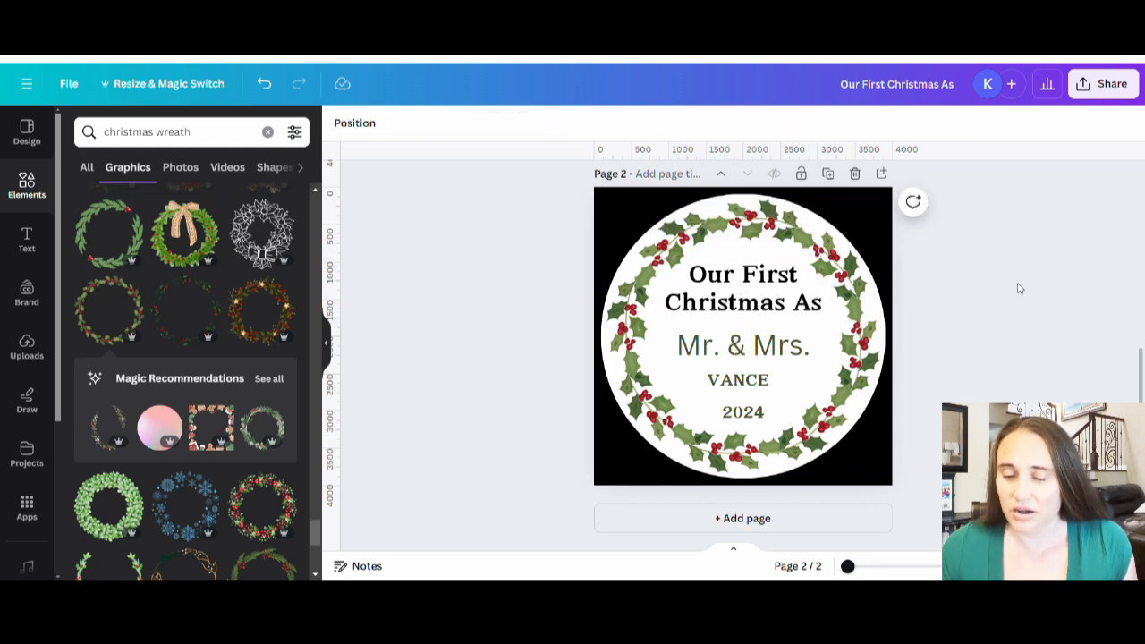
Step: Enlarge the last-name text to size 411 and center it between "Mr. & Mrs." and "2024"
{"action": "left_click", "coordinate": [730, 382]}
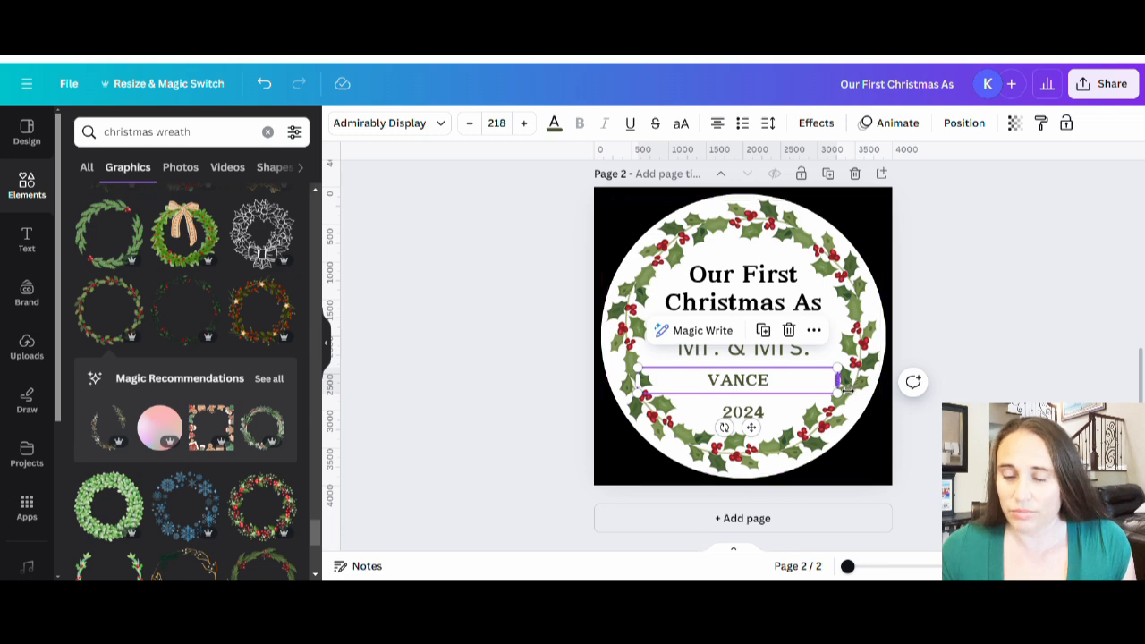
{"action": "mouse_move", "coordinate": [839, 380]}
{"action": "left_mouse_down"}
{"action": "mouse_move", "coordinate": [745, 385]}
{"action": "mouse_move", "coordinate": [842, 368]}
{"action": "left_mouse_up"}
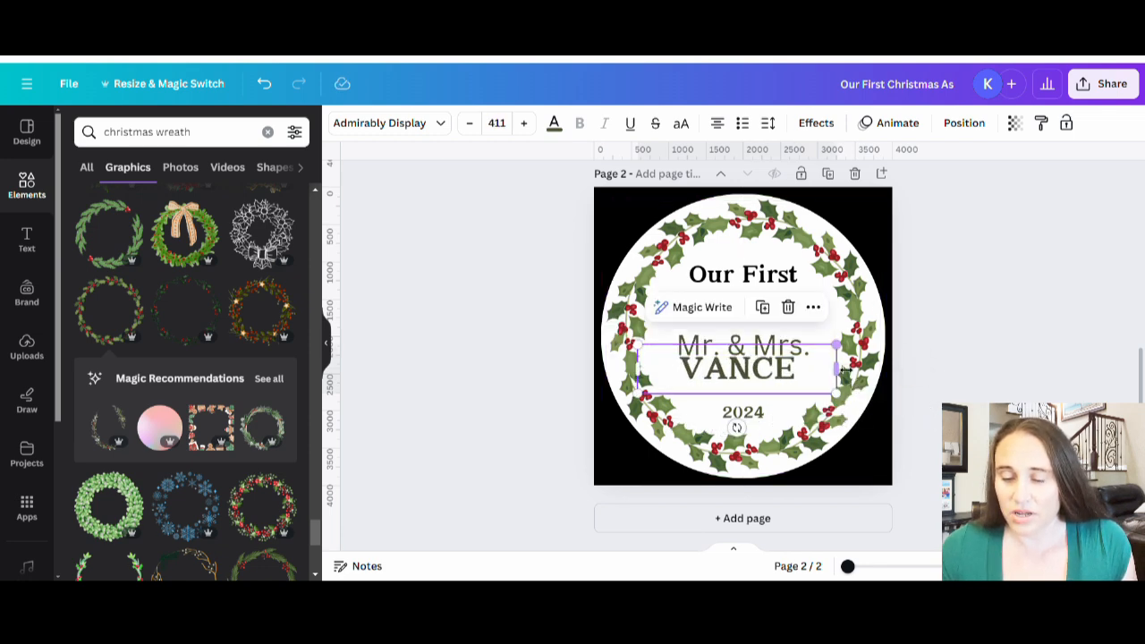
{"action": "left_click", "coordinate": [1015, 325]}
{"action": "left_click", "coordinate": [769, 377]}
{"action": "left_click_drag", "start_coordinate": [762, 379], "coordinate": [742, 394]}
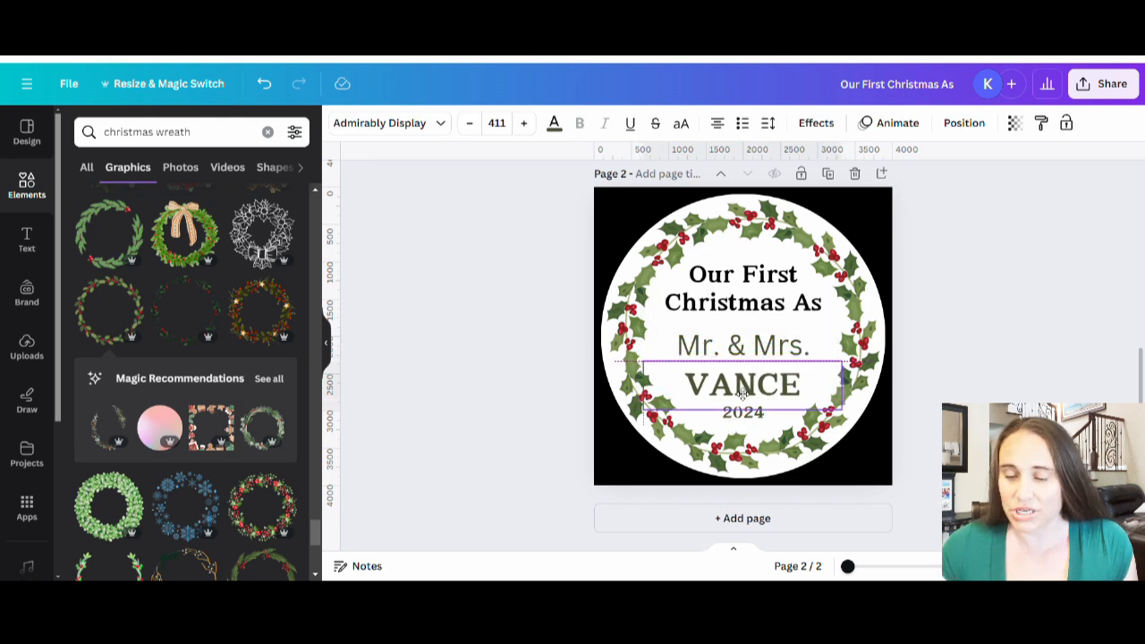
{"action": "left_click_drag", "start_coordinate": [742, 394], "coordinate": [741, 394]}
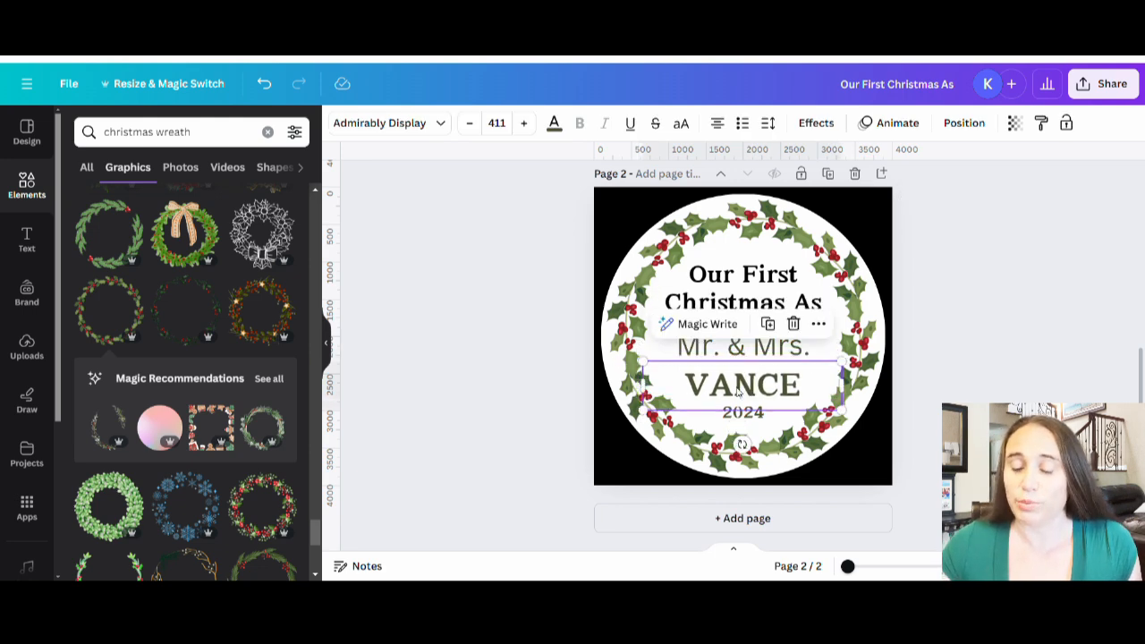
{"action": "left_click", "coordinate": [823, 416]}
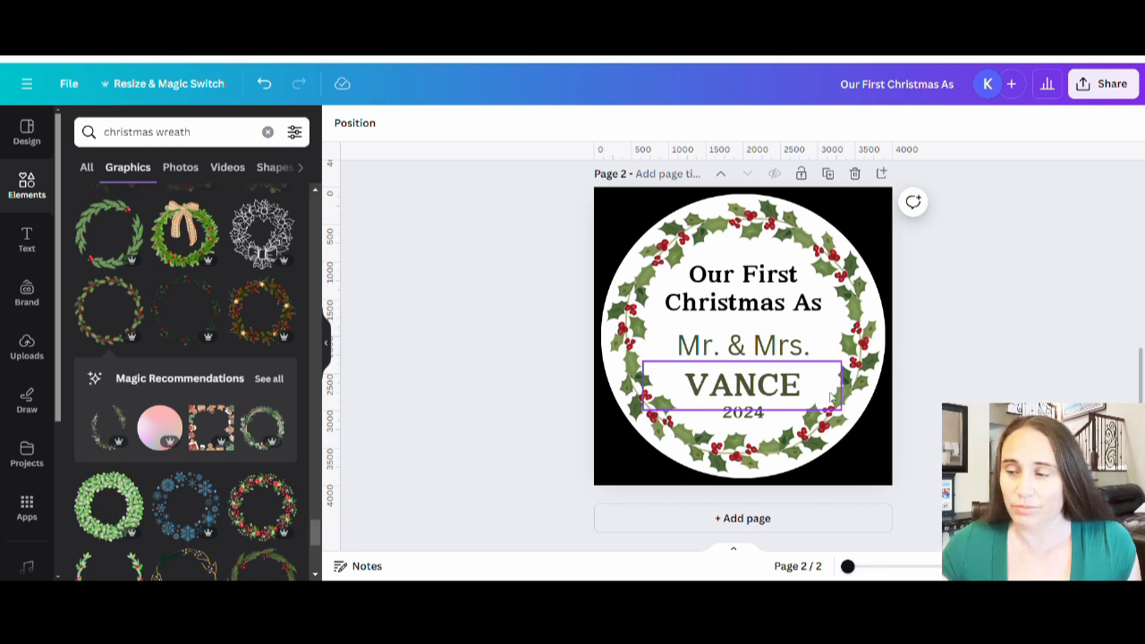
Step: Narrow the "2024" text box and enlarge its text to size 291 beneath the last name
{"action": "left_click", "coordinate": [763, 422]}
{"action": "left_click_drag", "start_coordinate": [842, 412], "coordinate": [744, 430]}
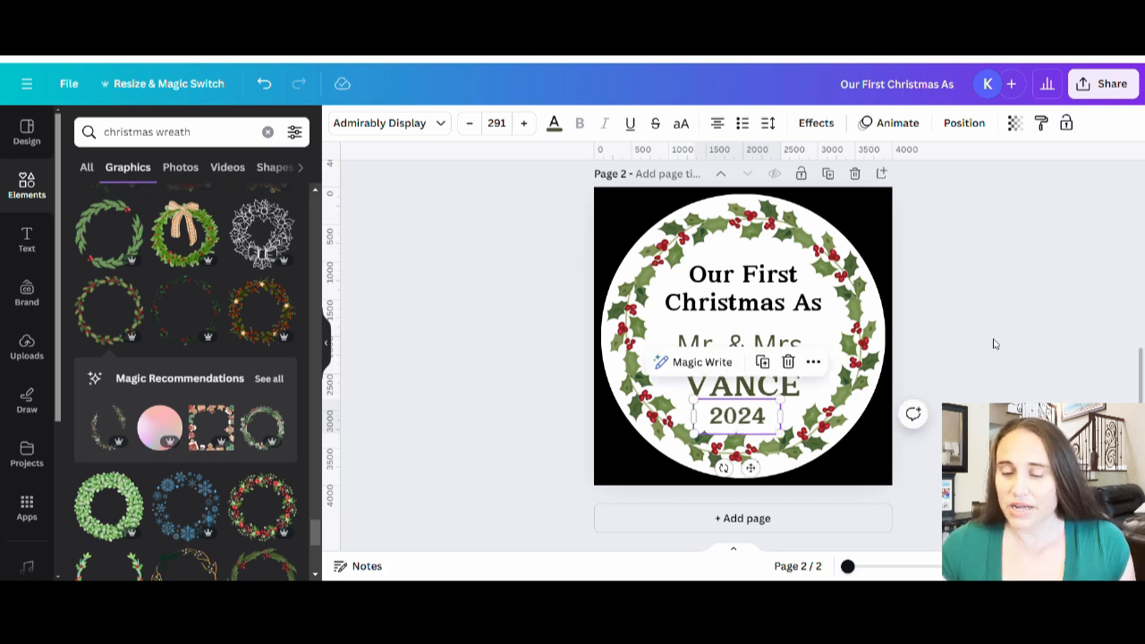
Step: Change the "Mr. & Mrs." text to the Apricotsy Regular font
{"action": "left_click", "coordinate": [1010, 344]}
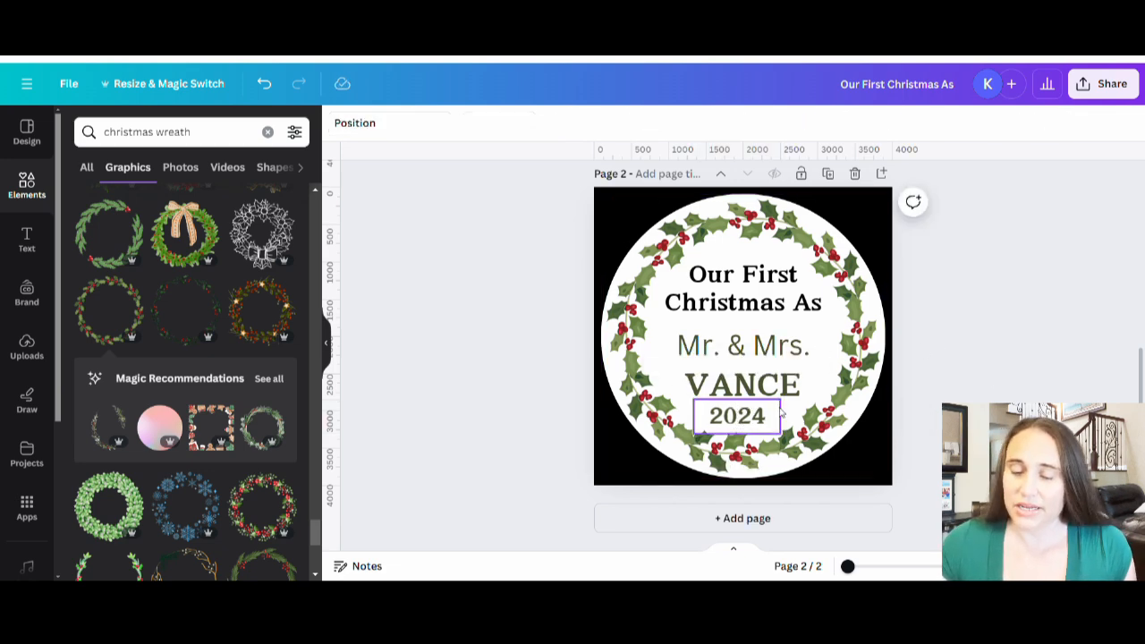
{"action": "left_click", "coordinate": [791, 353]}
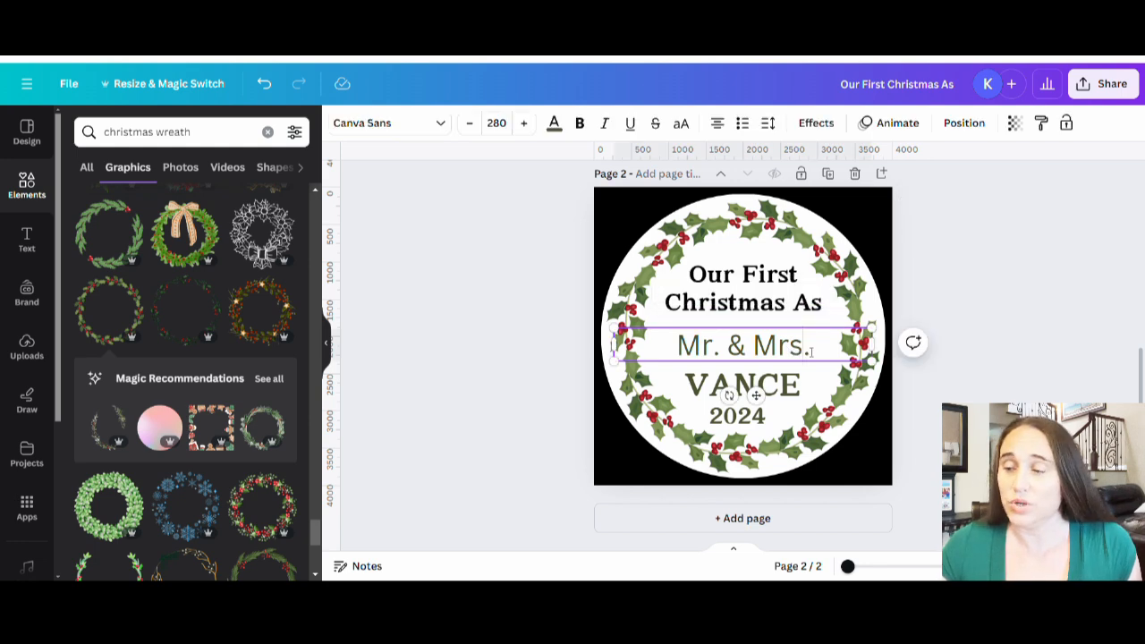
{"action": "left_click", "coordinate": [421, 123]}
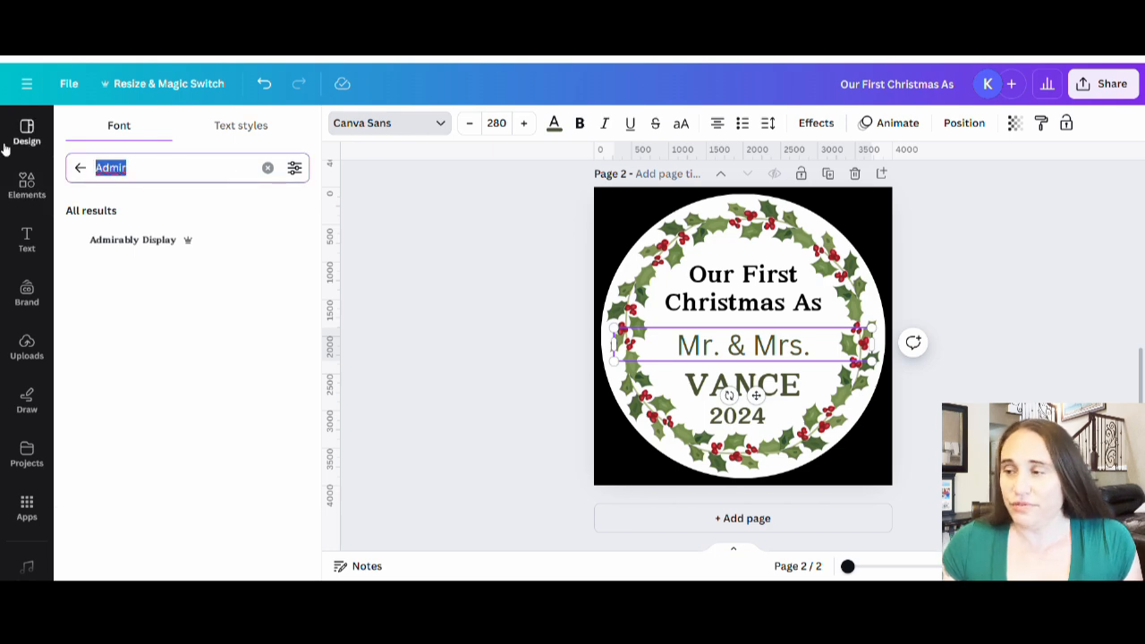
{"action": "type", "text": "Aprict"}
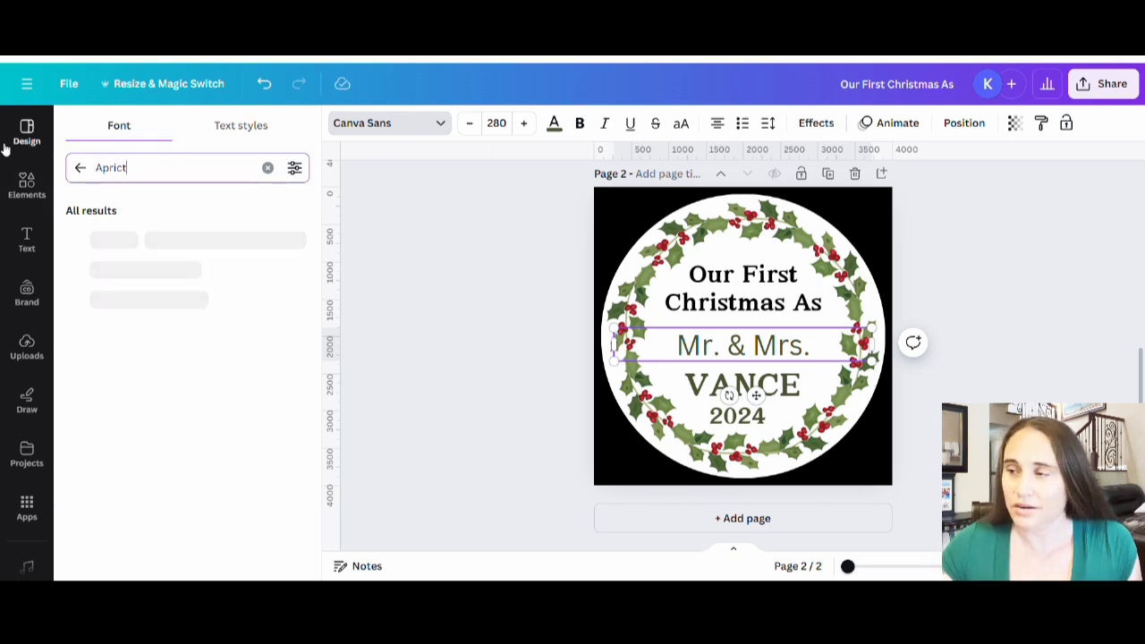
{"action": "key", "text": "BackSpace"}
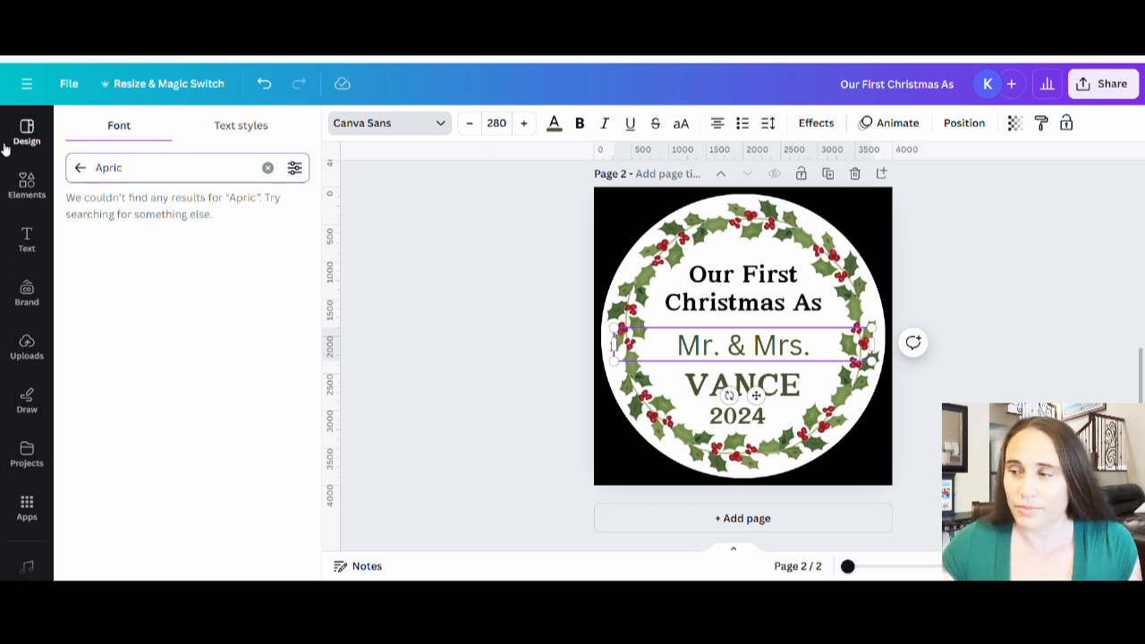
{"action": "type", "text": "ot"}
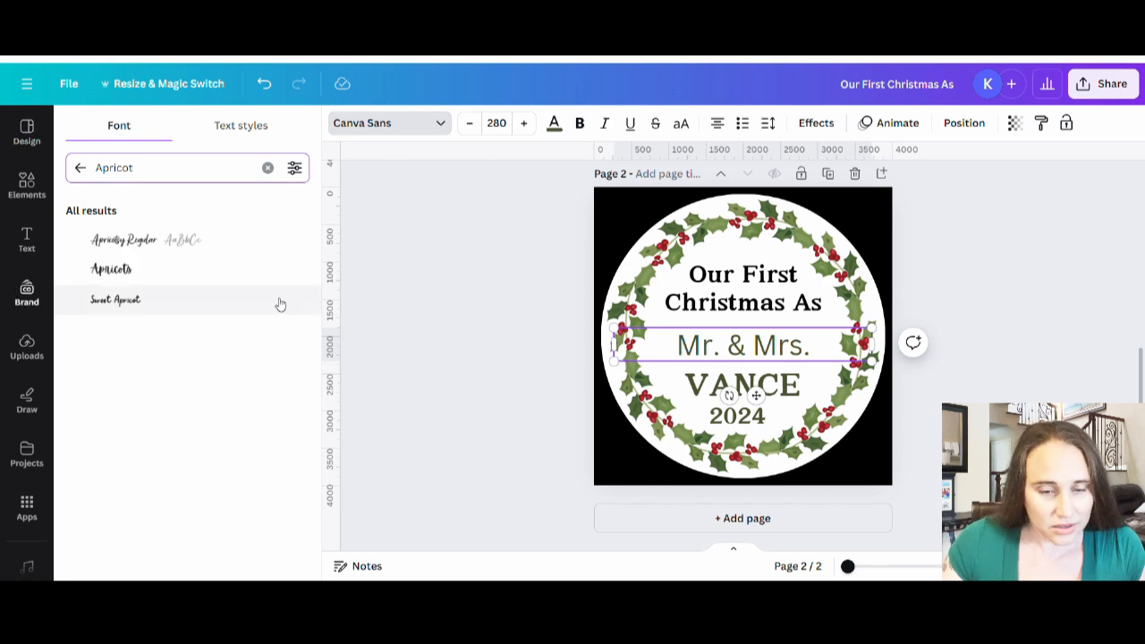
{"action": "left_click", "coordinate": [133, 242]}
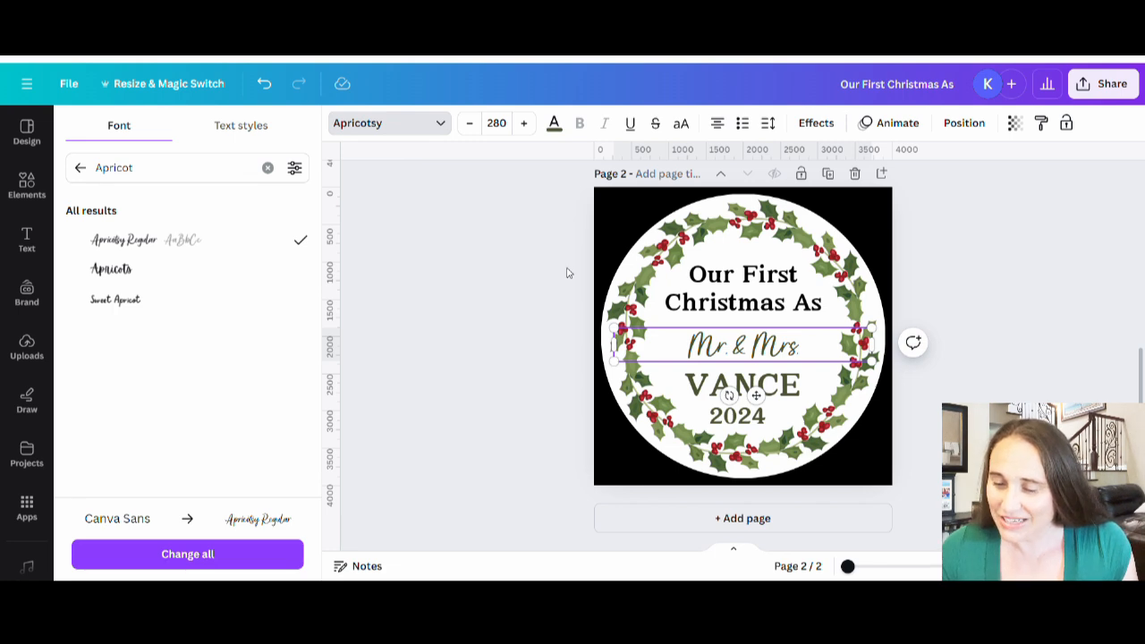
Step: Enlarge the "Mr. & Mrs." text to size 431 and keep it centered between "Our First Christmas As" and the last name
{"action": "left_click", "coordinate": [867, 360]}
{"action": "left_click_drag", "start_coordinate": [883, 357], "coordinate": [890, 333]}
{"action": "left_click", "coordinate": [997, 307]}
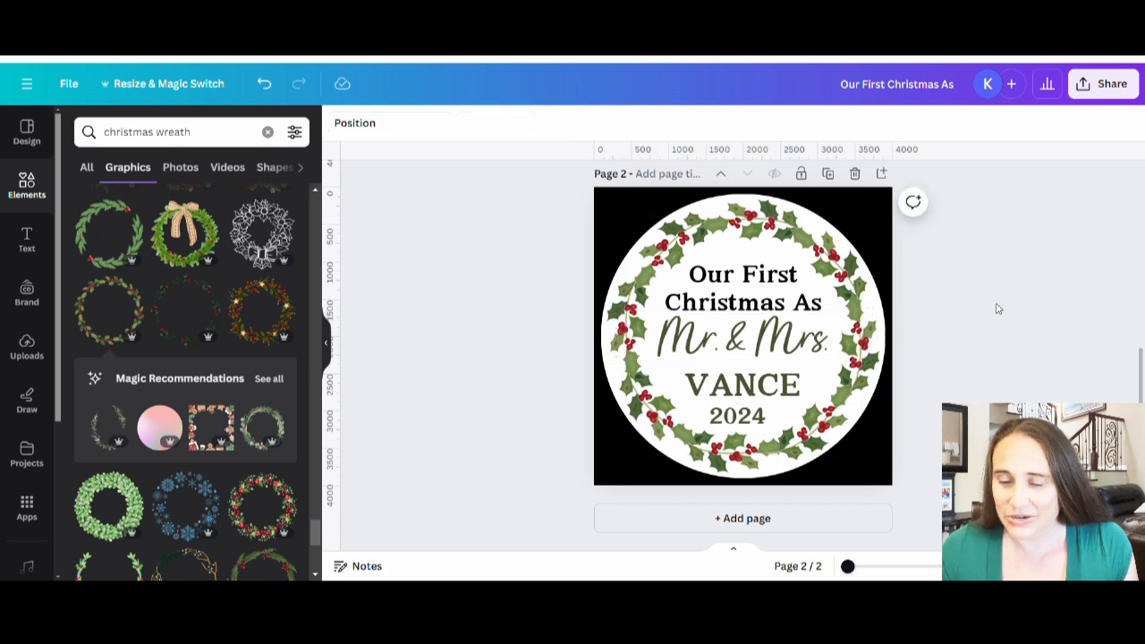
{"action": "left_click", "coordinate": [767, 355]}
{"action": "left_click_drag", "start_coordinate": [766, 355], "coordinate": [771, 360]}
{"action": "left_click", "coordinate": [988, 311]}
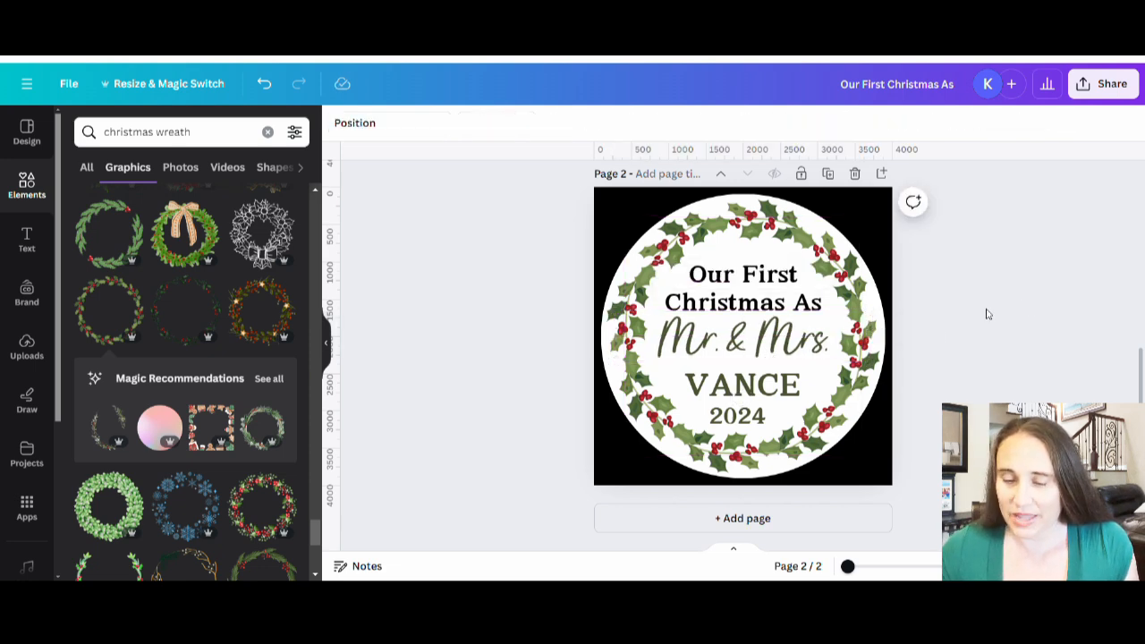
Step: Nudge "Our First Christmas As" slightly up, away from "Mr. & Mrs."
{"action": "left_click", "coordinate": [754, 306]}
{"action": "key", "text": "Up"}
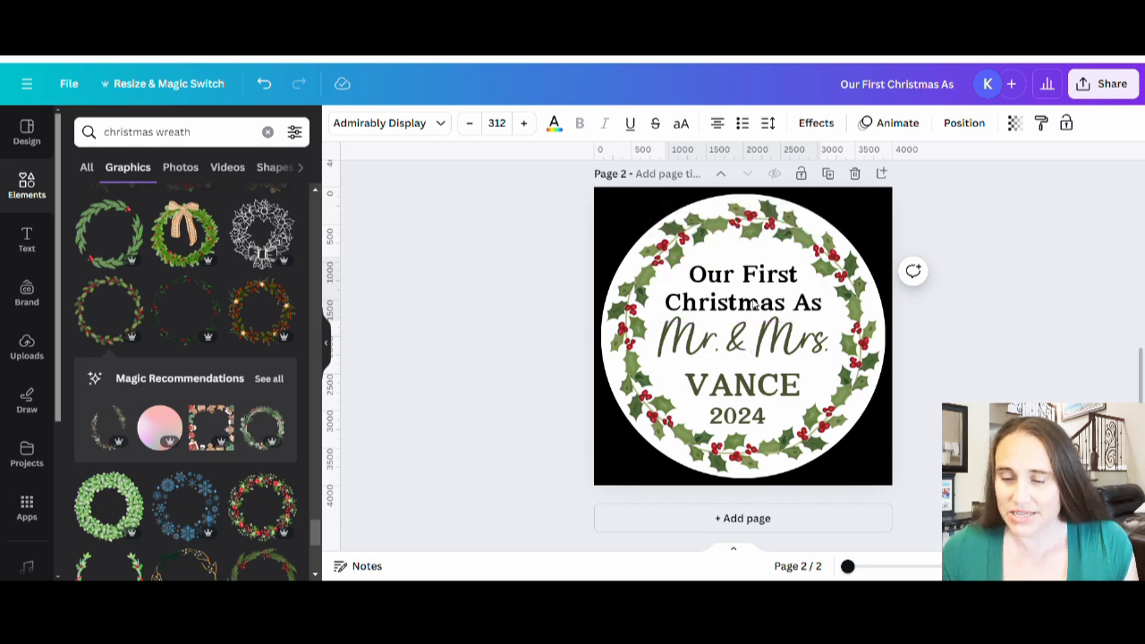
{"action": "key", "text": "Up"}
{"action": "key", "text": "Up"}
{"action": "key", "text": "Up"}
{"action": "key", "text": "Up"}
{"action": "key", "text": "Up"}
{"action": "key", "text": "Up"}
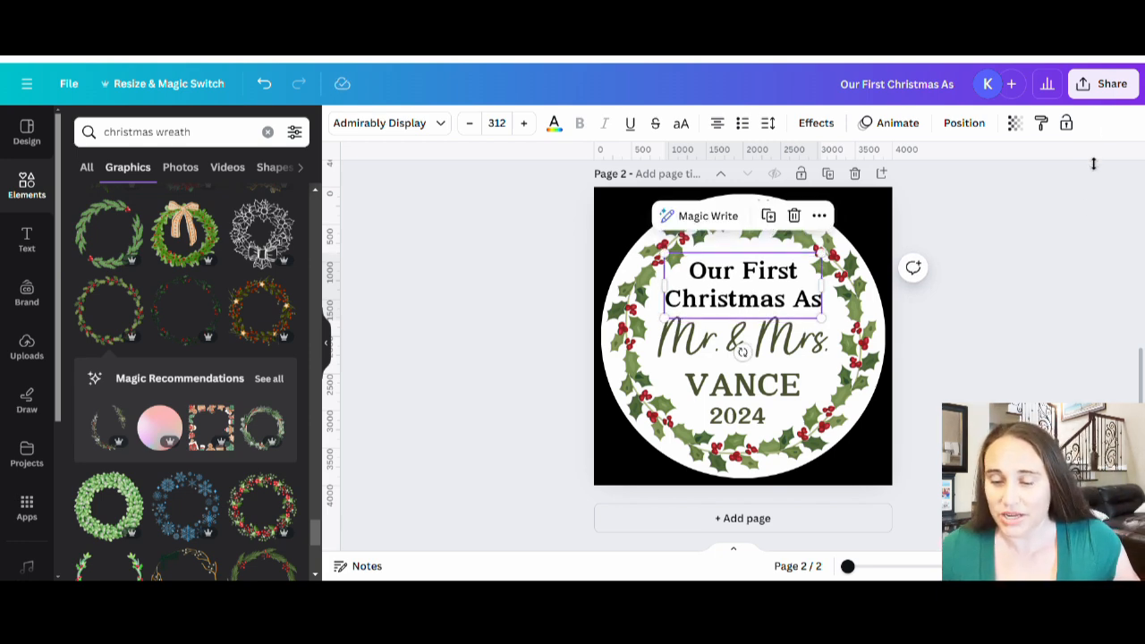
{"action": "left_click", "coordinate": [1022, 333]}
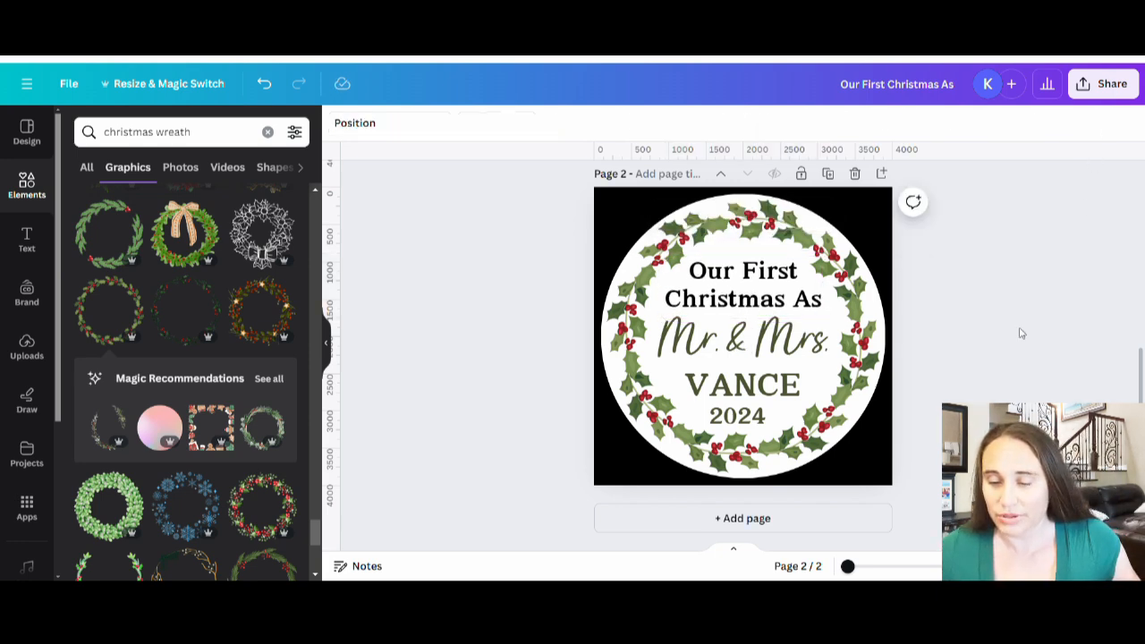
Step: Increase the letter spacing of the last-name text
{"action": "left_click", "coordinate": [764, 376]}
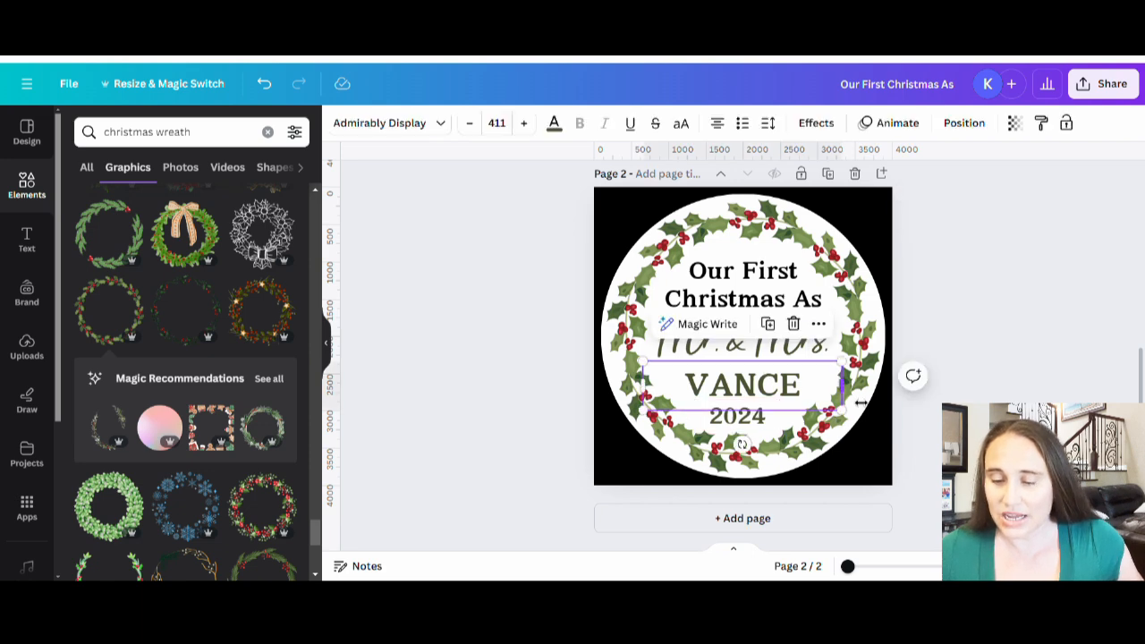
{"action": "left_click", "coordinate": [770, 125]}
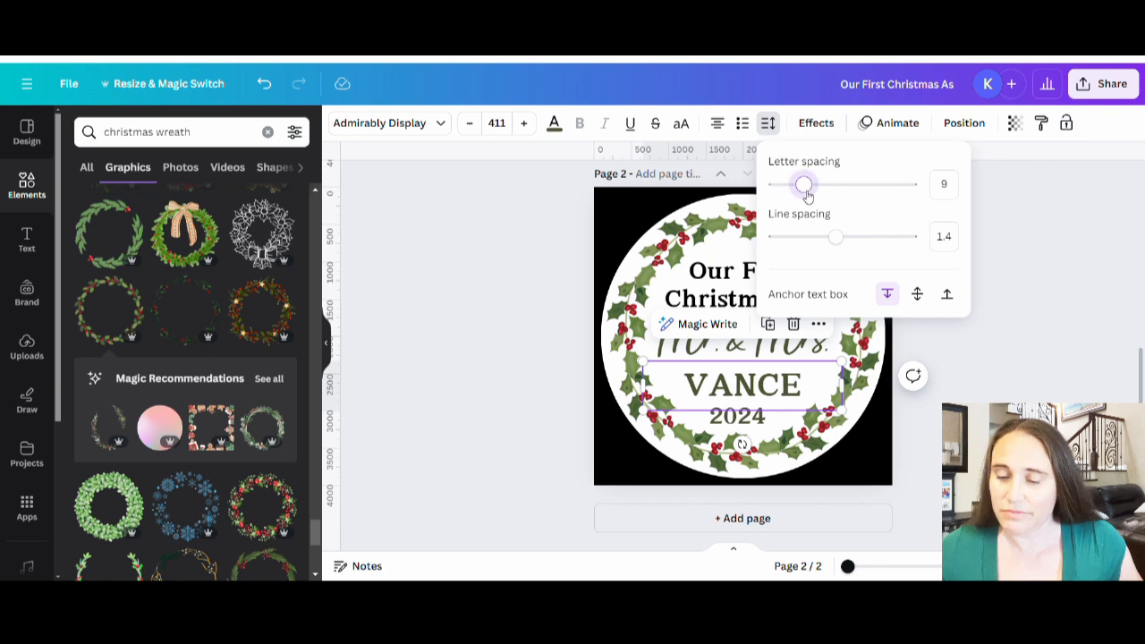
{"action": "left_click_drag", "start_coordinate": [808, 195], "coordinate": [820, 196]}
{"action": "left_click", "coordinate": [1087, 386]}
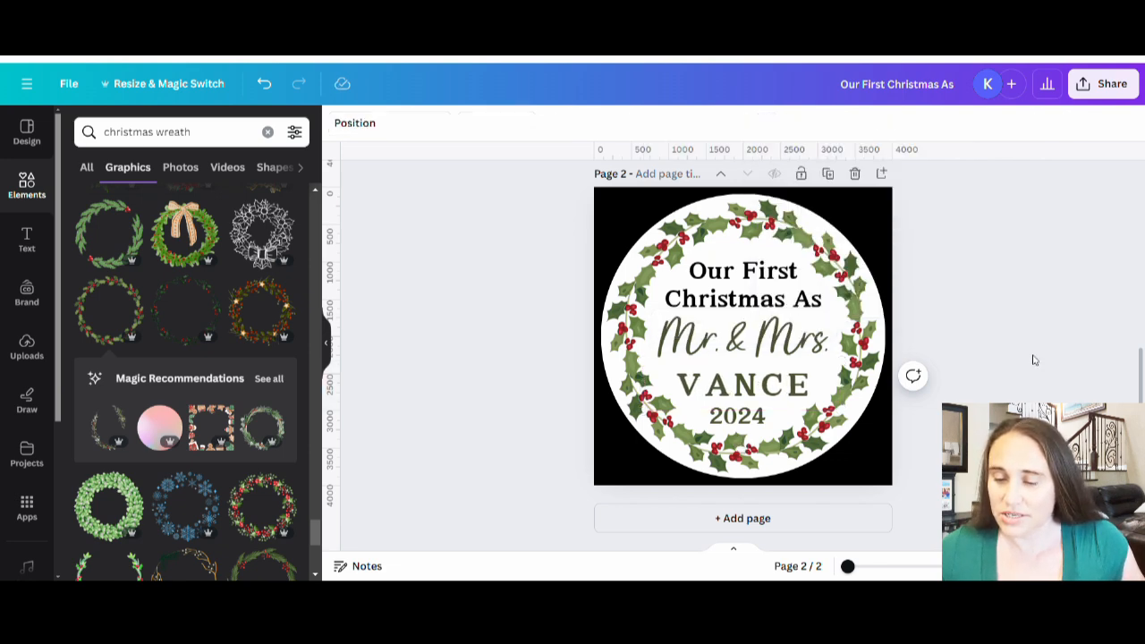
Step: Enlarge the last-name text to size 453 and recenter it horizontally under "Mr. & Mrs."
{"action": "left_click", "coordinate": [748, 371]}
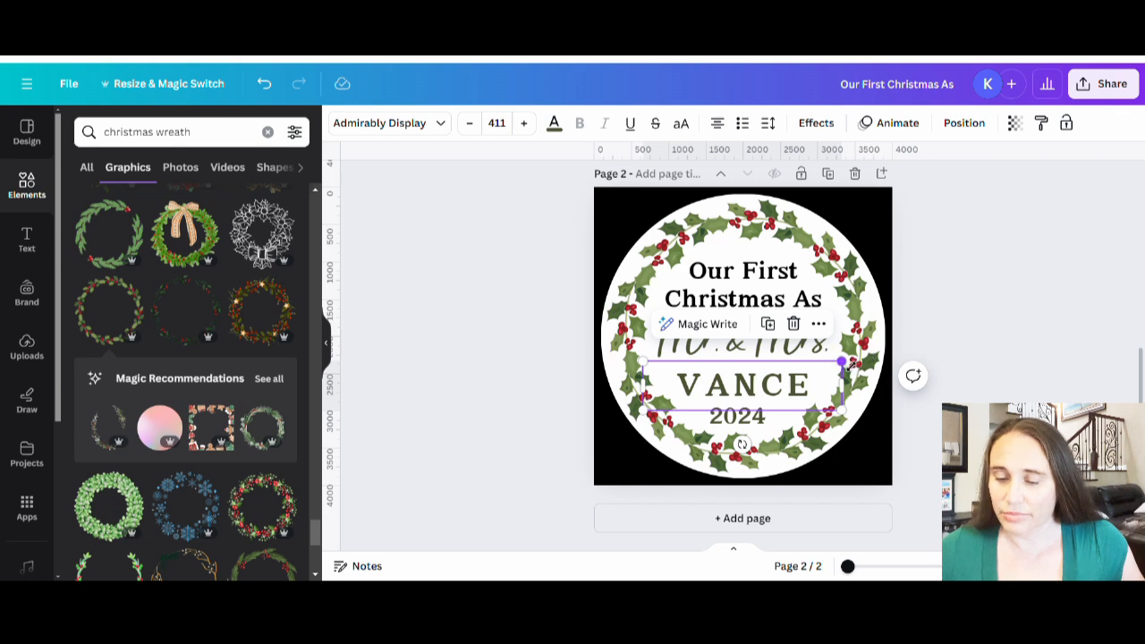
{"action": "left_click_drag", "start_coordinate": [841, 362], "coordinate": [873, 358]}
{"action": "left_click", "coordinate": [846, 408]}
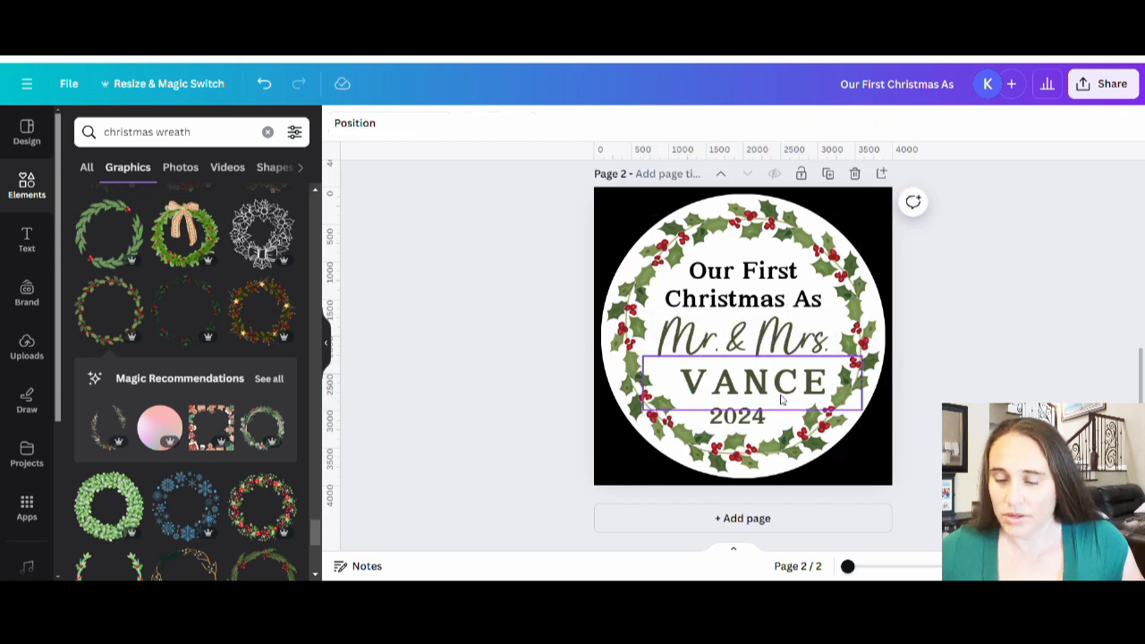
{"action": "left_click_drag", "start_coordinate": [786, 390], "coordinate": [776, 388]}
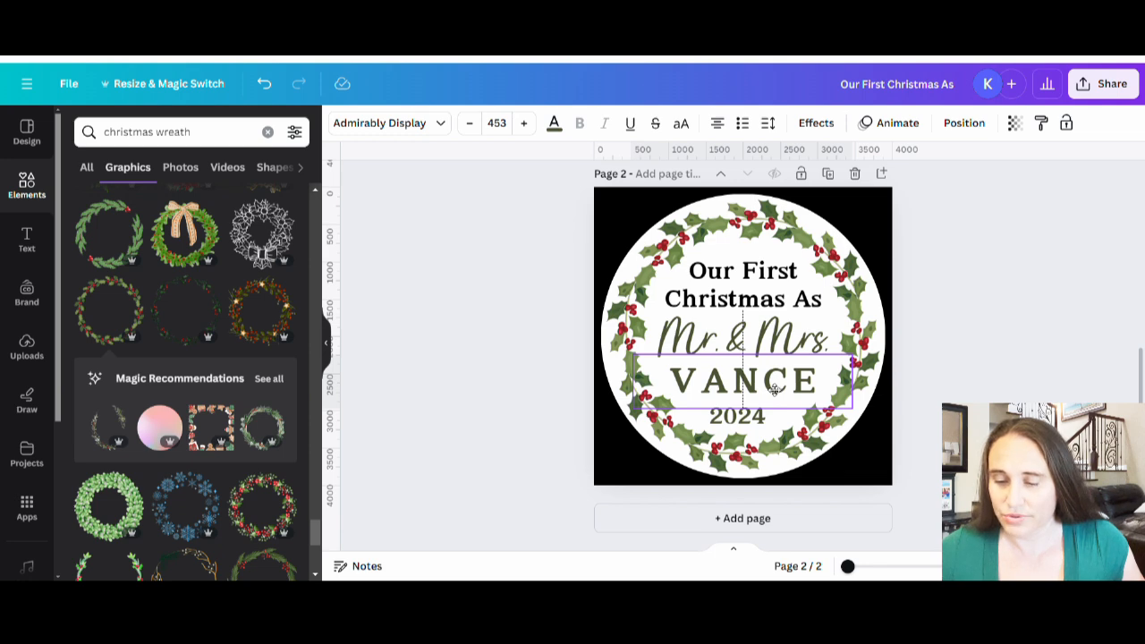
{"action": "left_click_drag", "start_coordinate": [774, 389], "coordinate": [778, 389]}
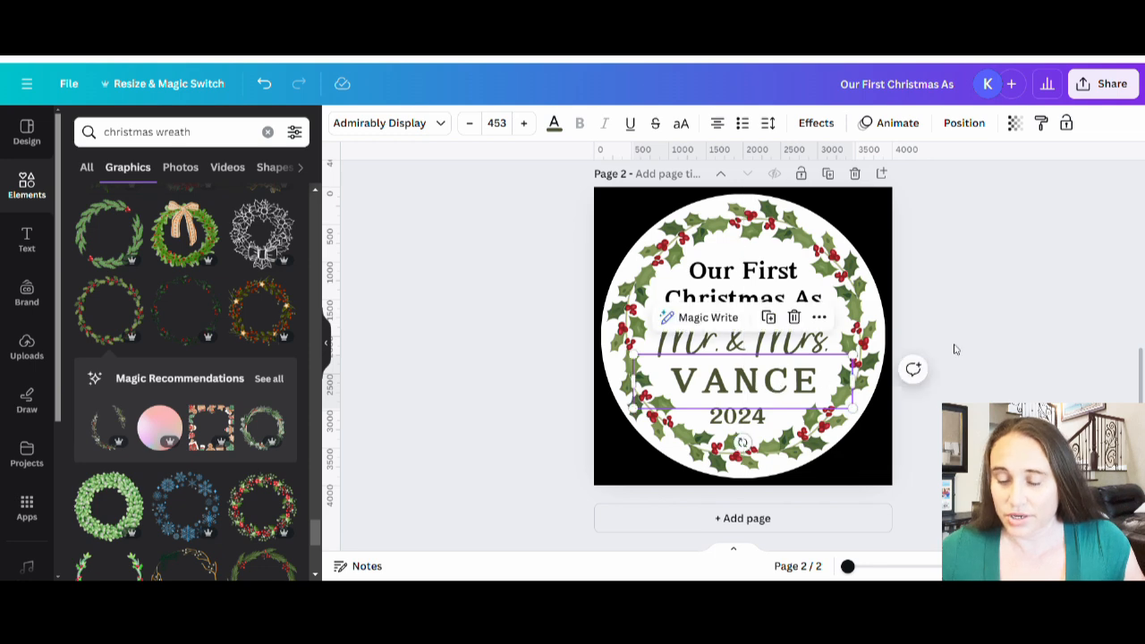
{"action": "left_click", "coordinate": [857, 435]}
Step: Move "2024" so it is centered horizontally on the canvas beneath the last name
{"action": "left_click", "coordinate": [735, 415]}
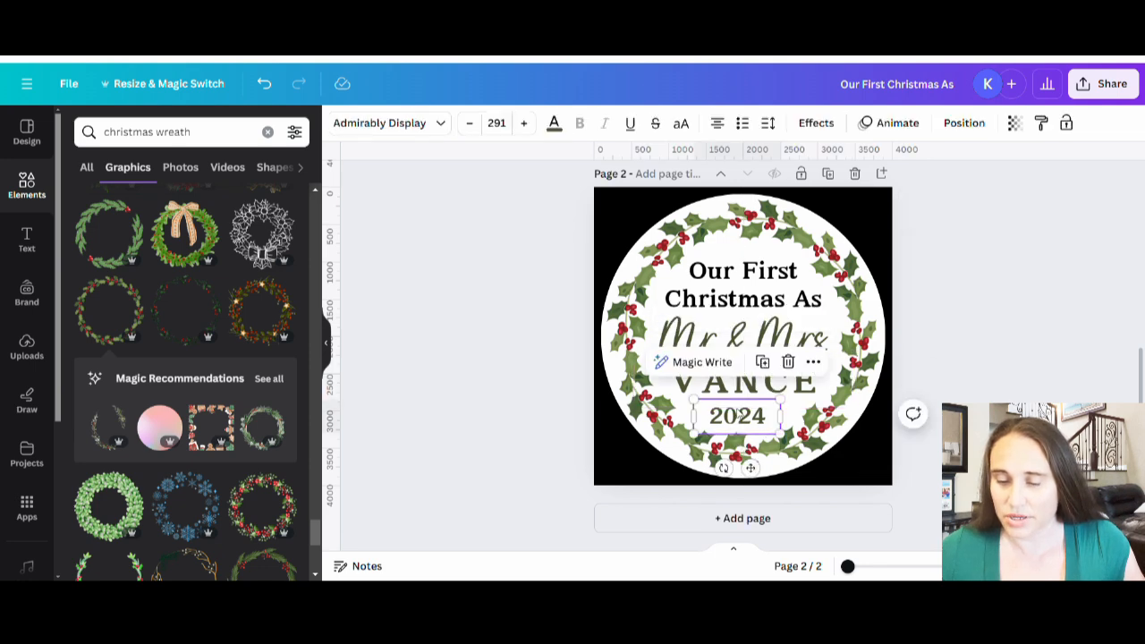
{"action": "left_click_drag", "start_coordinate": [735, 414], "coordinate": [748, 414]}
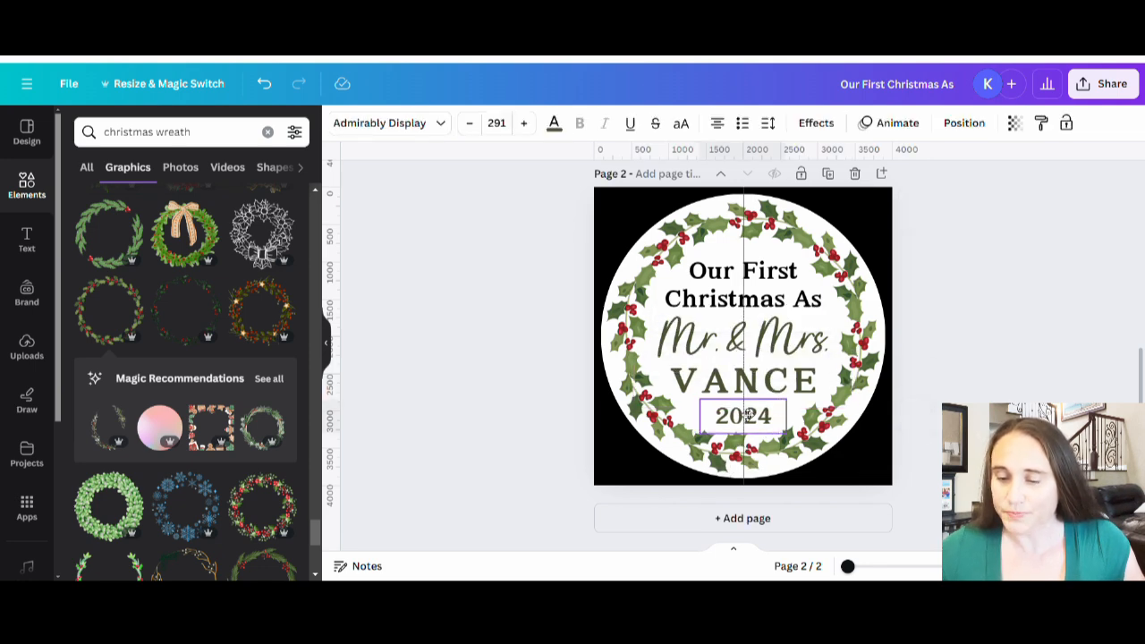
{"action": "left_click", "coordinate": [1014, 303]}
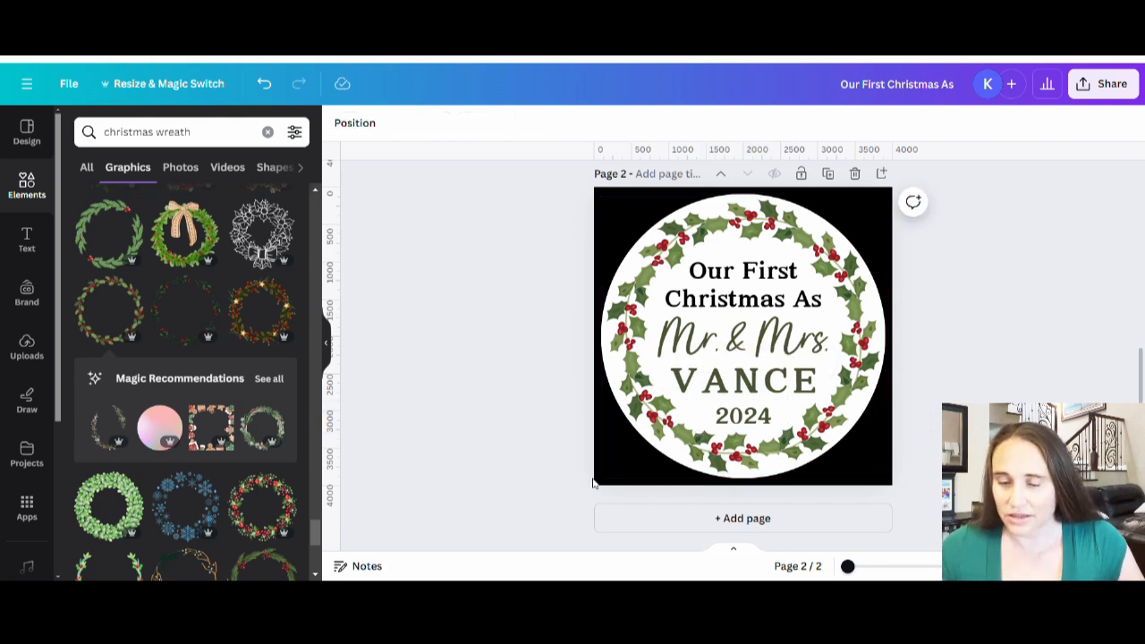
Step: Nudge the last-name text slightly down toward "2024"
{"action": "left_click", "coordinate": [761, 394]}
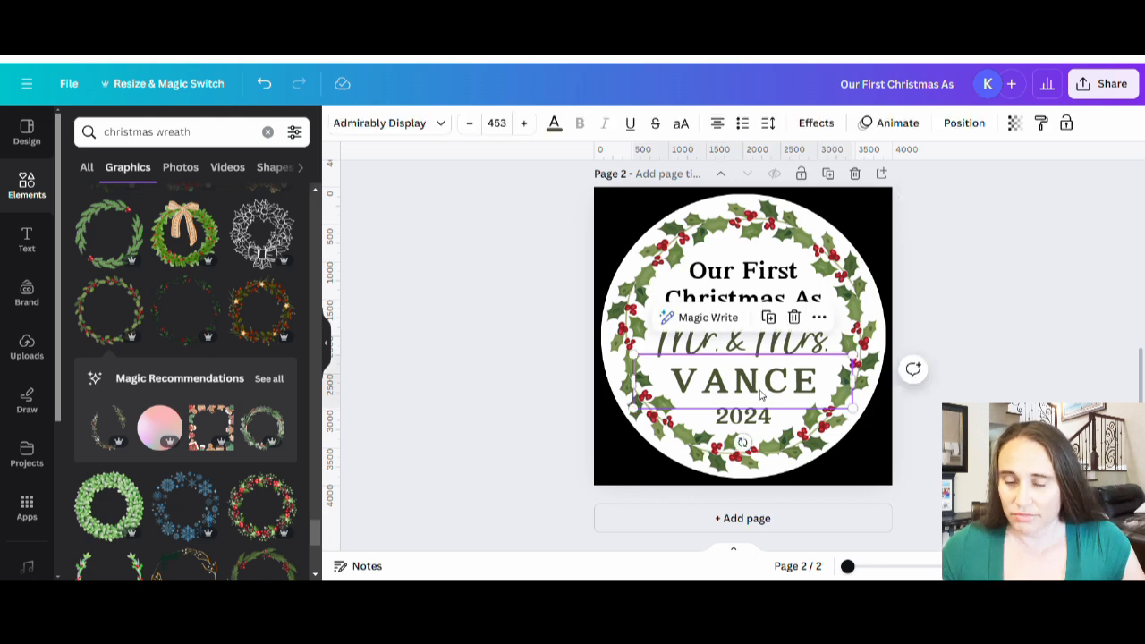
{"action": "key", "text": "Down"}
{"action": "key", "text": "Down"}
{"action": "key", "text": "Down"}
{"action": "key", "text": "Down"}
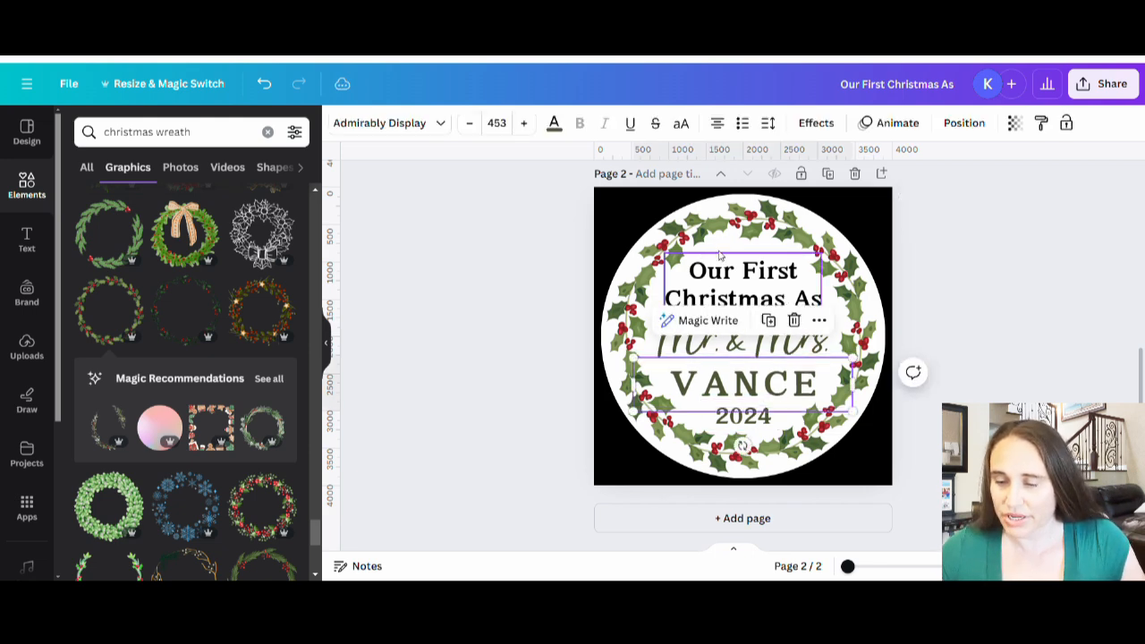
Step: Reduce "Our First Christmas As" to size 293 and place it centered slightly higher inside the wreath
{"action": "left_click", "coordinate": [752, 277]}
{"action": "left_click_drag", "start_coordinate": [822, 313], "coordinate": [774, 290]}
{"action": "left_click", "coordinate": [1005, 326]}
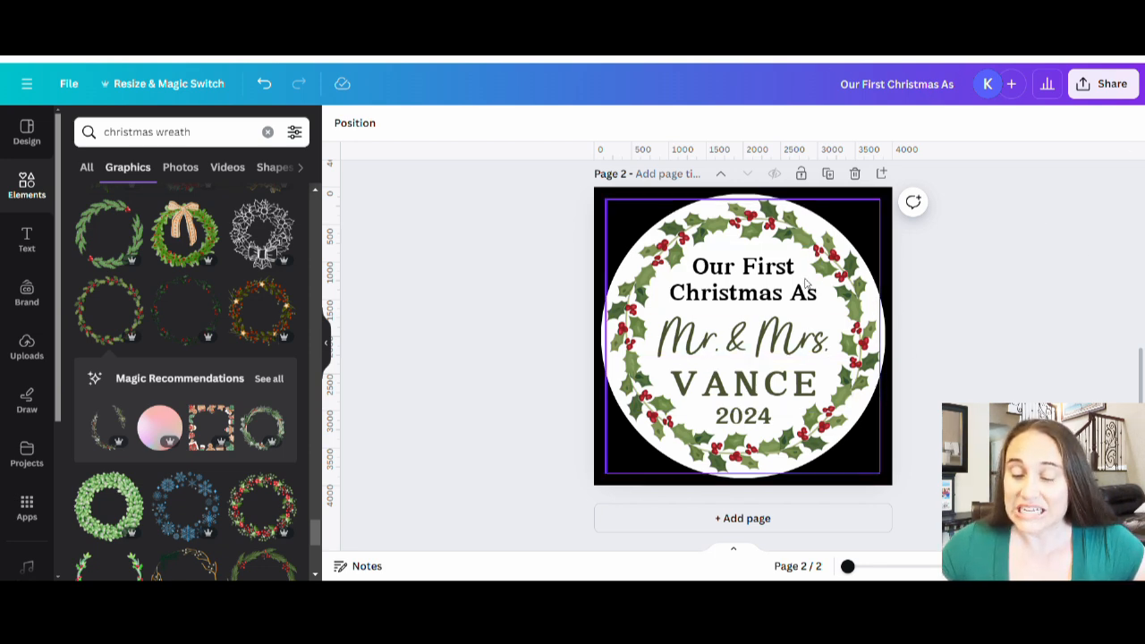
{"action": "left_click", "coordinate": [756, 293]}
{"action": "left_click", "coordinate": [1011, 325]}
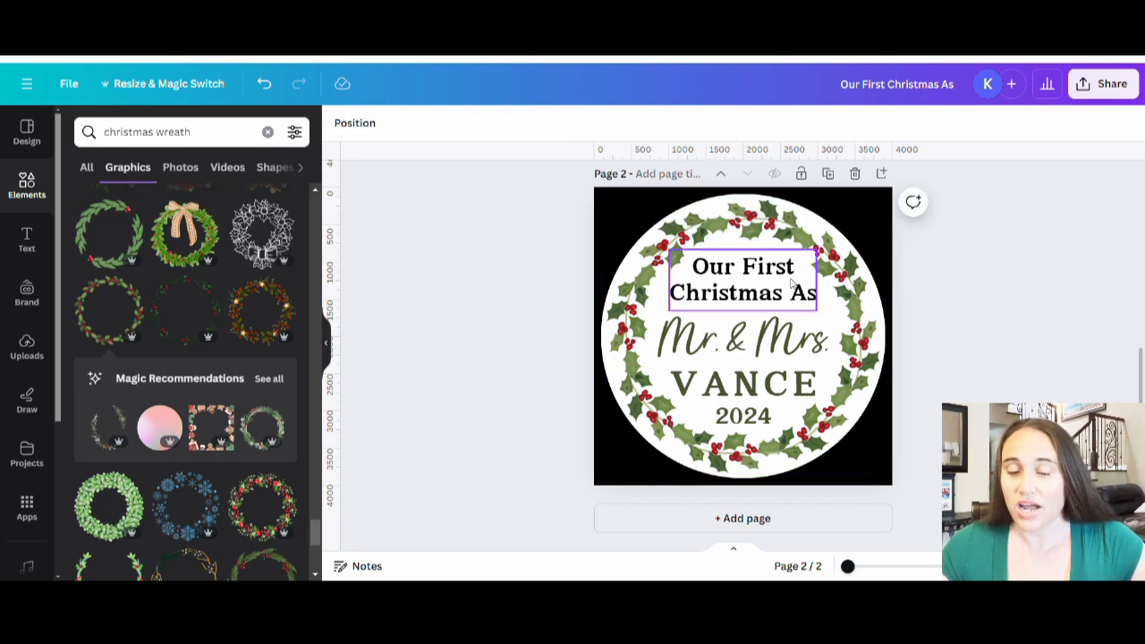
Step: Recolor "Our First Christmas As" with the dark green document color #495232
{"action": "left_click", "coordinate": [791, 284]}
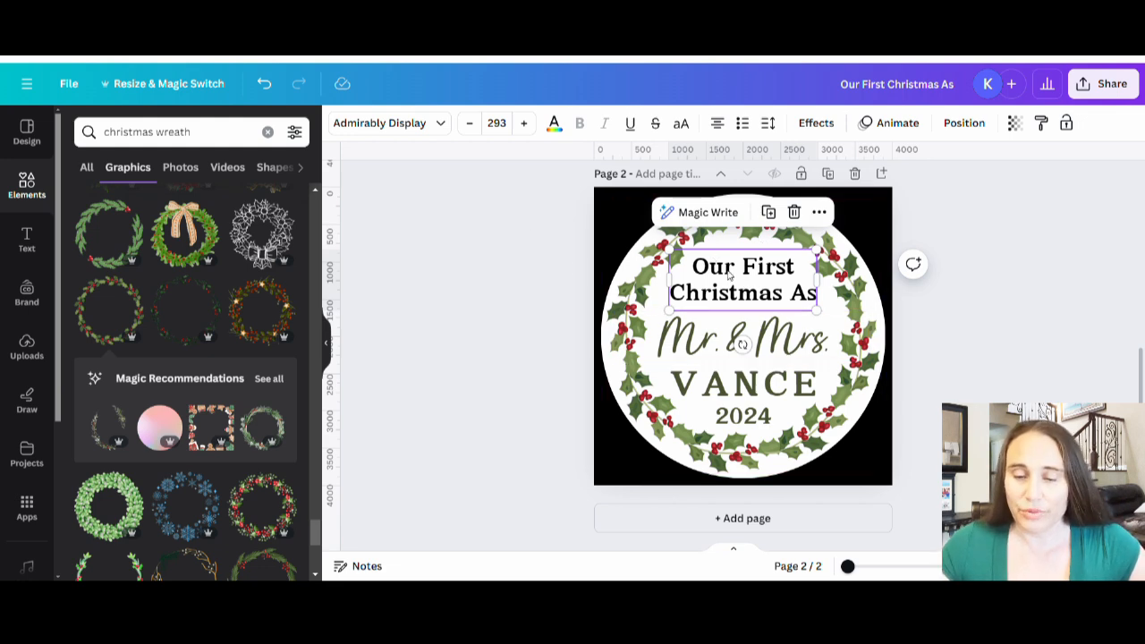
{"action": "left_click", "coordinate": [554, 122]}
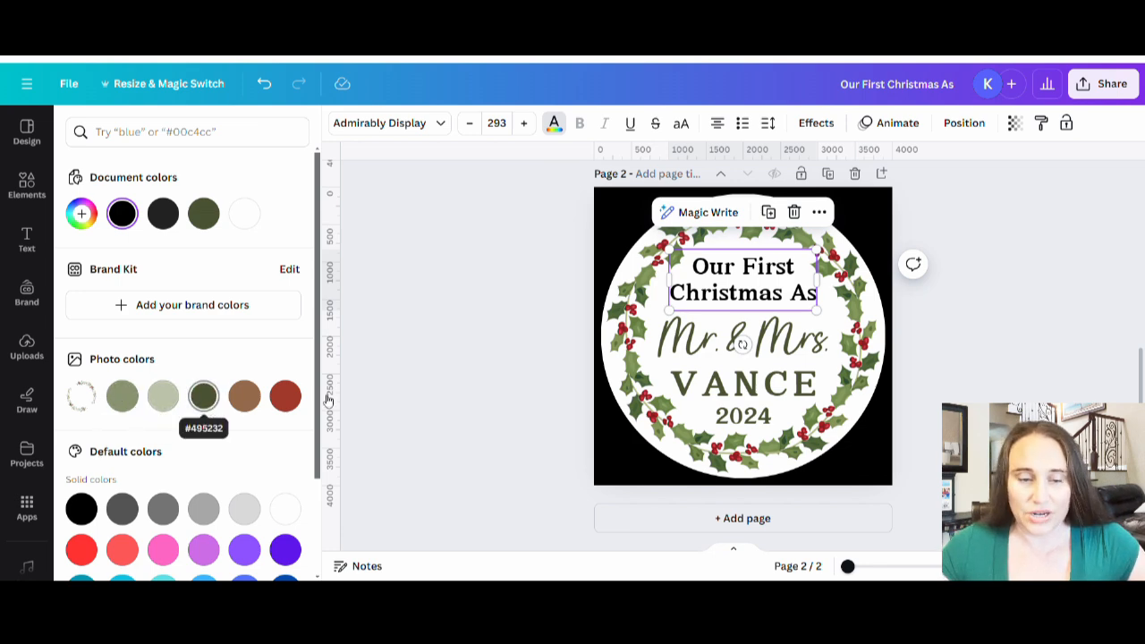
{"action": "left_click", "coordinate": [203, 217]}
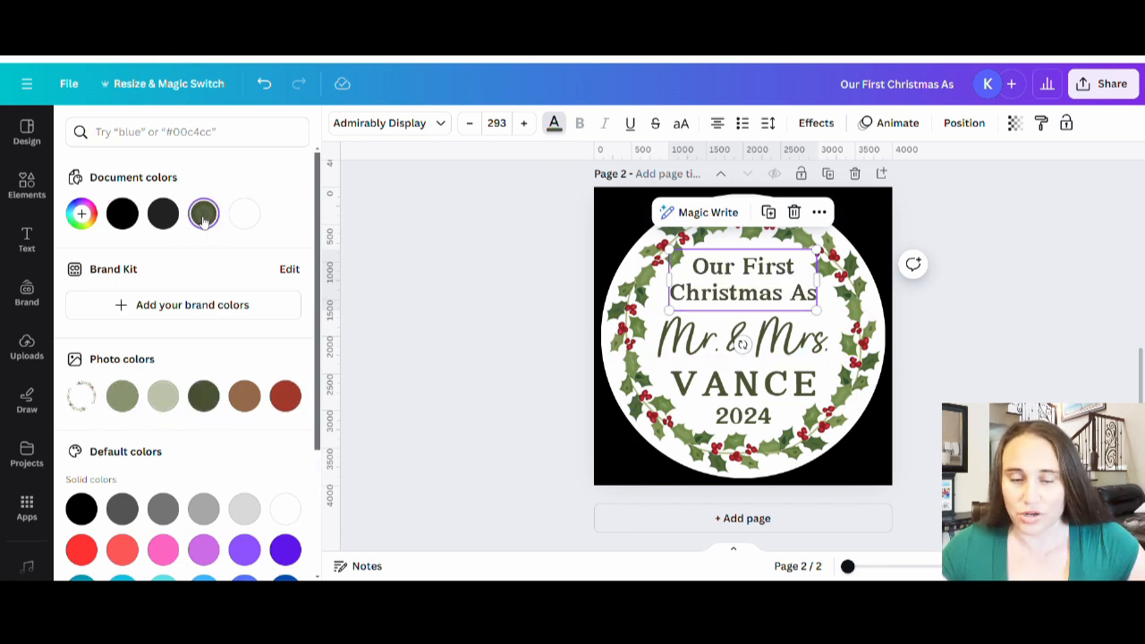
Step: Check the color of the other text lines and recolor "Mr. & Mrs." with the red taken from the wreath's photo colors
{"action": "left_click", "coordinate": [697, 343]}
{"action": "left_click", "coordinate": [712, 383]}
{"action": "left_click", "coordinate": [718, 413]}
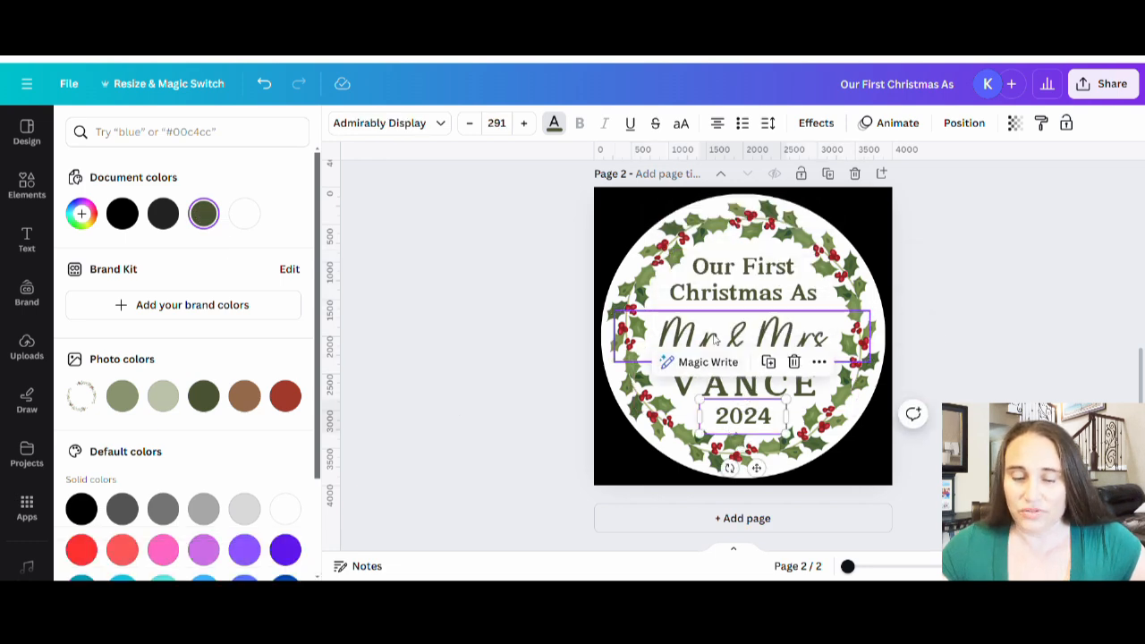
{"action": "left_click", "coordinate": [666, 343]}
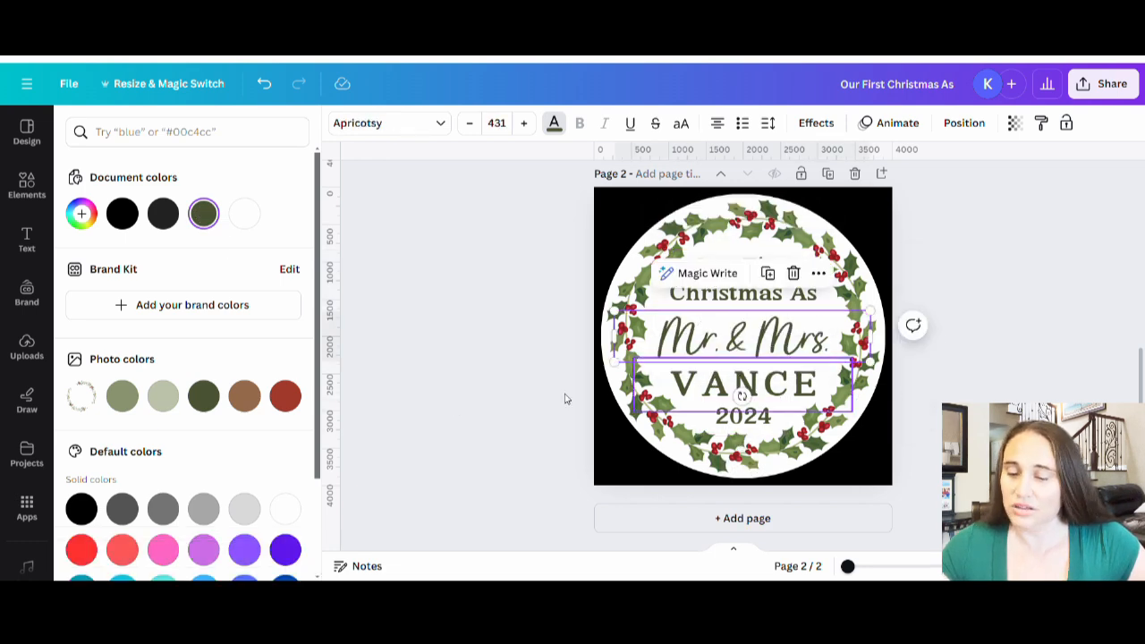
{"action": "left_click", "coordinate": [285, 396]}
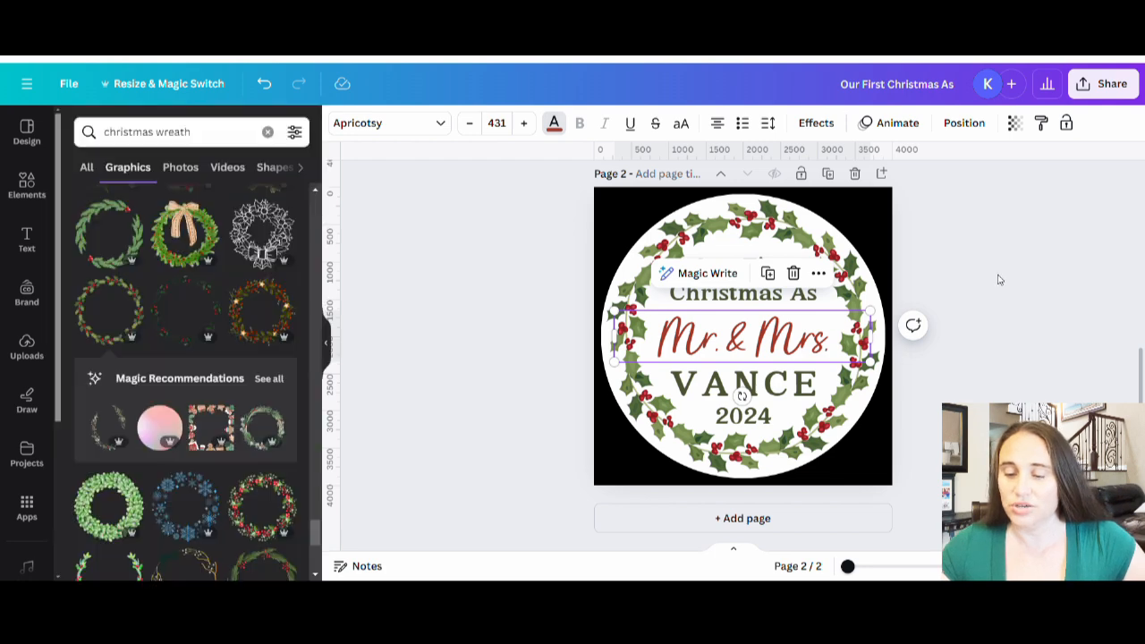
{"action": "left_click", "coordinate": [1016, 402]}
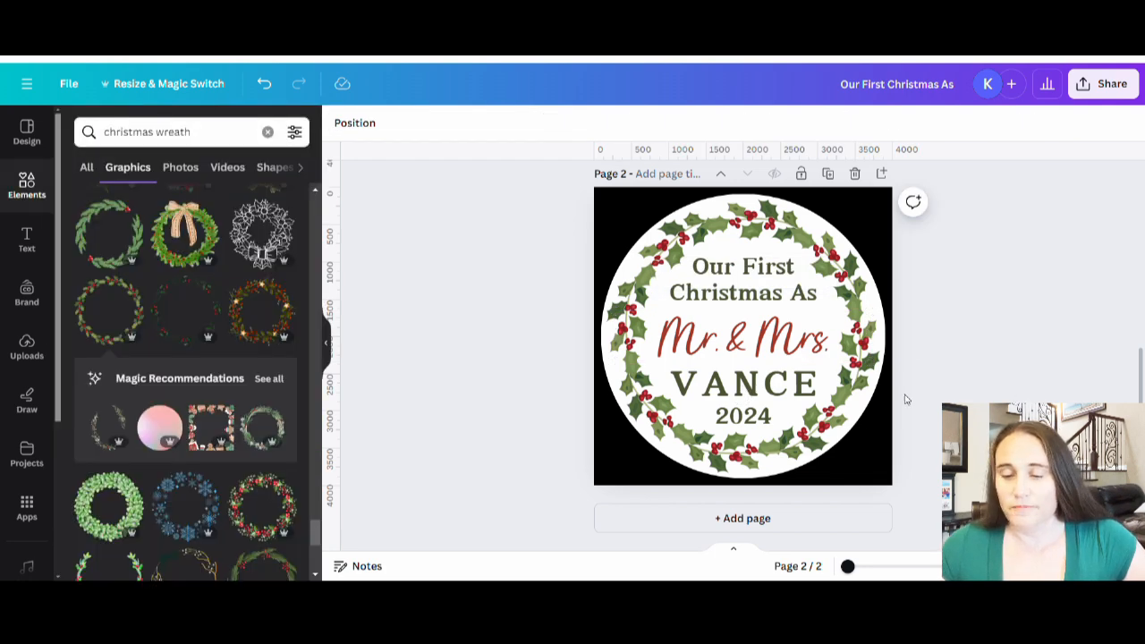
Step: Recolor "Mr. & Mrs." with the dark green document color #495232 and the last-name text with the red #a1392a
{"action": "left_click", "coordinate": [743, 338]}
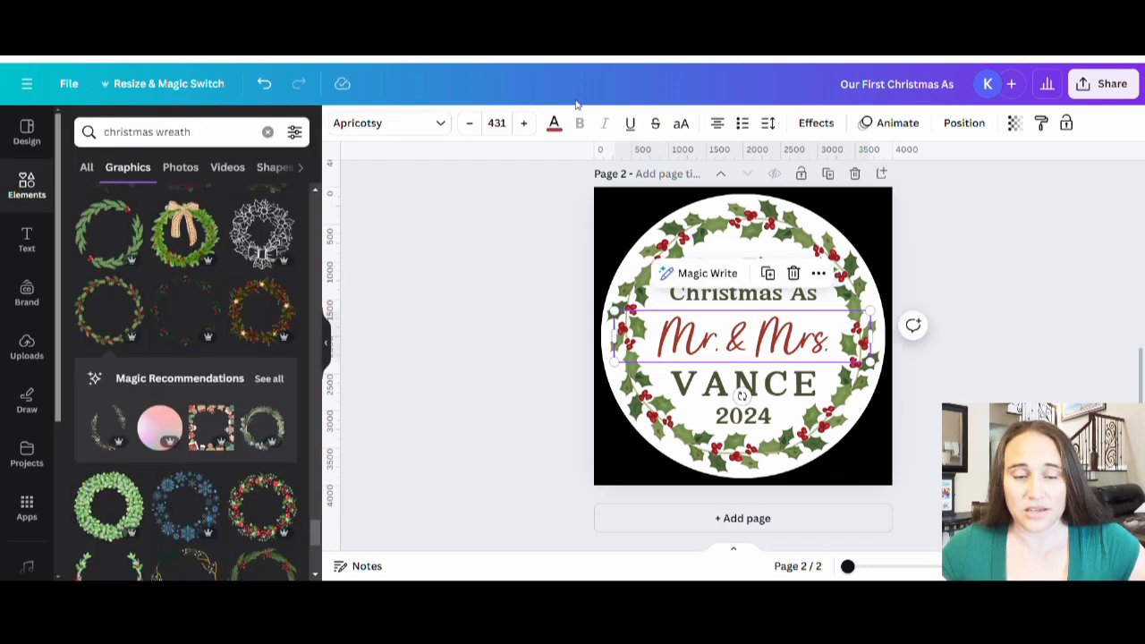
{"action": "left_click", "coordinate": [554, 123]}
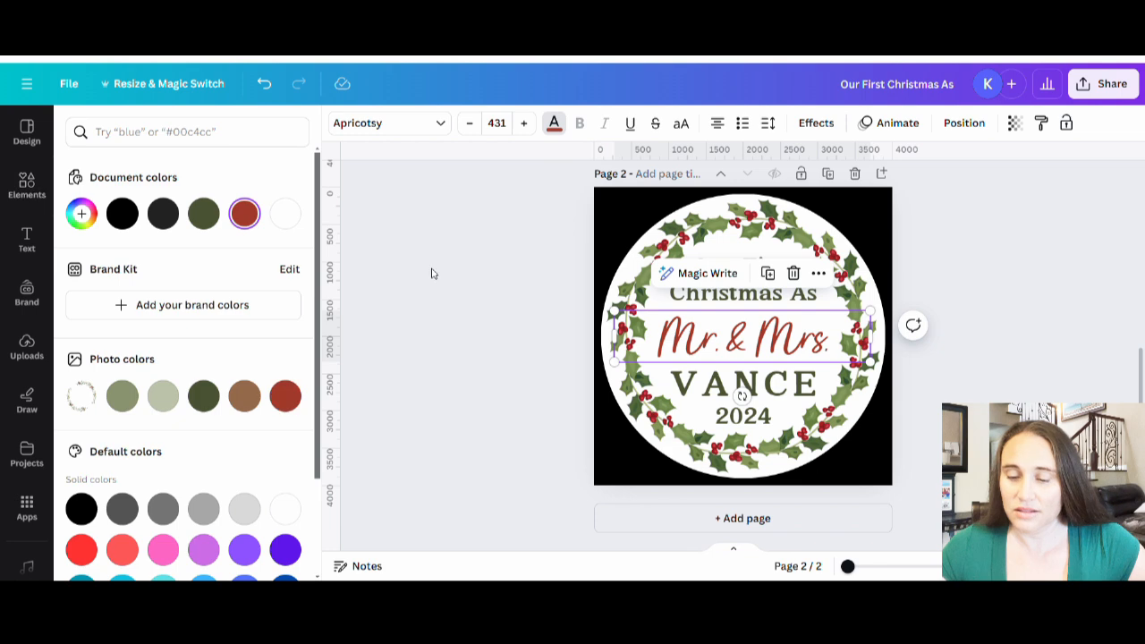
{"action": "left_click", "coordinate": [206, 216]}
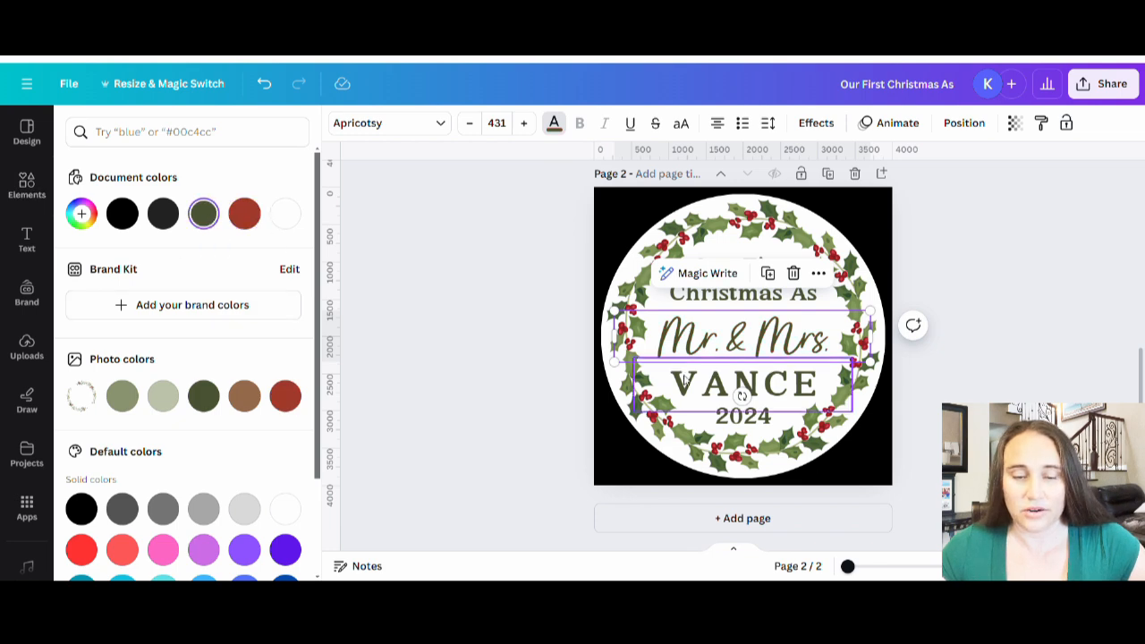
{"action": "left_click", "coordinate": [244, 213]}
{"action": "left_click", "coordinate": [1102, 356]}
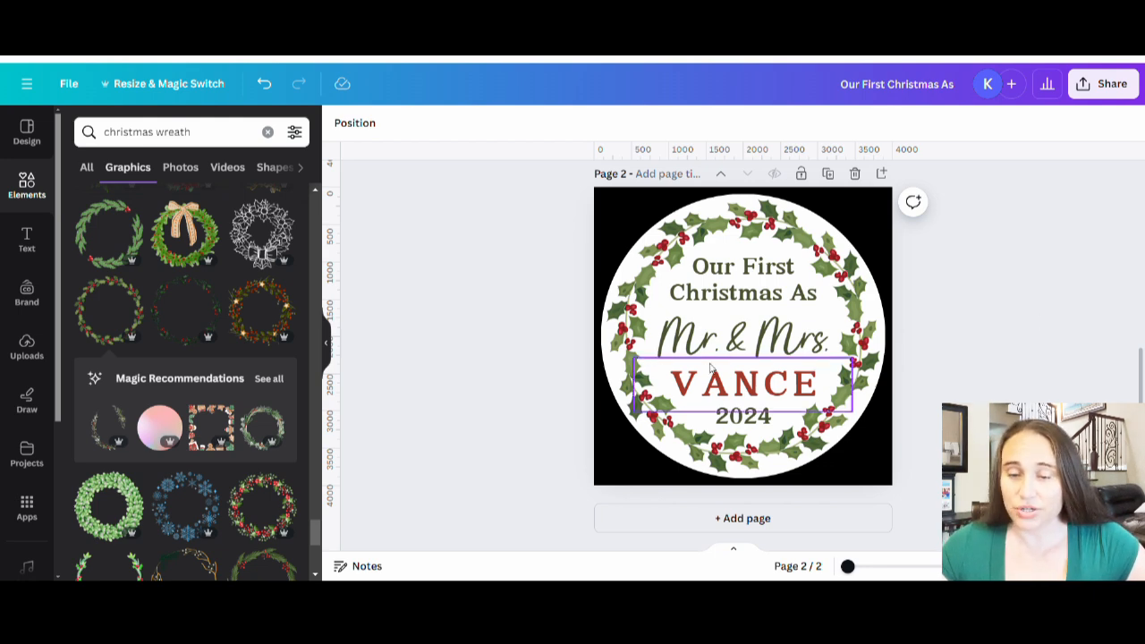
Step: Recolor "Mr. & Mrs." with the red document color #a1392a to match the last name
{"action": "left_click", "coordinate": [746, 337]}
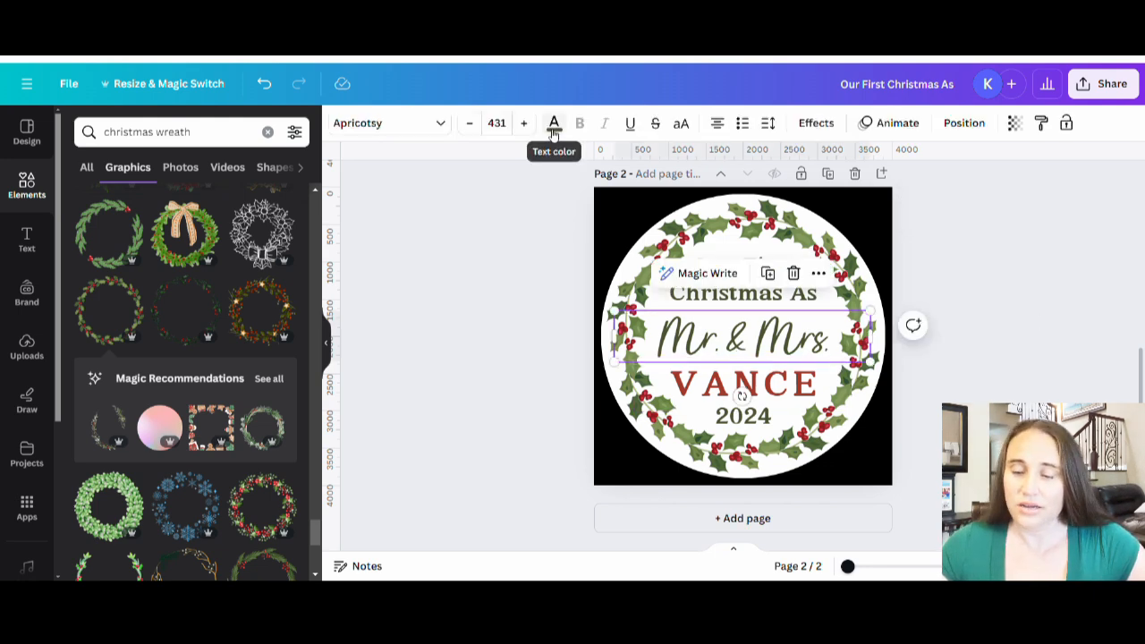
{"action": "left_click", "coordinate": [554, 123]}
{"action": "left_click", "coordinate": [244, 213]}
{"action": "left_click", "coordinate": [1017, 320]}
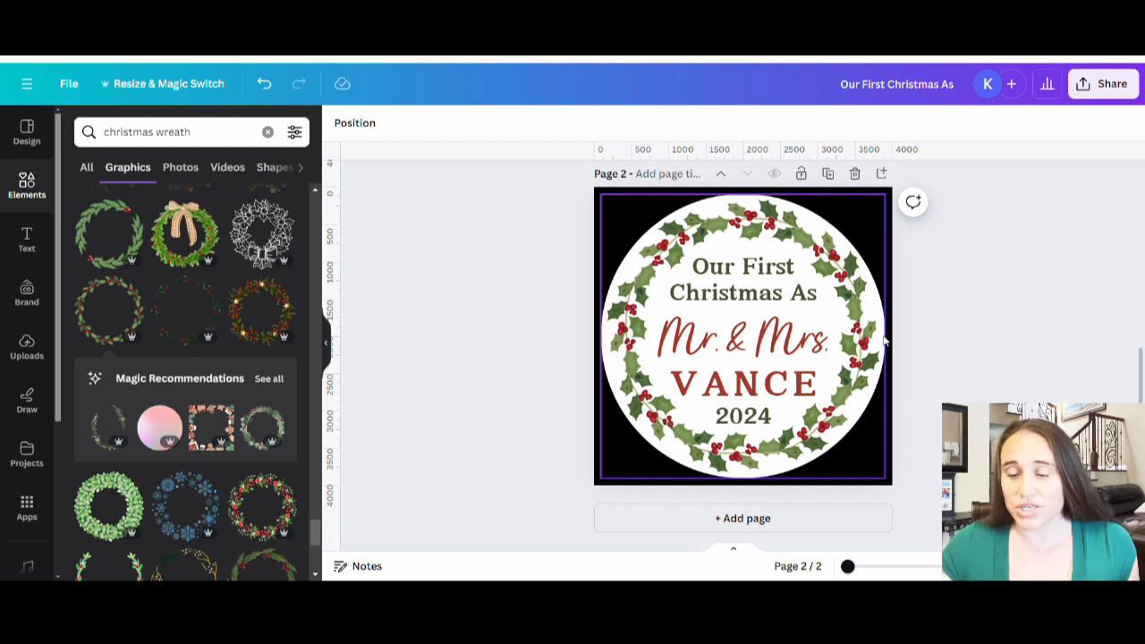
Step: Delete the white circle behind the wreath on page 2 and change the black page background to white
{"action": "left_click_drag", "start_coordinate": [883, 341], "coordinate": [30, 117]}
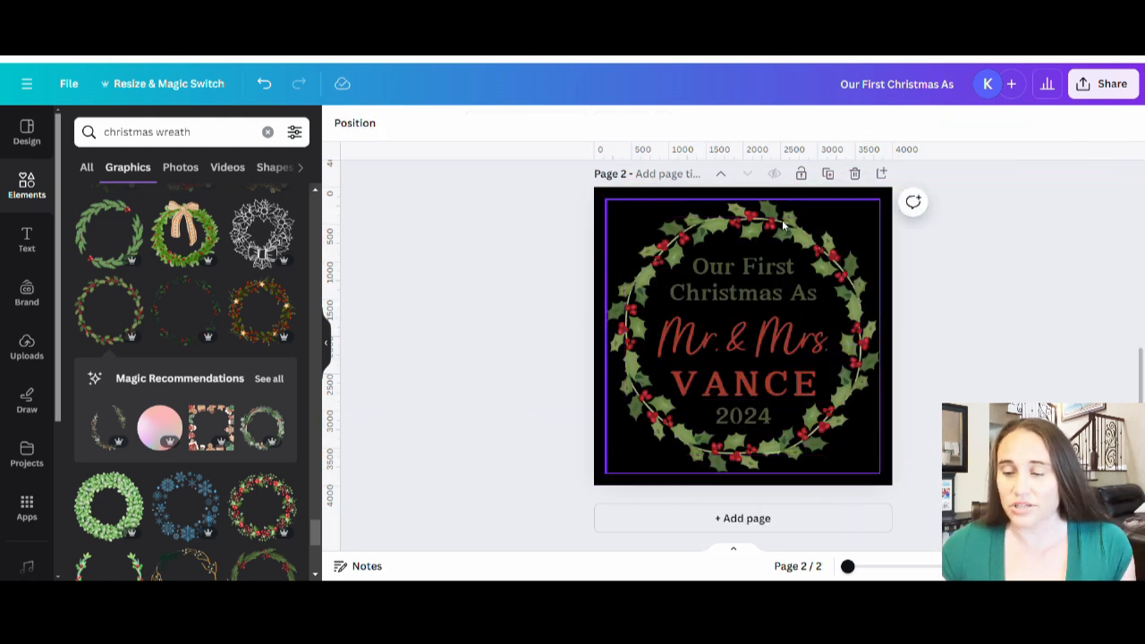
{"action": "left_click", "coordinate": [882, 193]}
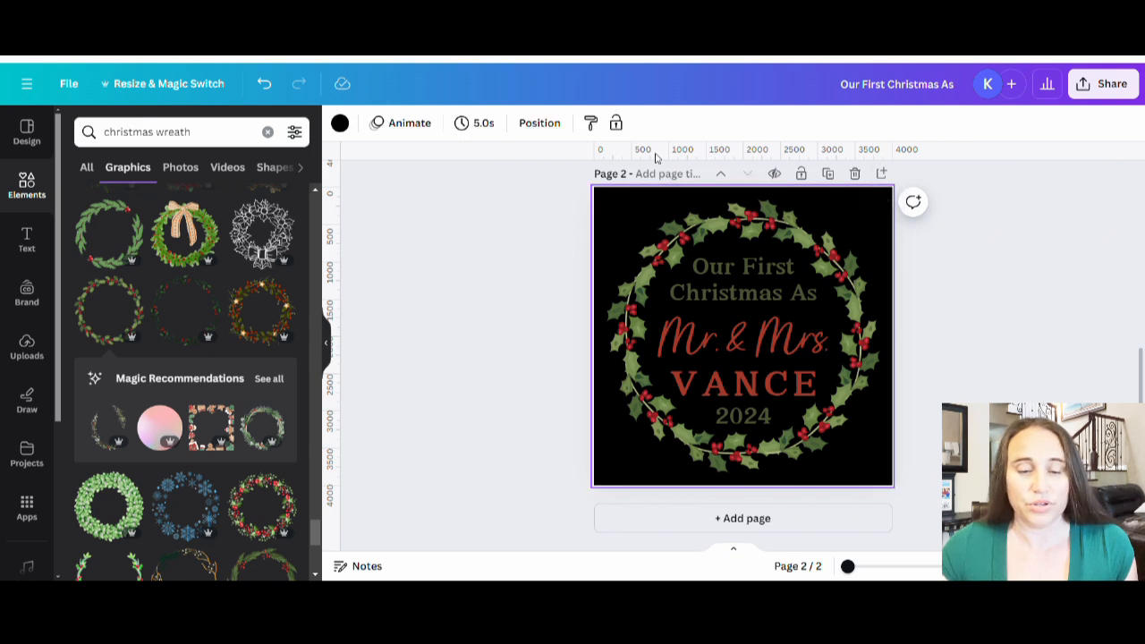
{"action": "left_click", "coordinate": [340, 124]}
{"action": "left_click", "coordinate": [287, 214]}
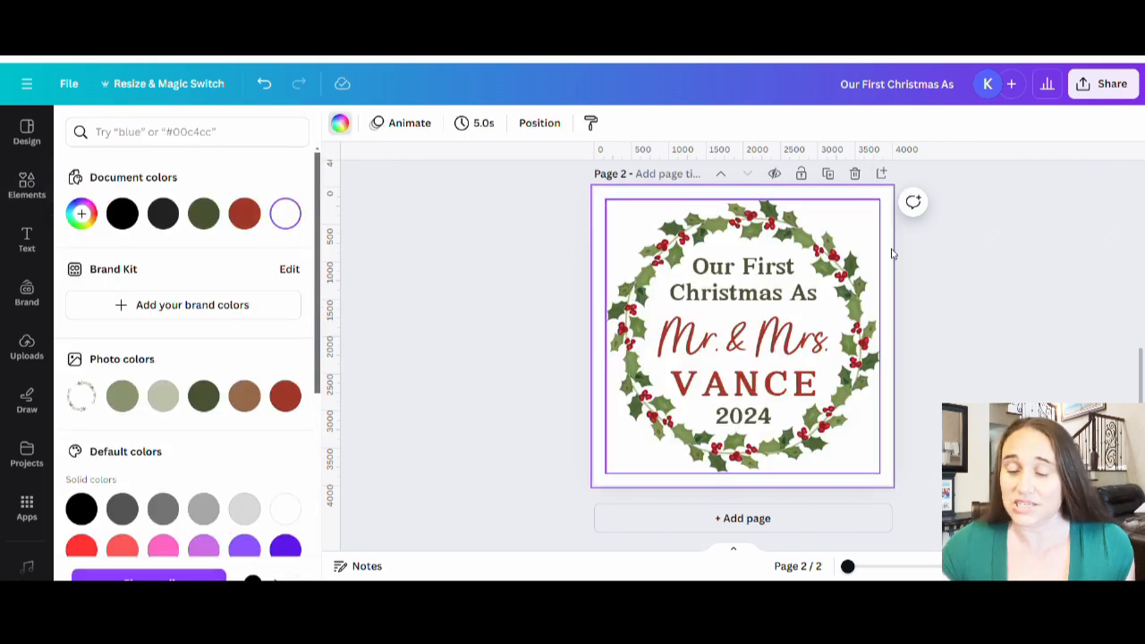
{"action": "left_click", "coordinate": [987, 315]}
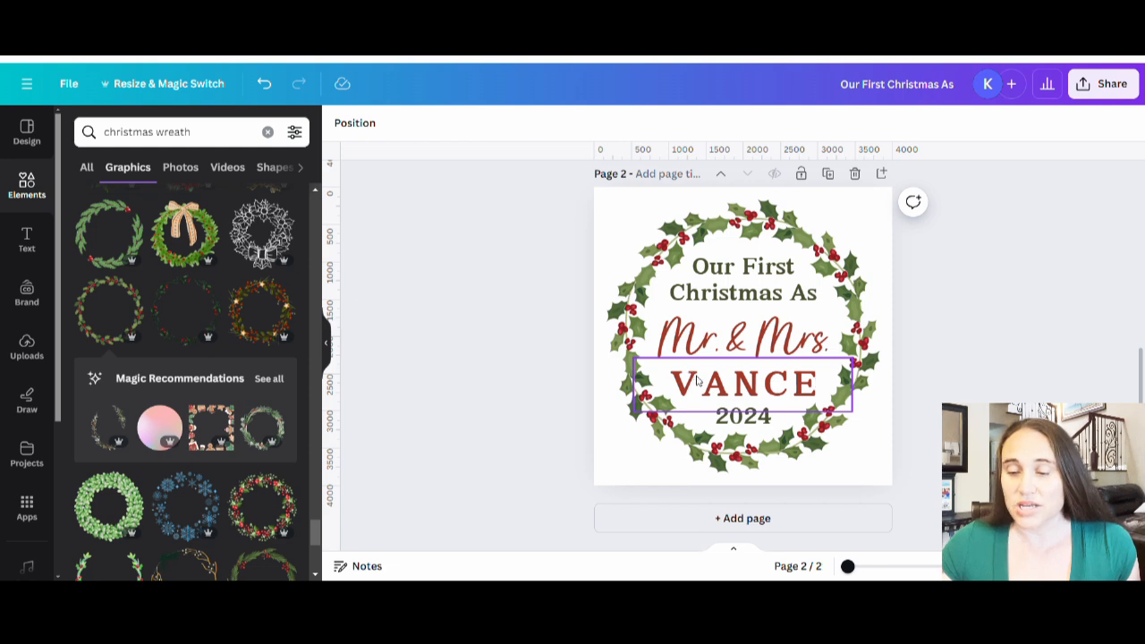
Step: Duplicate page 2 and replace the last name on the copy with another customer's last name in capitals
{"action": "left_click", "coordinate": [830, 177]}
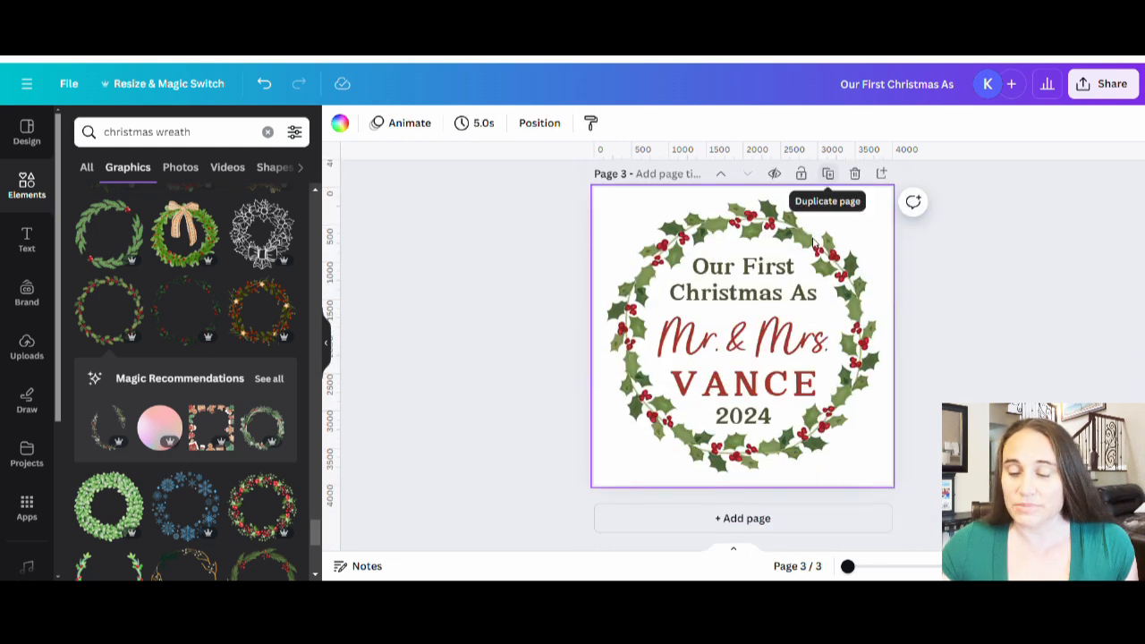
{"action": "double_click", "coordinate": [766, 385]}
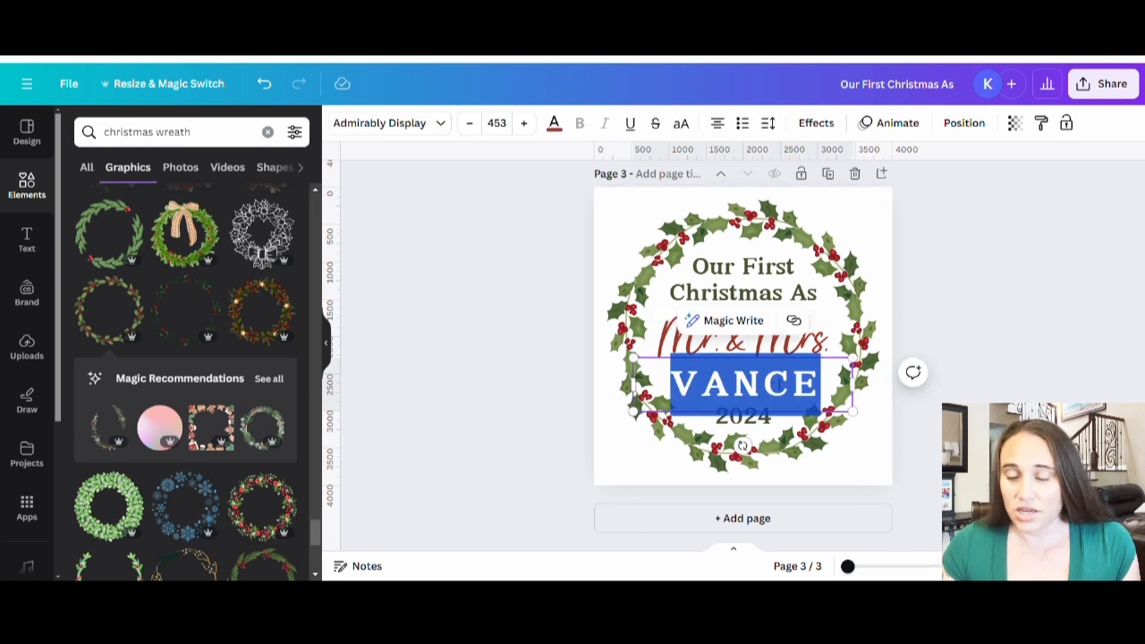
{"action": "type", "text": "ri"}
{"action": "key", "text": "BackSpace"}
{"action": "key", "text": "BackSpace"}
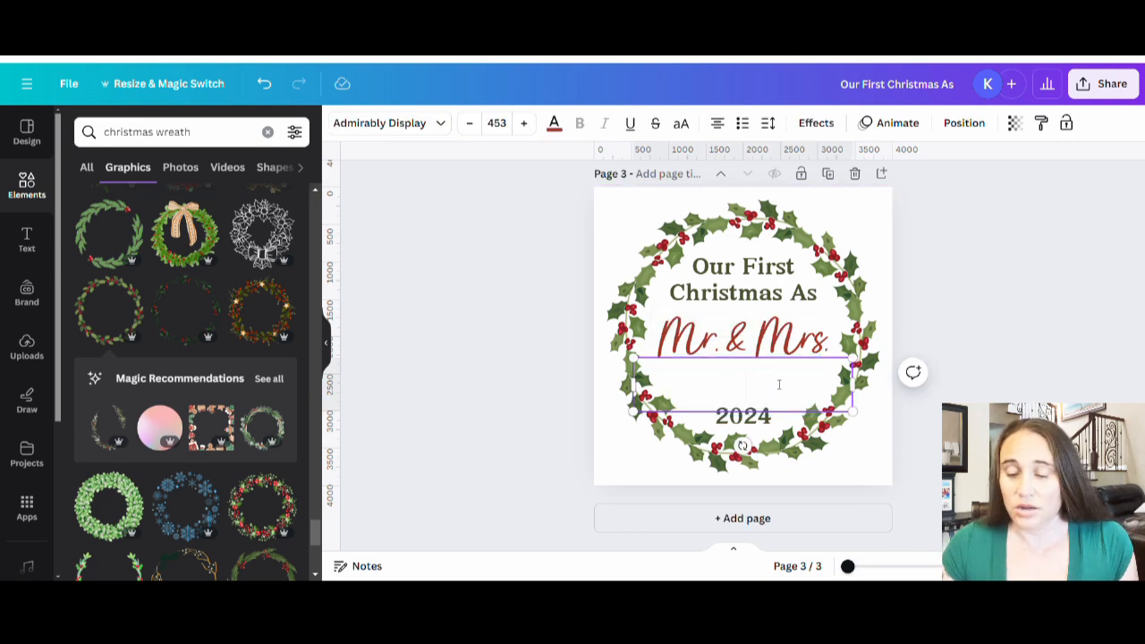
{"action": "type", "text": "RIZZO"}
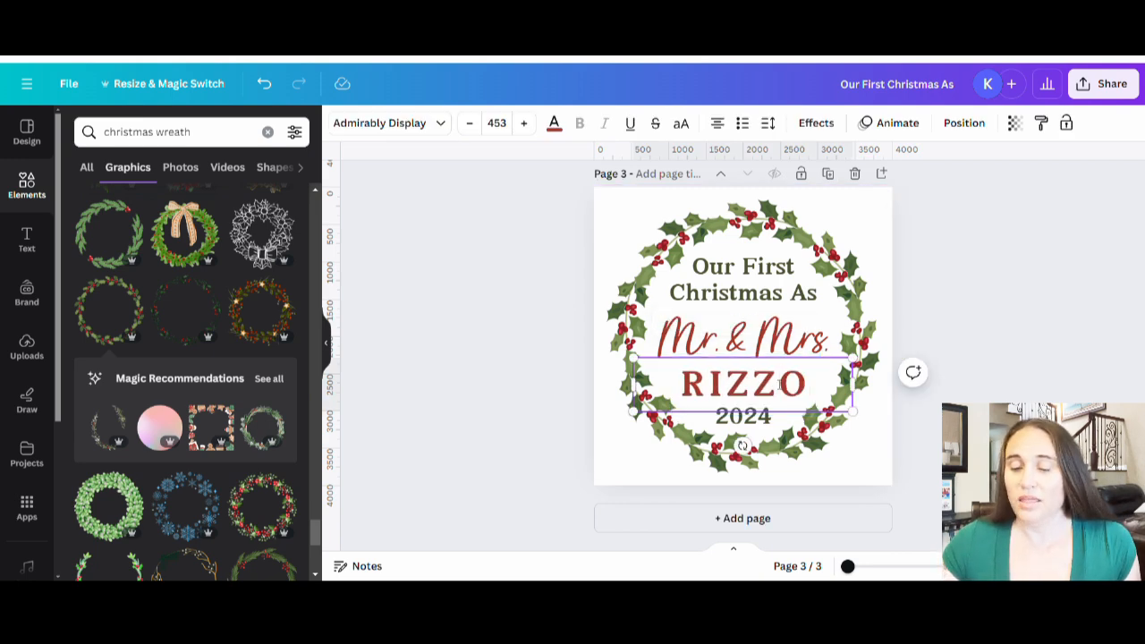
{"action": "left_click", "coordinate": [1009, 326]}
Step: Compare the two personalized pages and title page 2 with the customer's last name followed by "ORNAMENT"
{"action": "scroll", "coordinate": [993, 353], "scroll_direction": "up", "scroll_amount": 5}
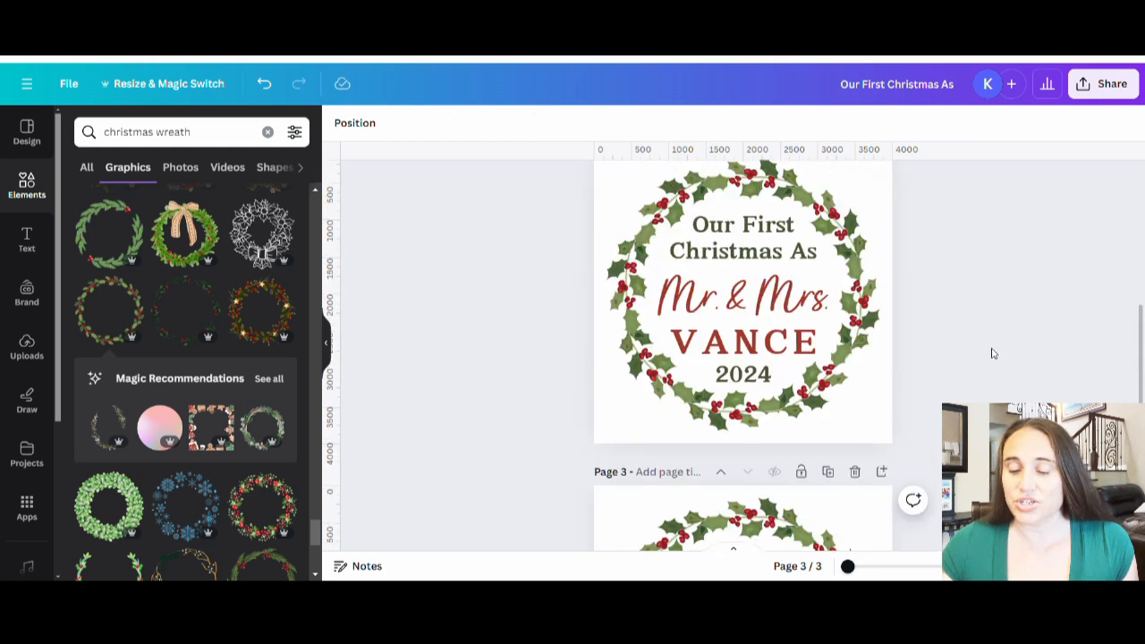
{"action": "scroll", "coordinate": [743, 340], "scroll_direction": "down", "scroll_amount": 5}
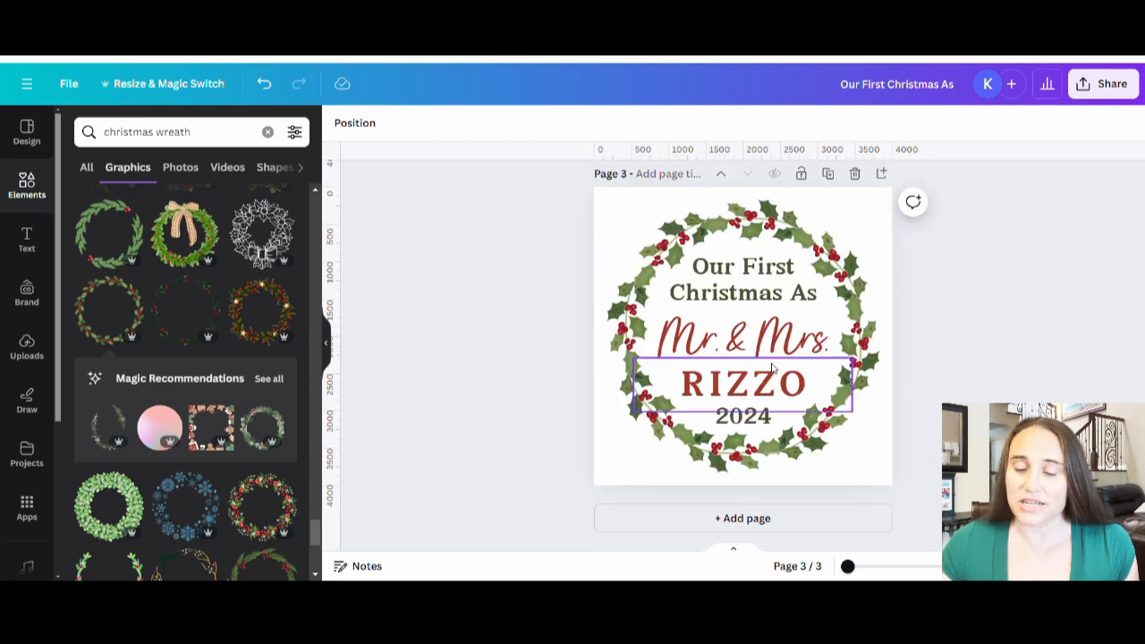
{"action": "scroll", "coordinate": [811, 390], "scroll_direction": "up", "scroll_amount": 5}
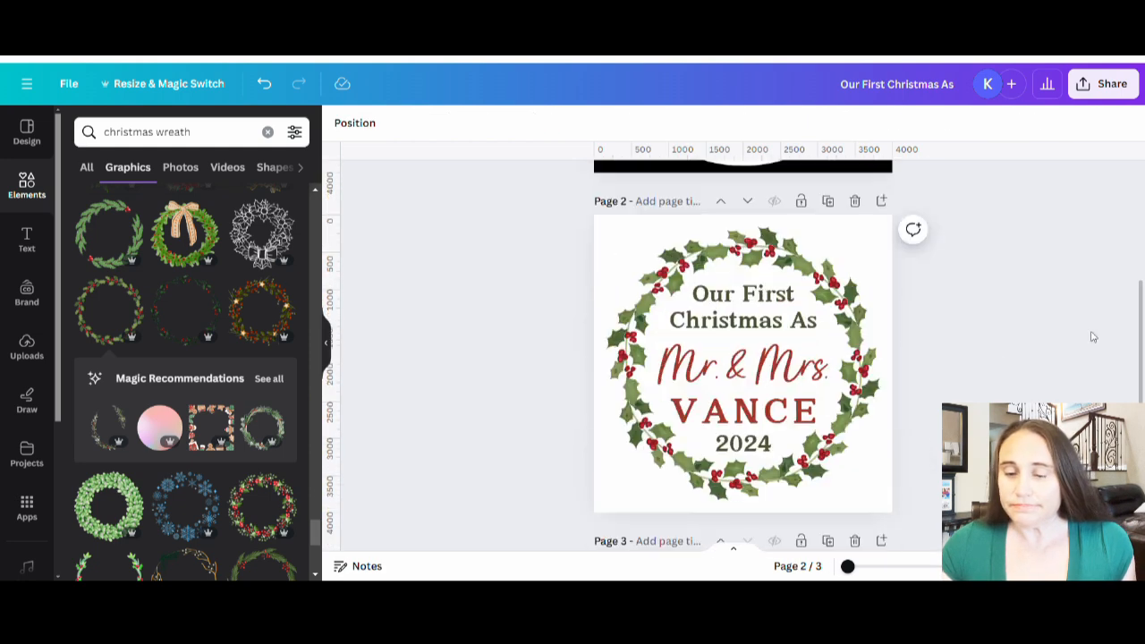
{"action": "left_click", "coordinate": [666, 207]}
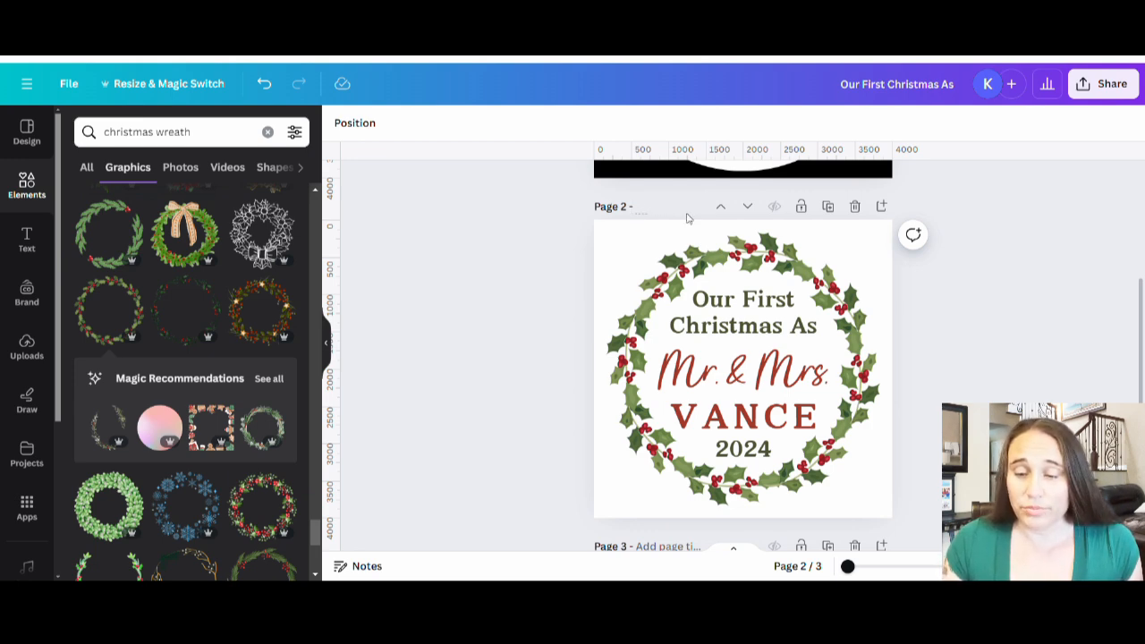
{"action": "type", "text": "VANCE ORNAMENT"}
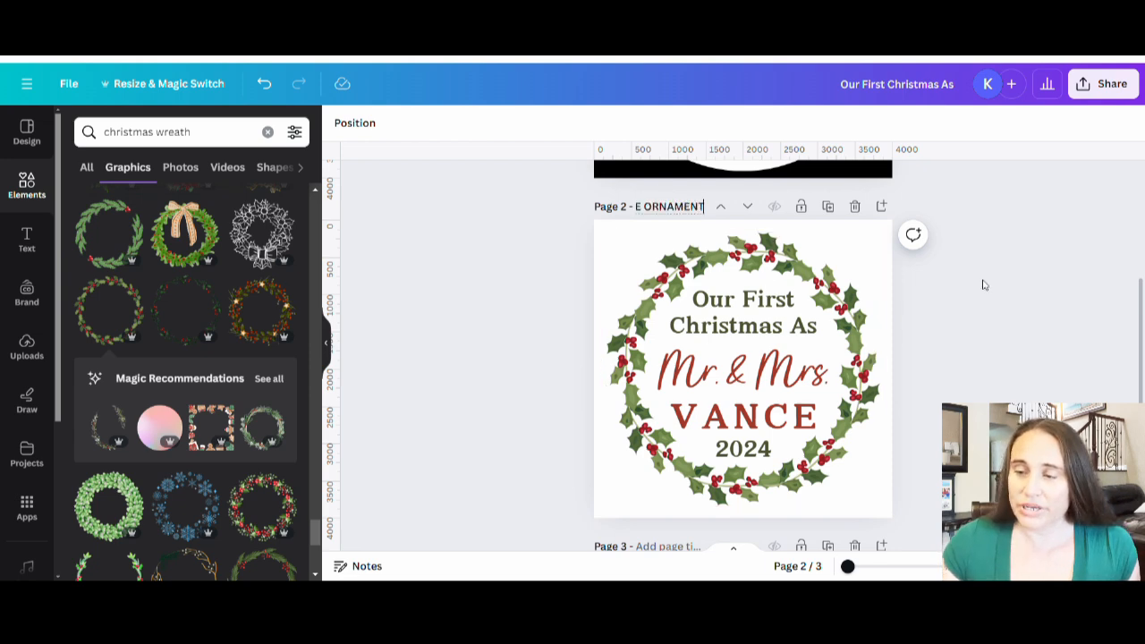
{"action": "key", "text": "Return"}
Step: Download all pages of the design as 4,000 × 4,000 px PNG files with a transparent background
{"action": "left_click", "coordinate": [1096, 93]}
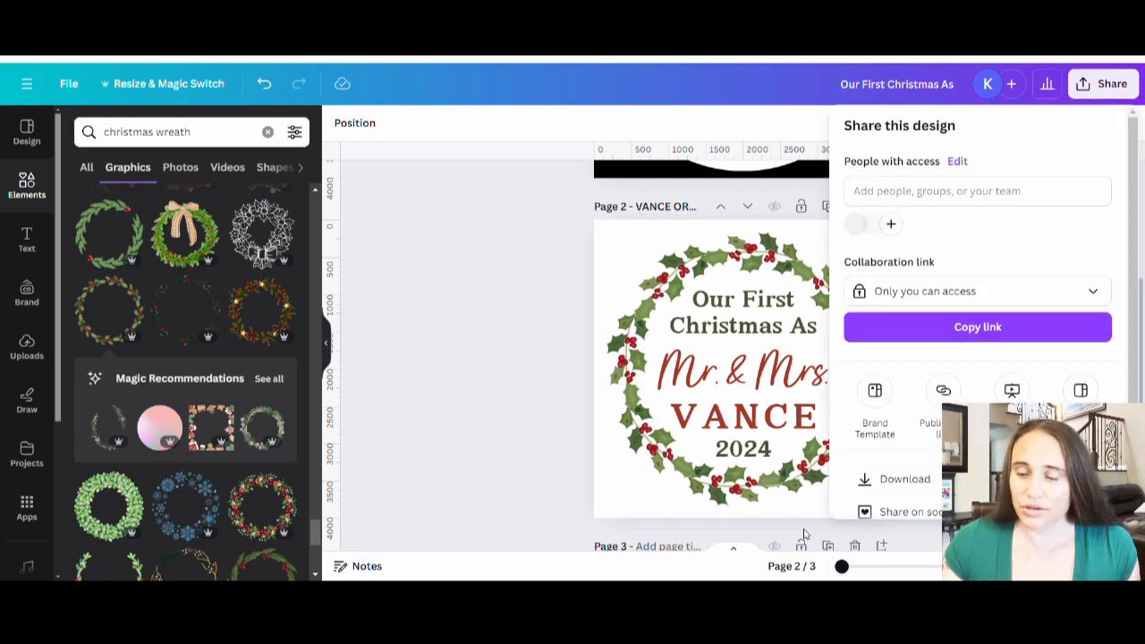
{"action": "left_click", "coordinate": [895, 471]}
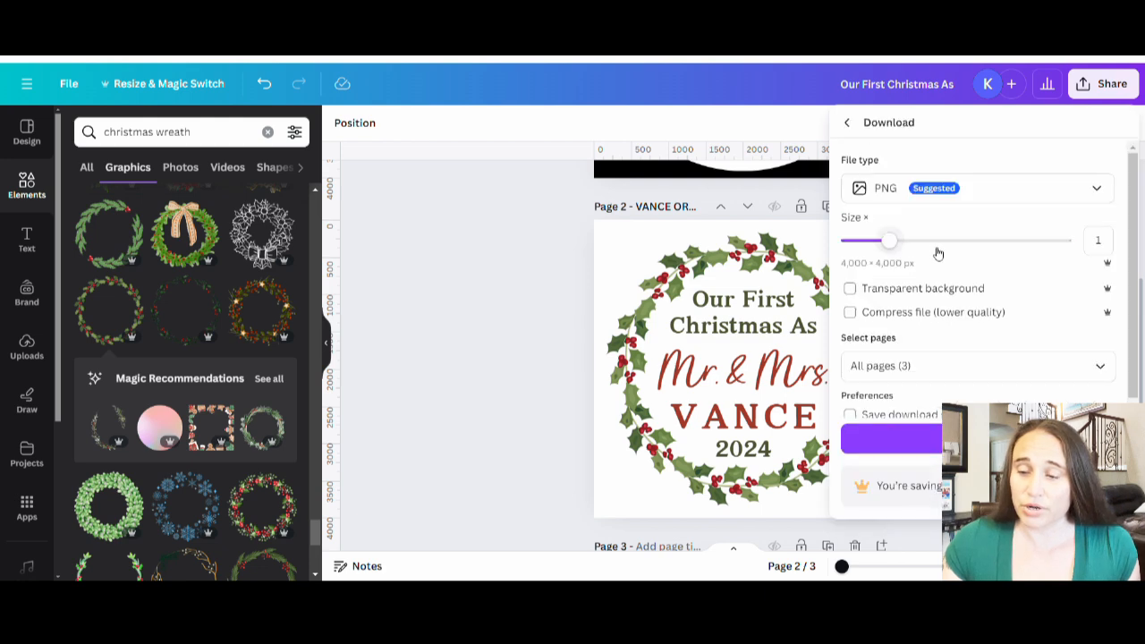
{"action": "left_click", "coordinate": [887, 295]}
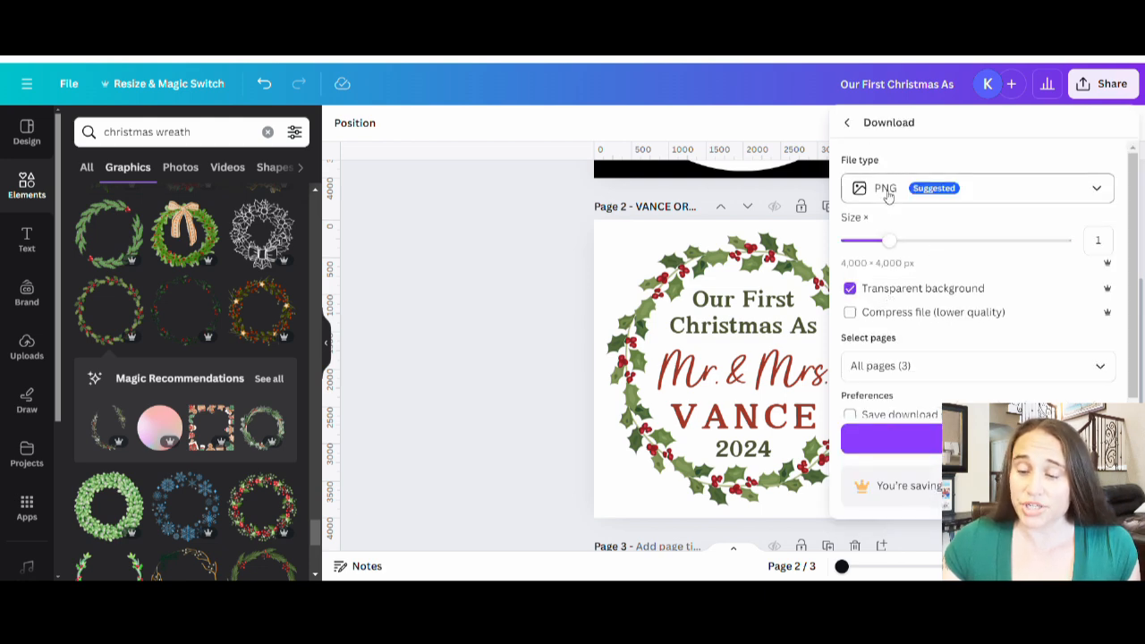
{"action": "left_click", "coordinate": [935, 437]}
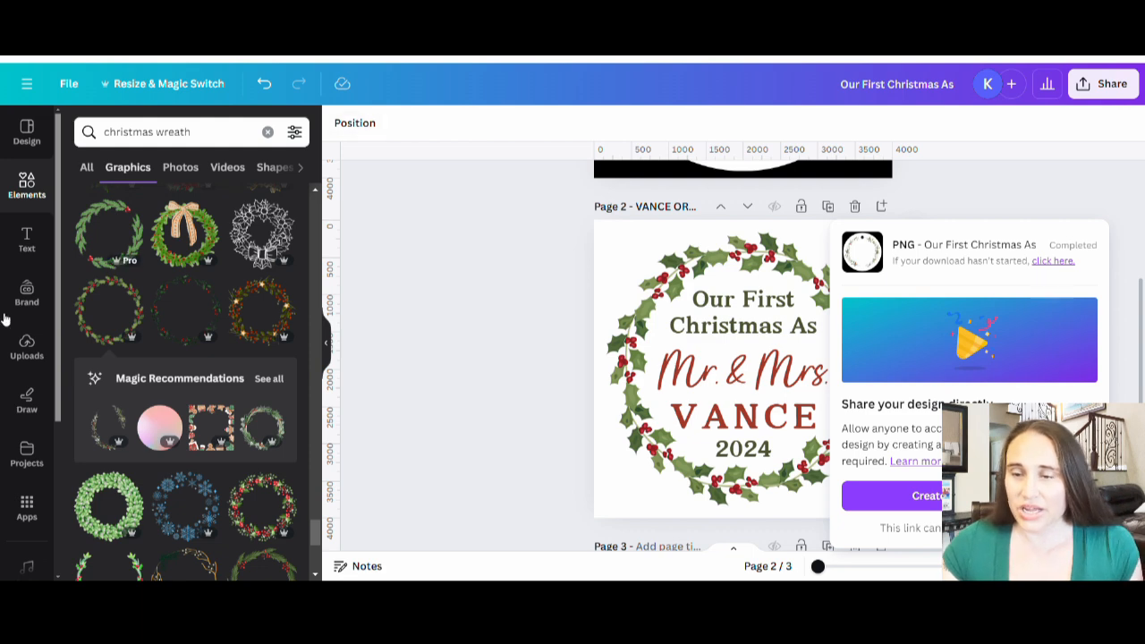
Step: Switch to Printify and open the Ornaments category under Home & Living in the catalog
{"action": "left_click", "coordinate": [446, 336]}
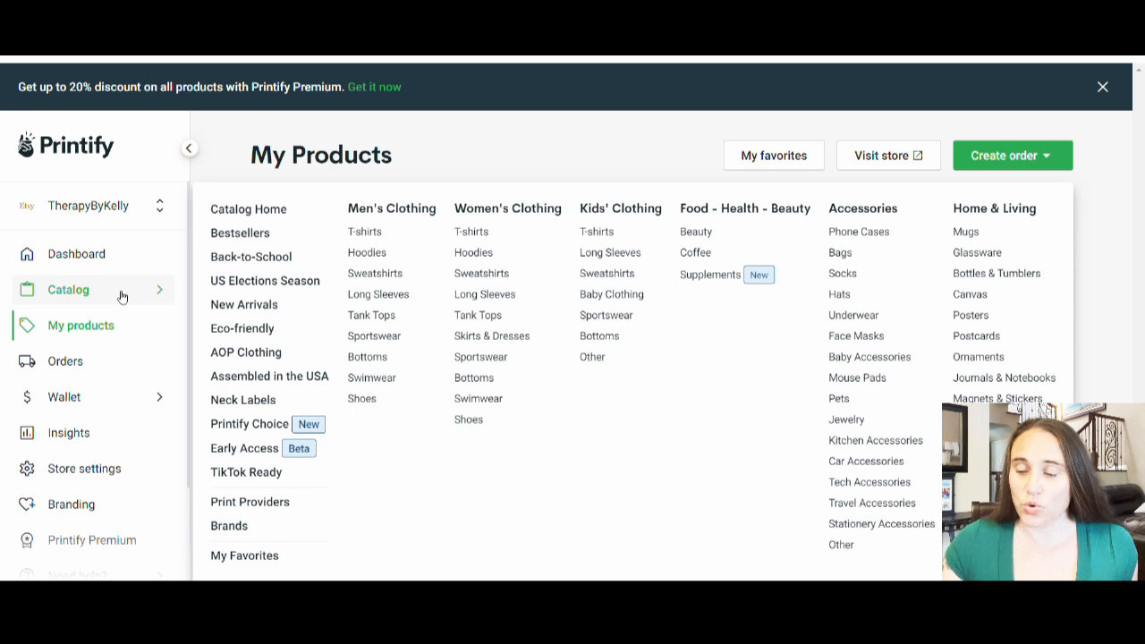
{"action": "left_click", "coordinate": [978, 357]}
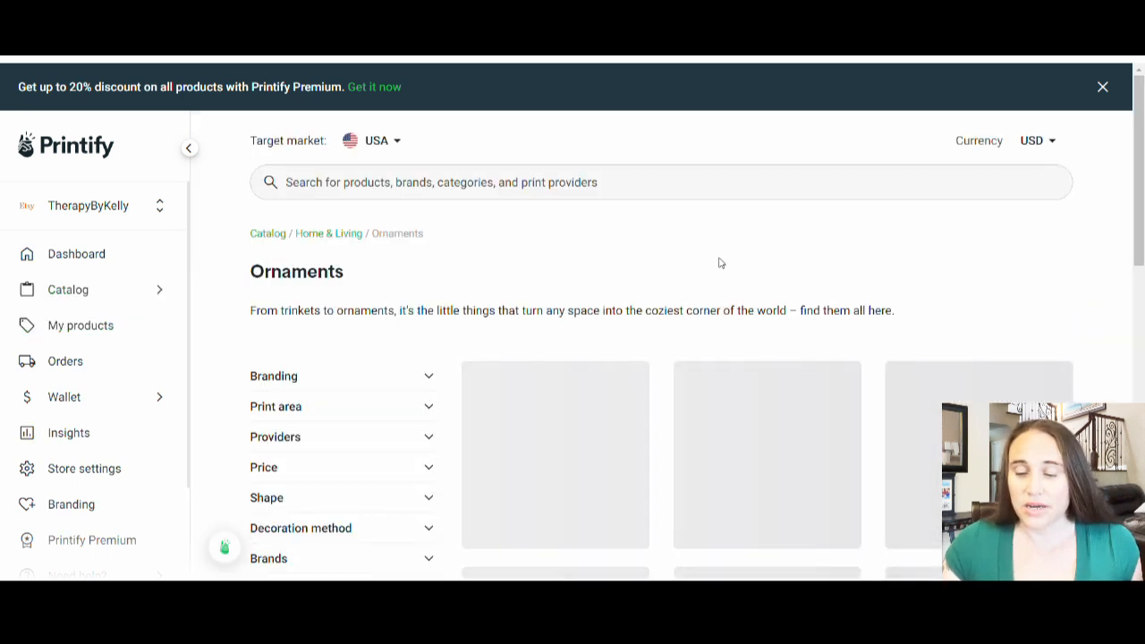
Step: Look through the ornament products, examining their materials, shapes, prices, print providers and shipping origins
{"action": "scroll", "coordinate": [918, 248], "scroll_direction": "down", "scroll_amount": 3}
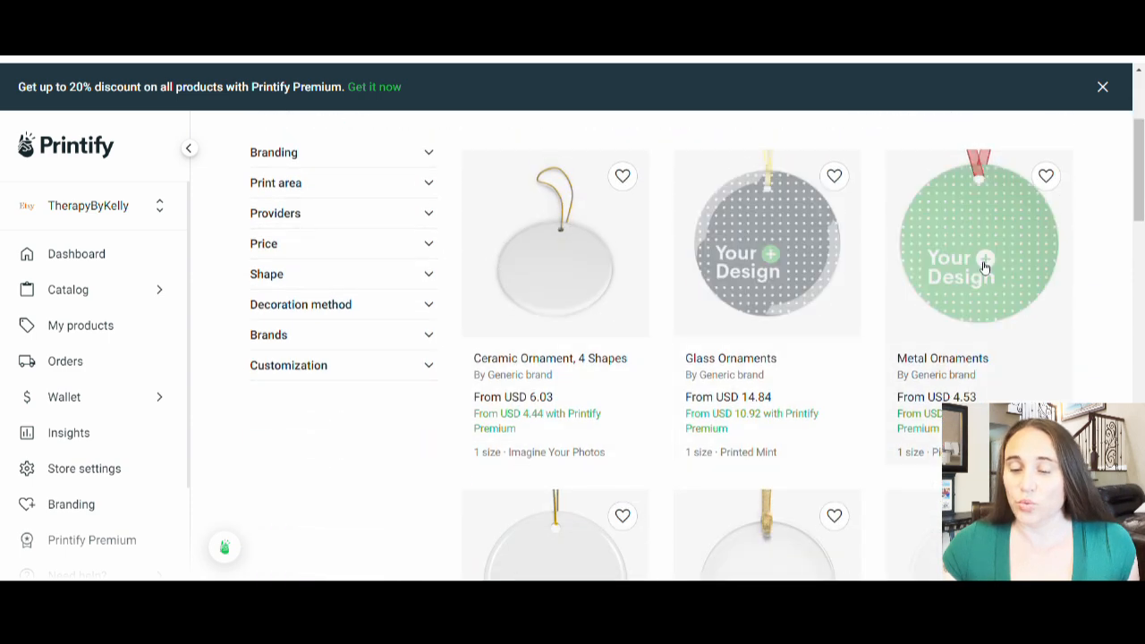
{"action": "scroll", "coordinate": [1023, 350], "scroll_direction": "down", "scroll_amount": 2}
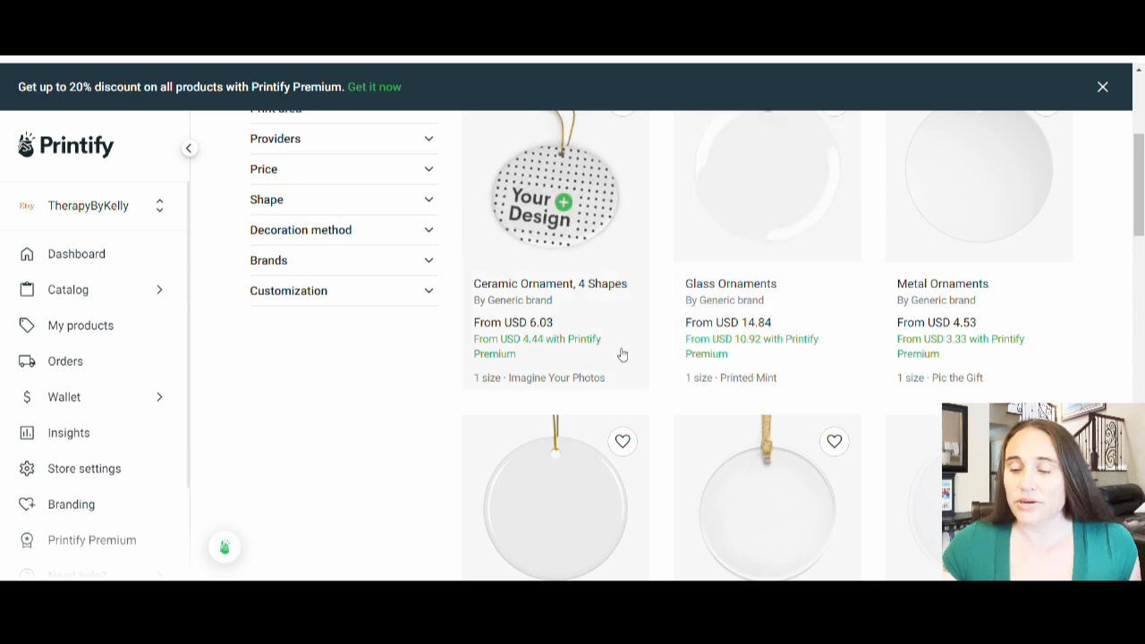
{"action": "scroll", "coordinate": [924, 331], "scroll_direction": "down", "scroll_amount": 2}
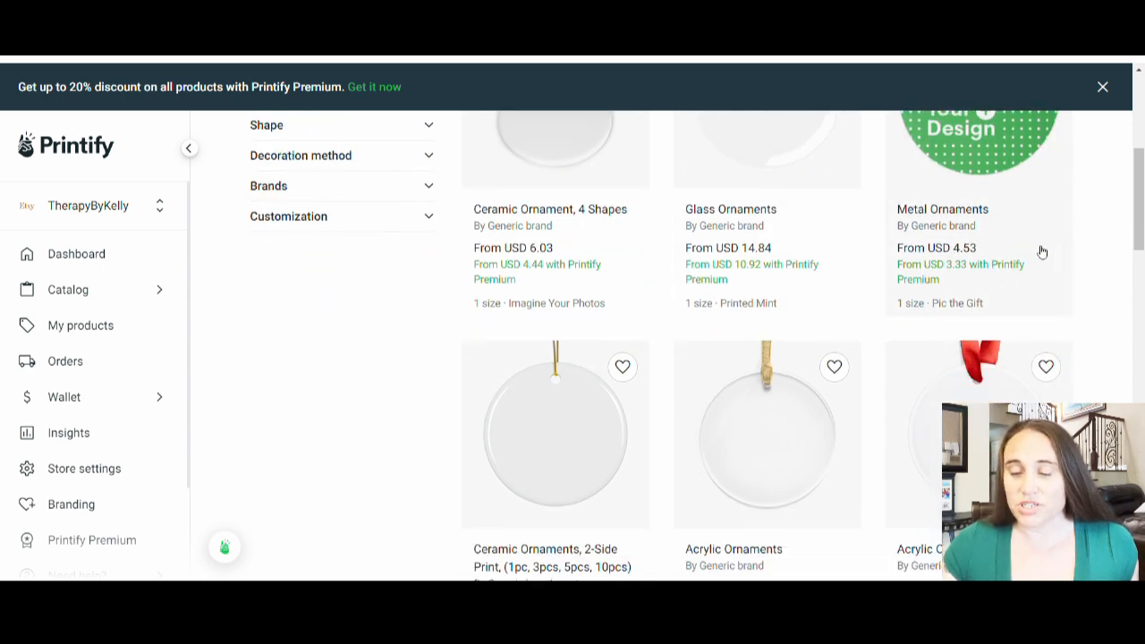
{"action": "scroll", "coordinate": [1078, 259], "scroll_direction": "down", "scroll_amount": 3}
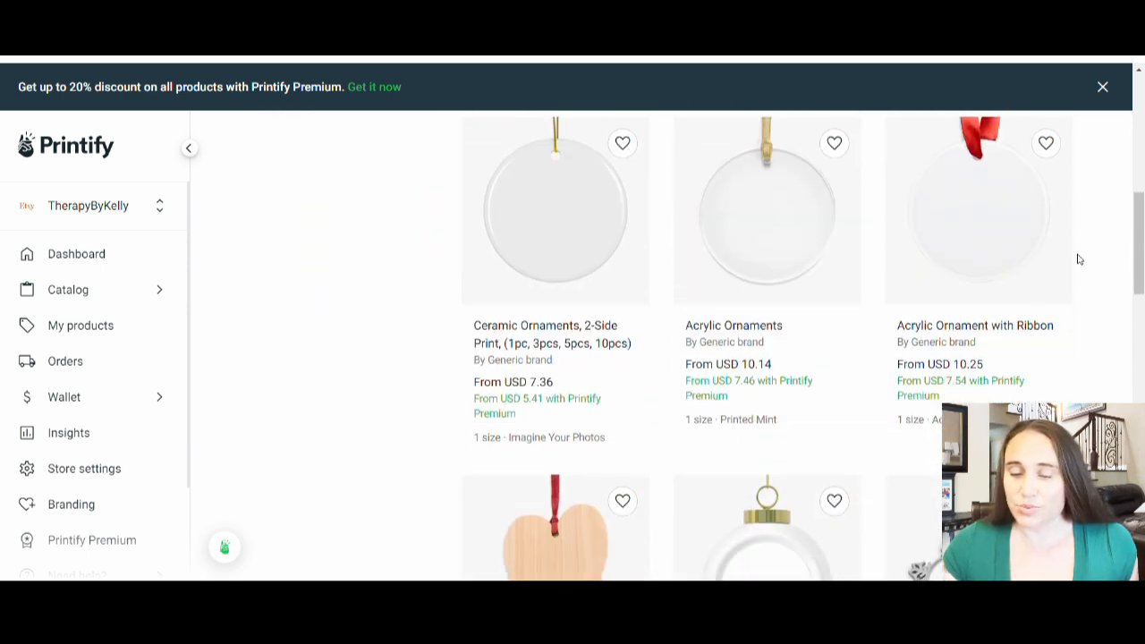
{"action": "scroll", "coordinate": [1078, 259], "scroll_direction": "down", "scroll_amount": 4}
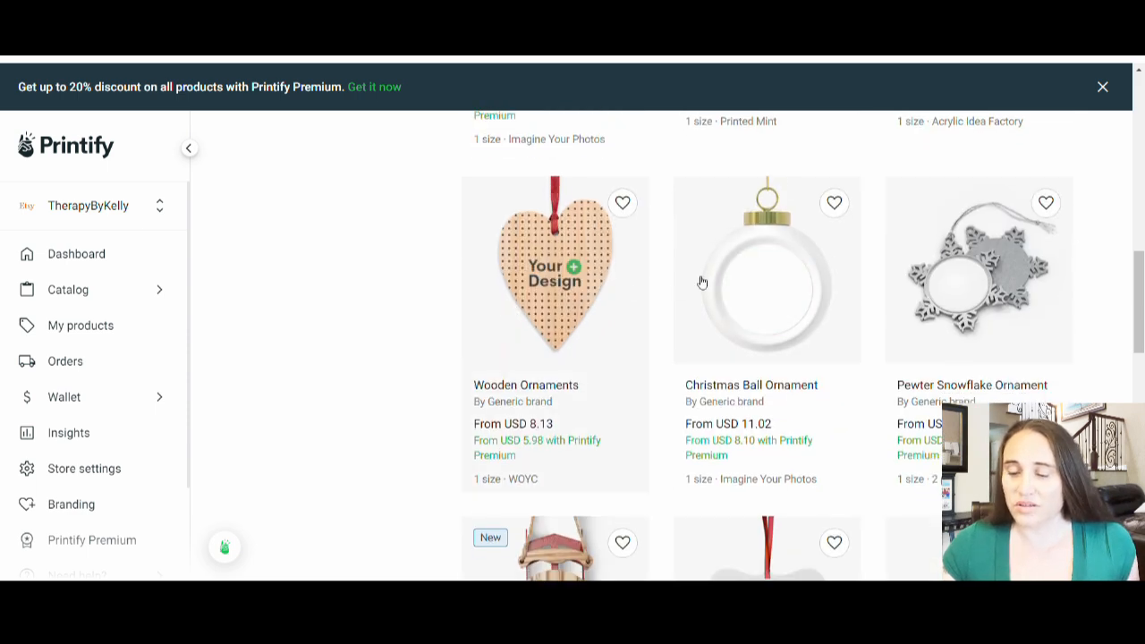
{"action": "scroll", "coordinate": [933, 259], "scroll_direction": "down", "scroll_amount": 3}
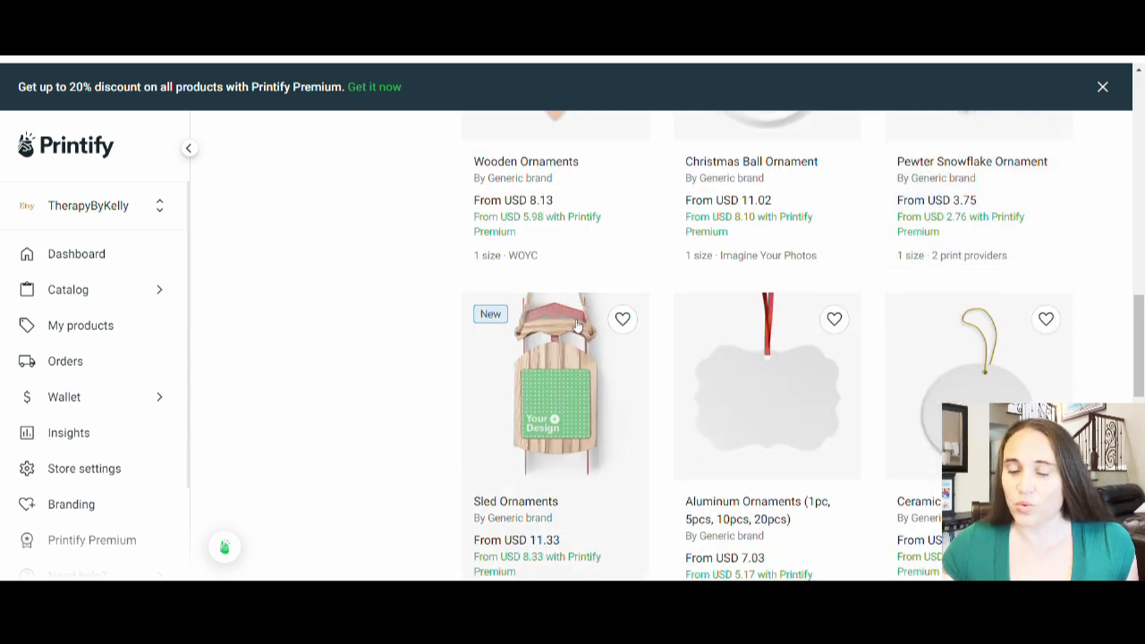
{"action": "scroll", "coordinate": [716, 310], "scroll_direction": "down", "scroll_amount": 2}
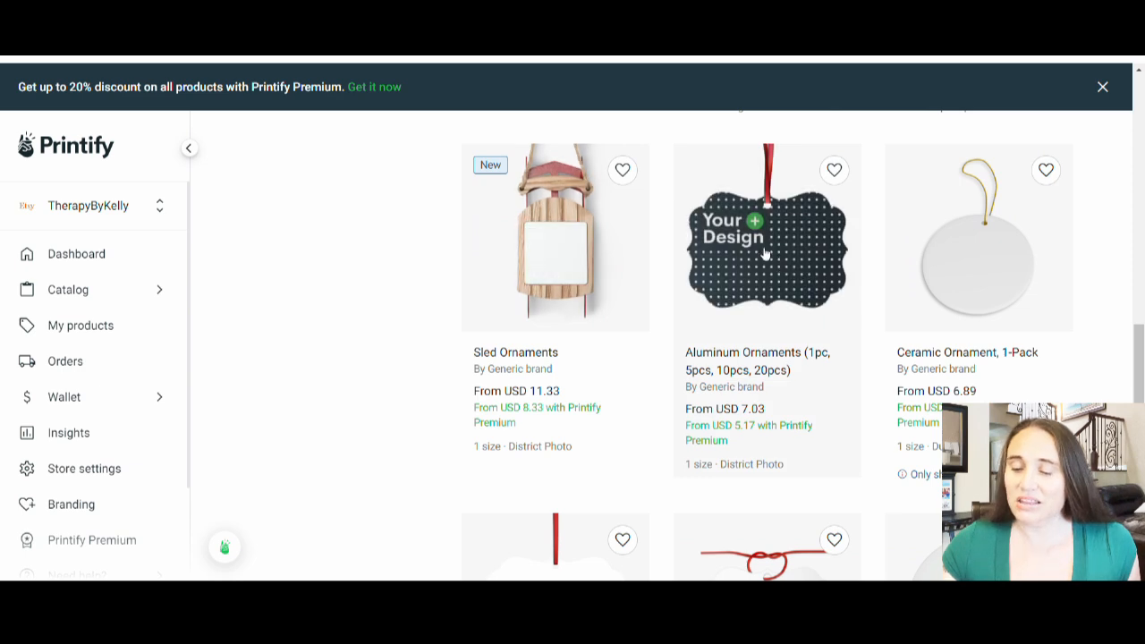
{"action": "scroll", "coordinate": [879, 252], "scroll_direction": "down", "scroll_amount": 1}
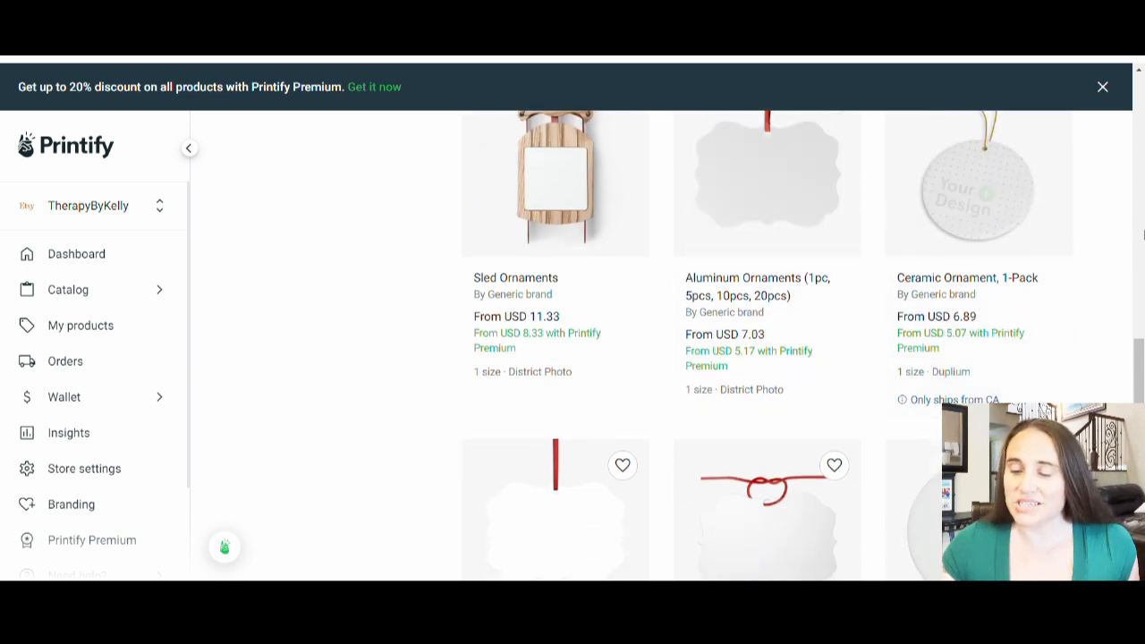
{"action": "scroll", "coordinate": [921, 348], "scroll_direction": "down", "scroll_amount": 1}
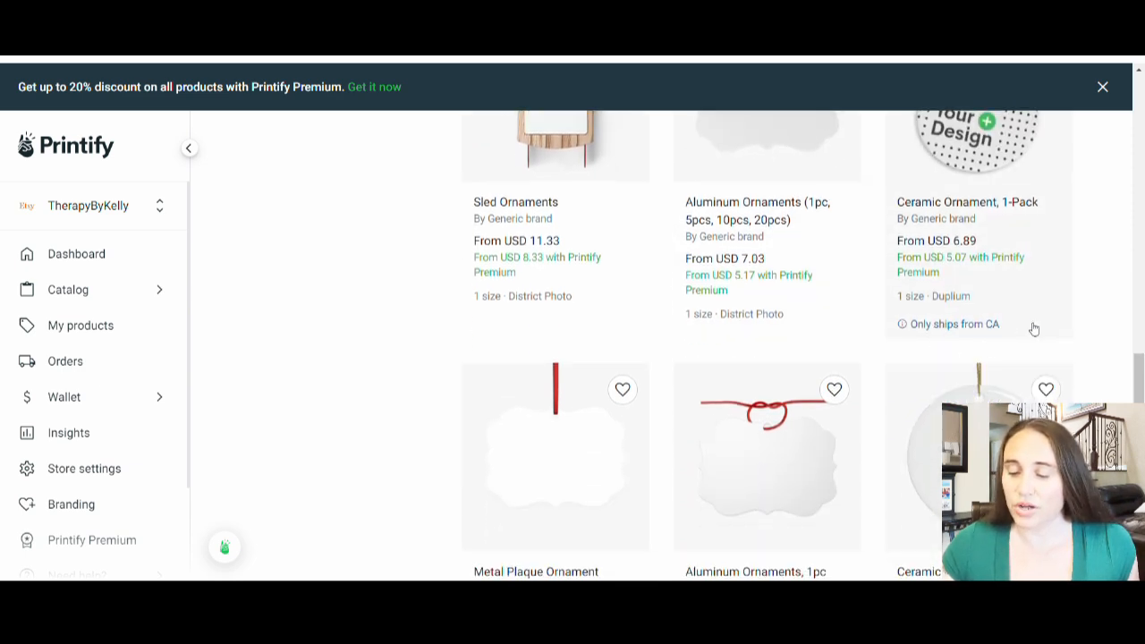
{"action": "scroll", "coordinate": [984, 268], "scroll_direction": "down", "scroll_amount": 1}
{"action": "scroll", "coordinate": [1003, 248], "scroll_direction": "down", "scroll_amount": 3}
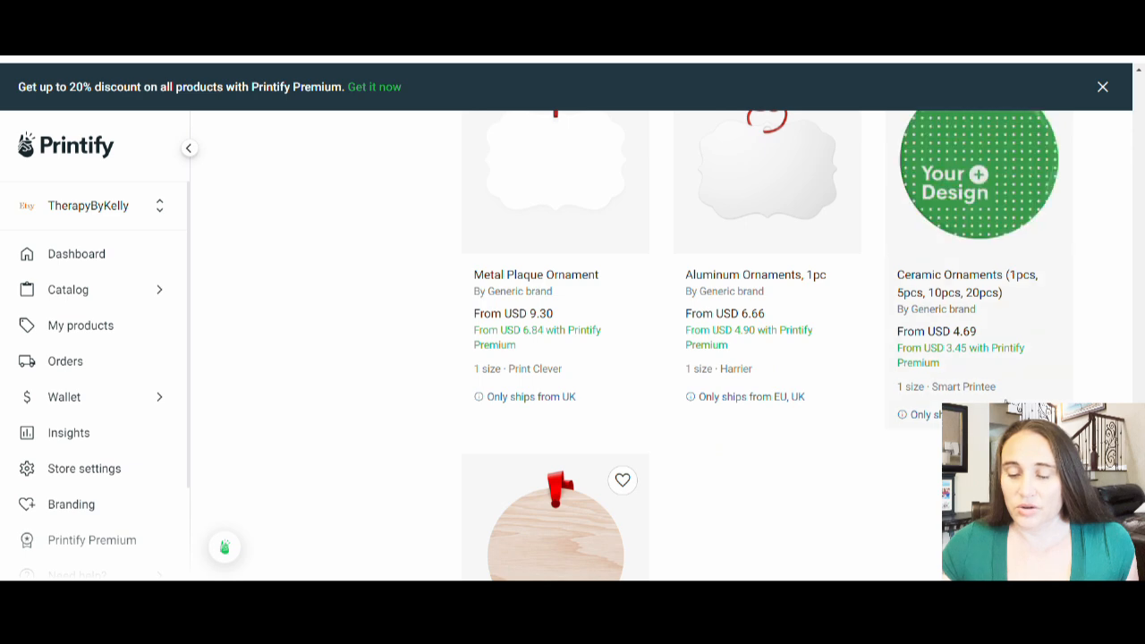
Step: Compare the Ceramic Ornament, 4 Shapes with the Ceramic Ornaments, 2-Side Print and the glass, metal and acrylic alternatives
{"action": "scroll", "coordinate": [590, 447], "scroll_direction": "down", "scroll_amount": 3}
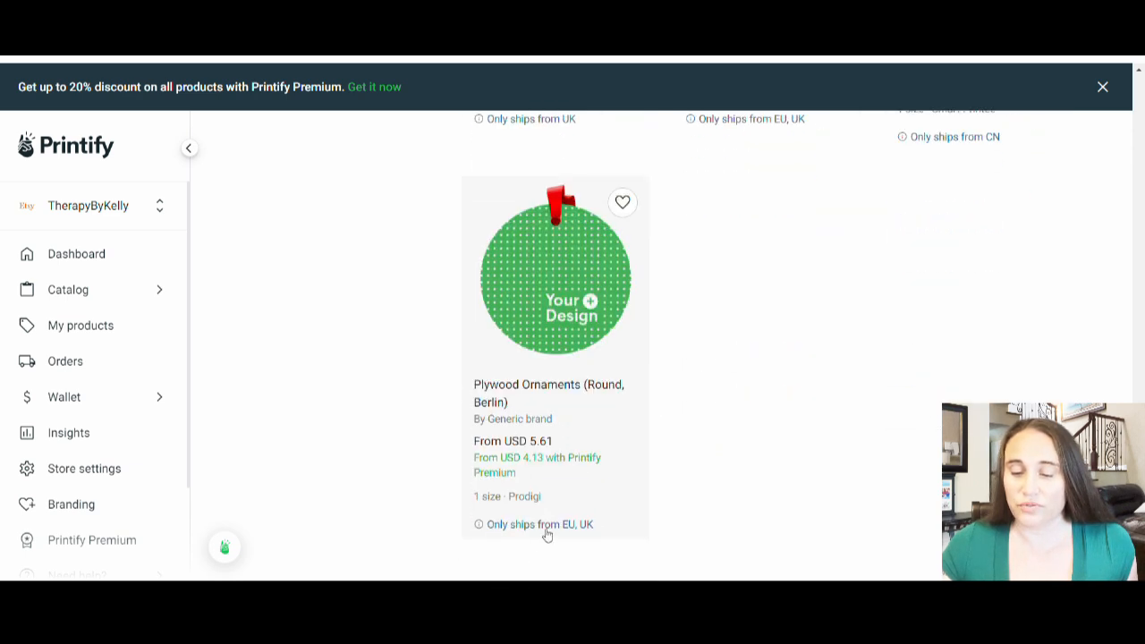
{"action": "scroll", "coordinate": [805, 510], "scroll_direction": "up", "scroll_amount": 3}
{"action": "scroll", "coordinate": [838, 510], "scroll_direction": "up", "scroll_amount": 10}
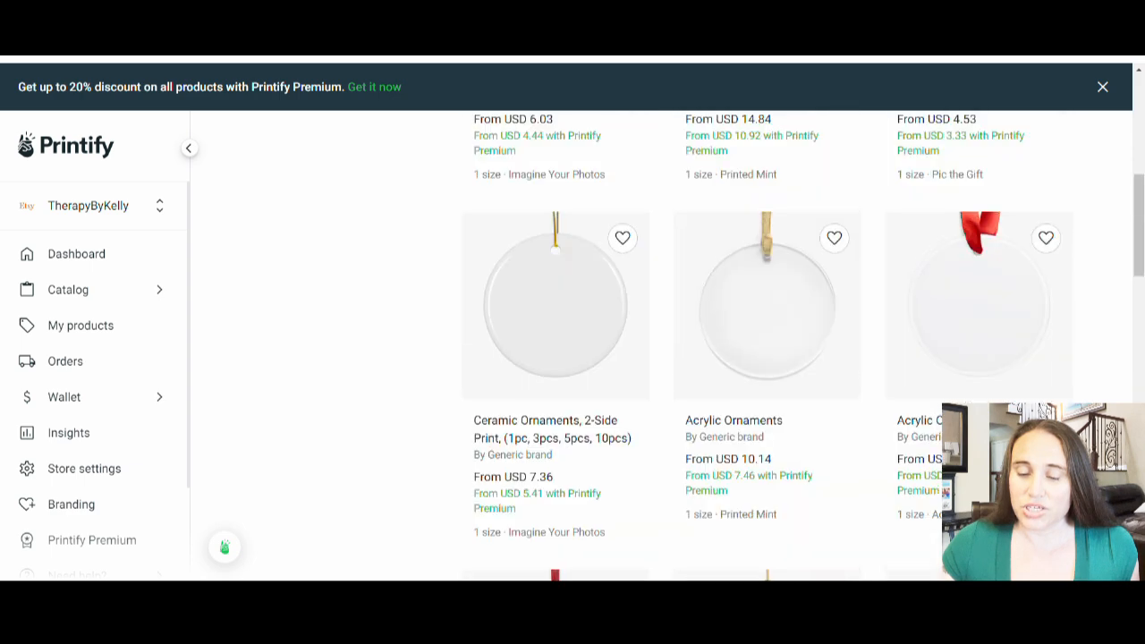
{"action": "scroll", "coordinate": [456, 377], "scroll_direction": "down", "scroll_amount": 3}
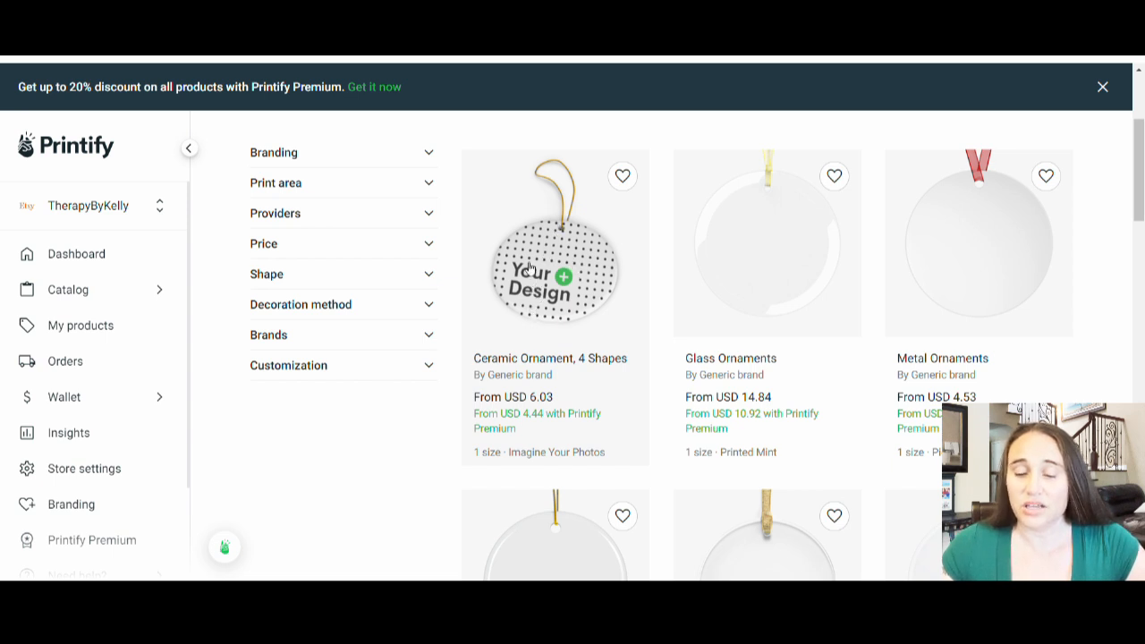
{"action": "scroll", "coordinate": [550, 220], "scroll_direction": "down", "scroll_amount": 1}
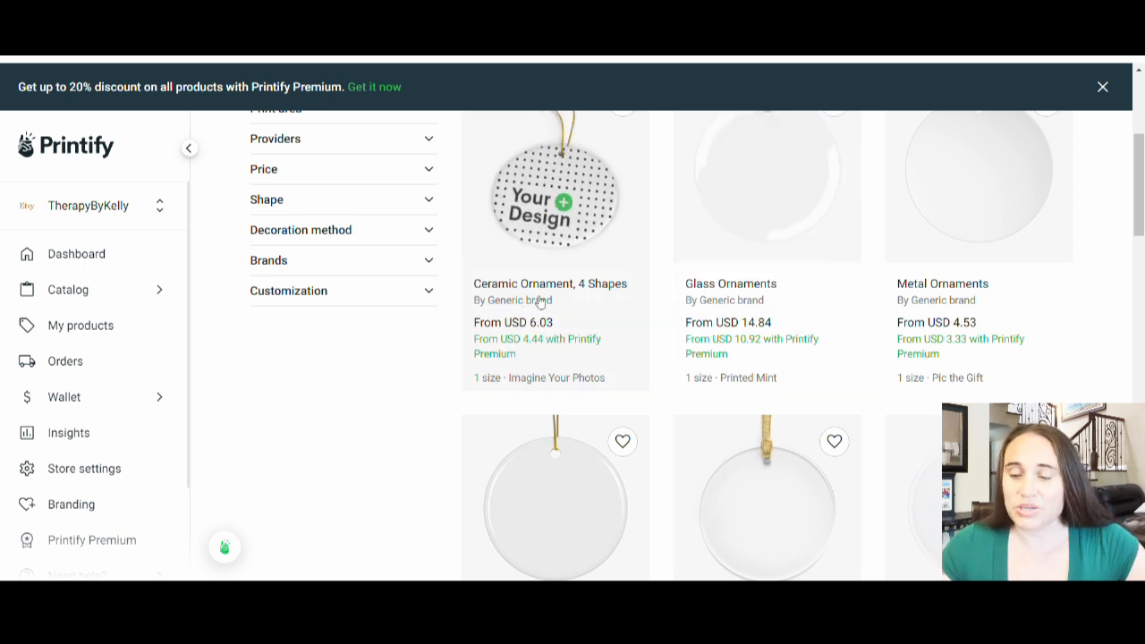
{"action": "scroll", "coordinate": [1010, 263], "scroll_direction": "up", "scroll_amount": 1}
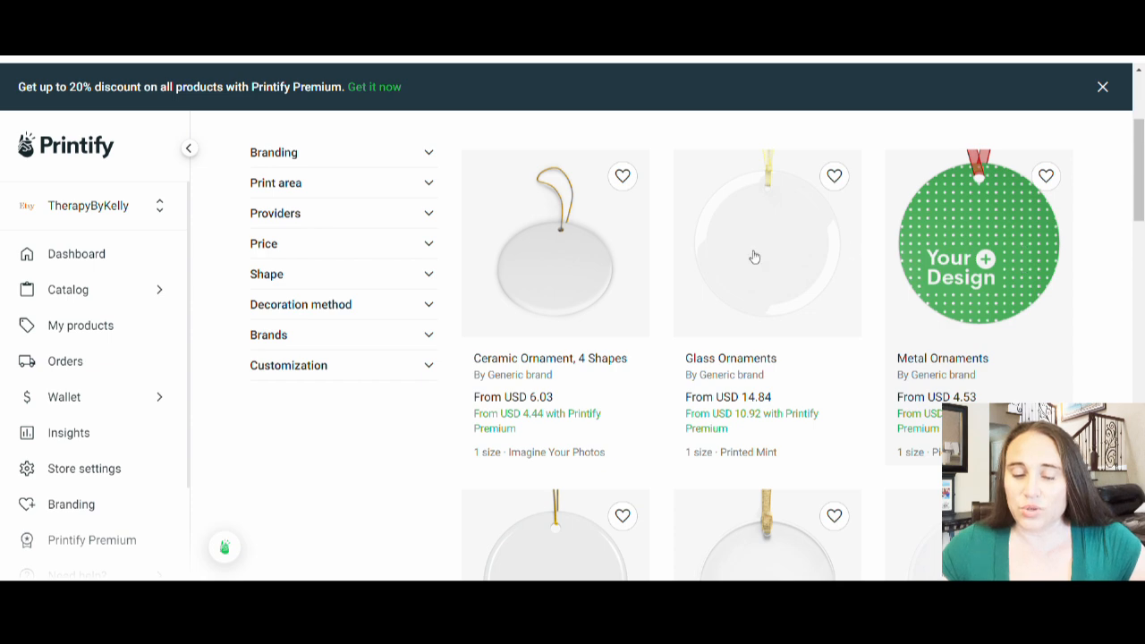
{"action": "scroll", "coordinate": [547, 251], "scroll_direction": "down", "scroll_amount": 2}
{"action": "scroll", "coordinate": [551, 268], "scroll_direction": "down", "scroll_amount": 3}
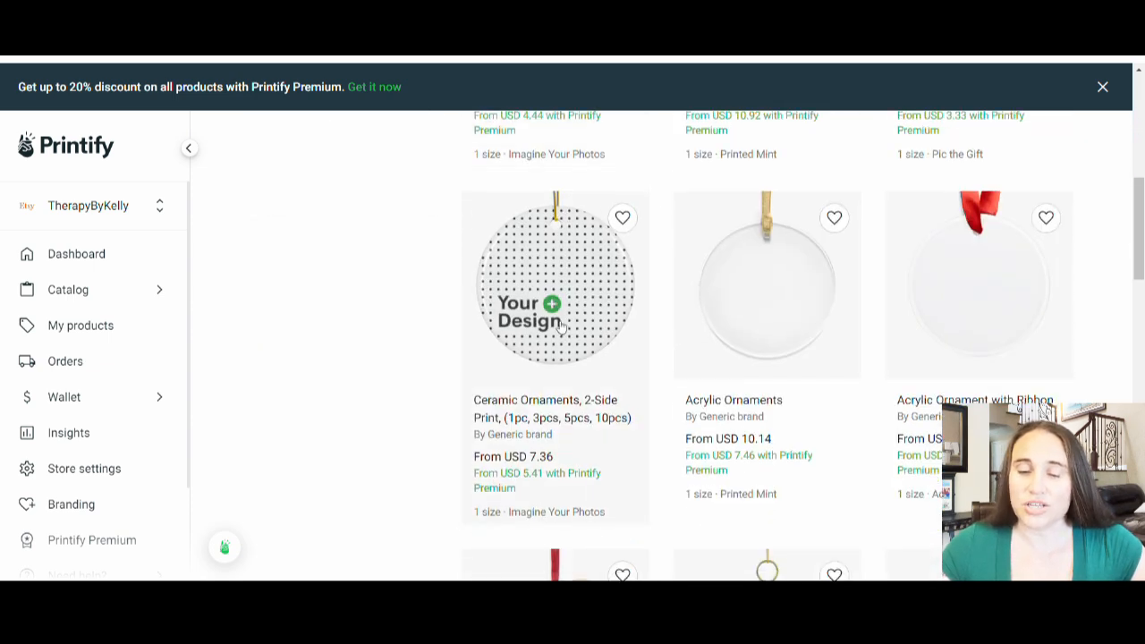
{"action": "scroll", "coordinate": [560, 327], "scroll_direction": "up", "scroll_amount": 2}
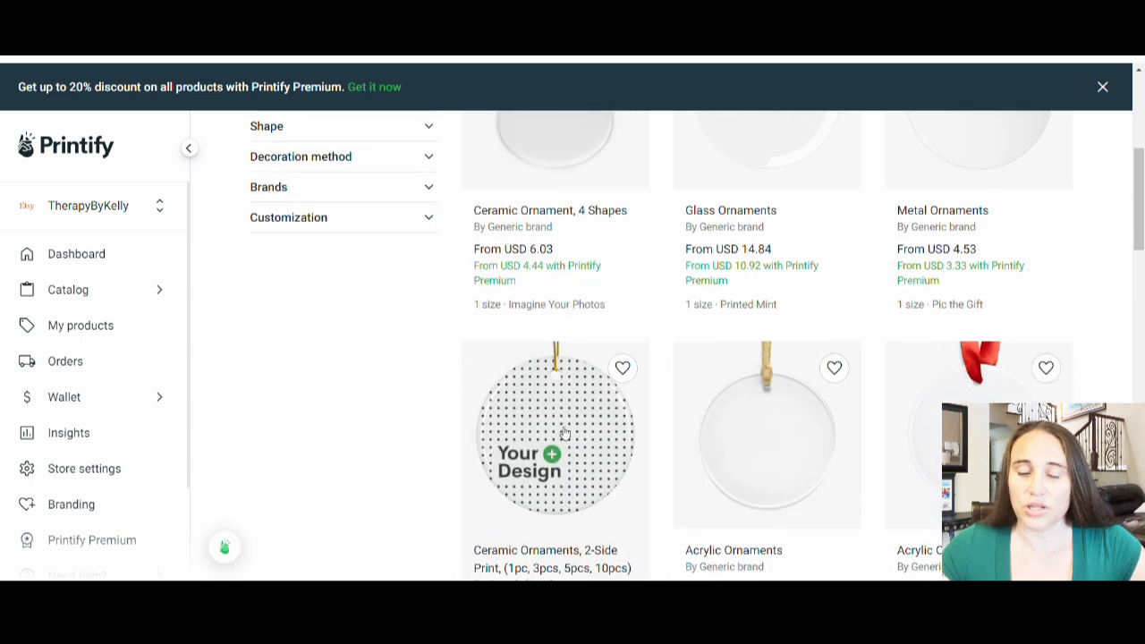
{"action": "scroll", "coordinate": [565, 405], "scroll_direction": "up", "scroll_amount": 2}
{"action": "scroll", "coordinate": [534, 254], "scroll_direction": "down", "scroll_amount": 4}
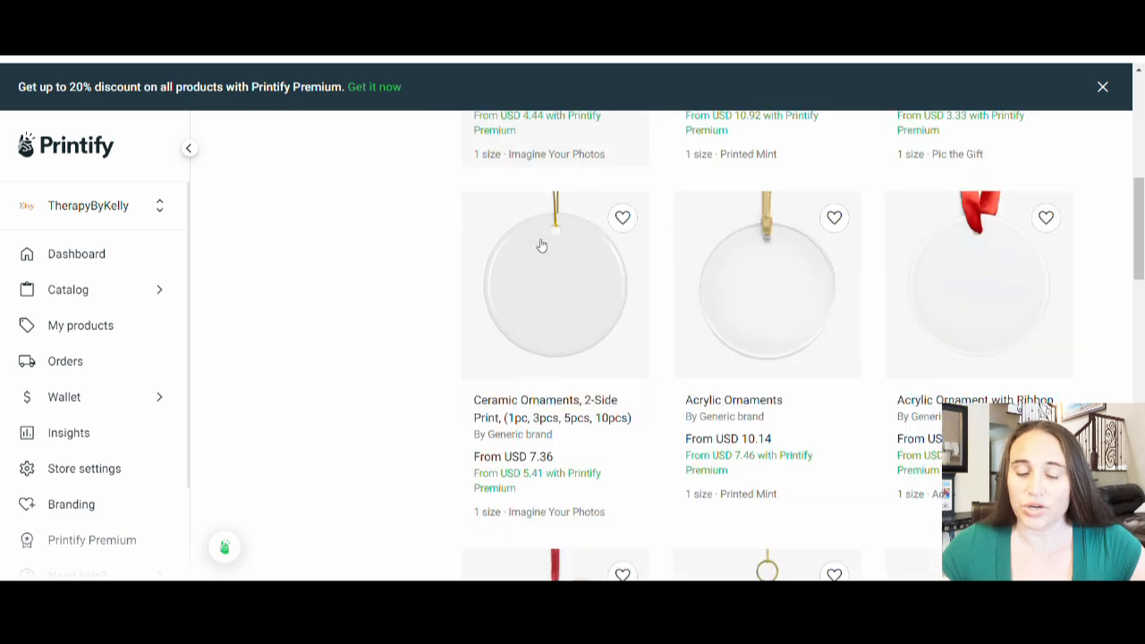
{"action": "scroll", "coordinate": [541, 277], "scroll_direction": "up", "scroll_amount": 2}
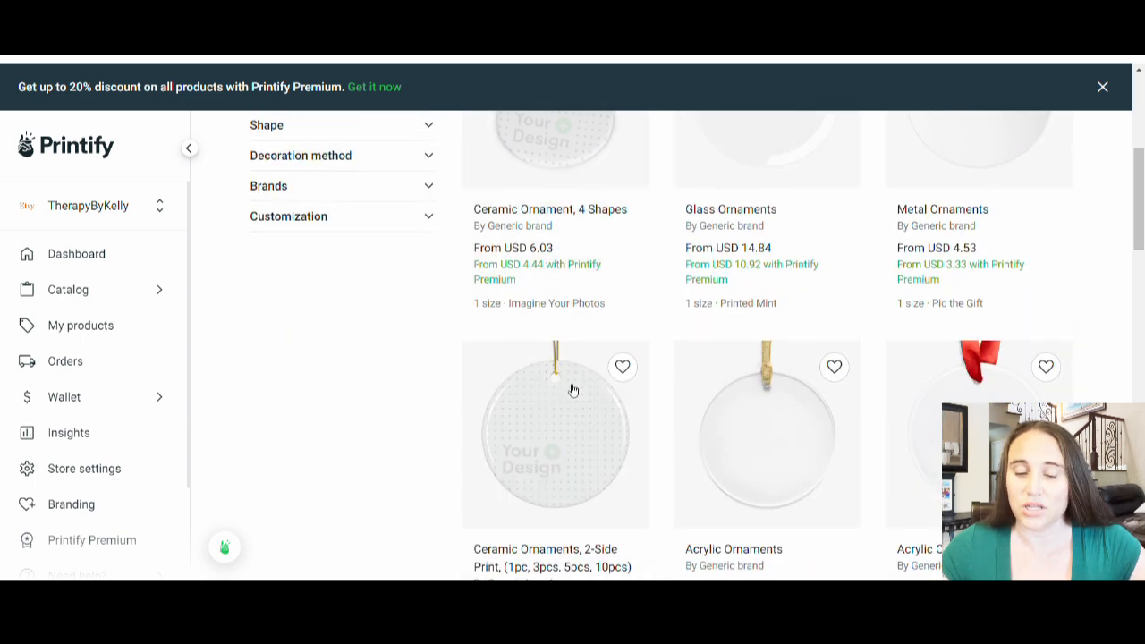
{"action": "scroll", "coordinate": [560, 331], "scroll_direction": "down", "scroll_amount": 4}
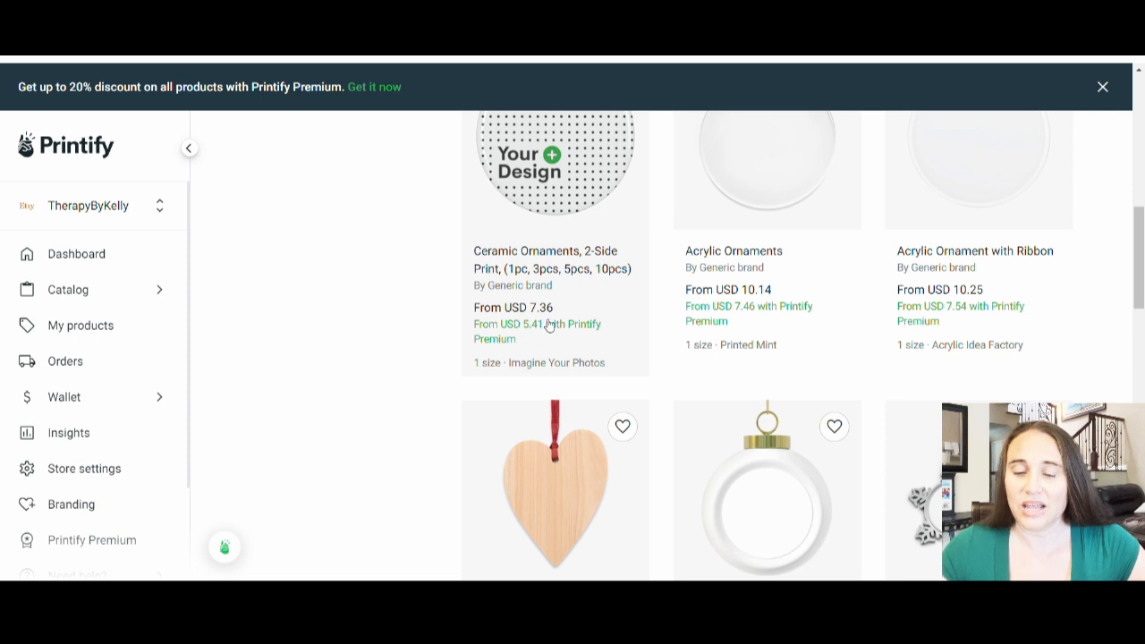
{"action": "scroll", "coordinate": [572, 296], "scroll_direction": "up", "scroll_amount": 2}
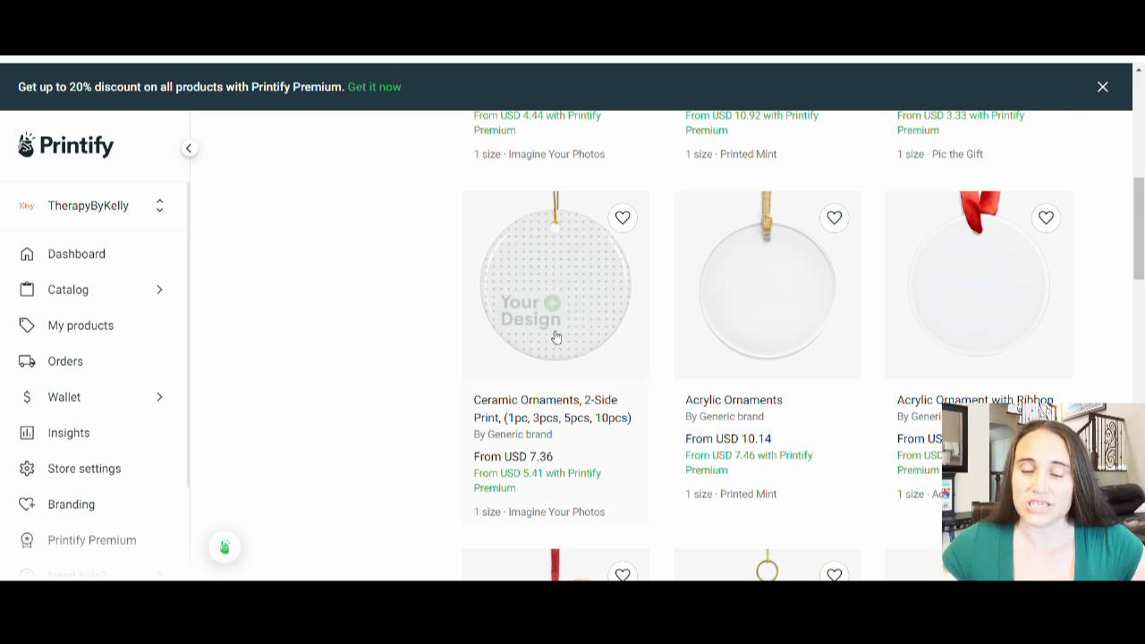
{"action": "scroll", "coordinate": [563, 320], "scroll_direction": "up", "scroll_amount": 2}
{"action": "scroll", "coordinate": [564, 320], "scroll_direction": "up", "scroll_amount": 1}
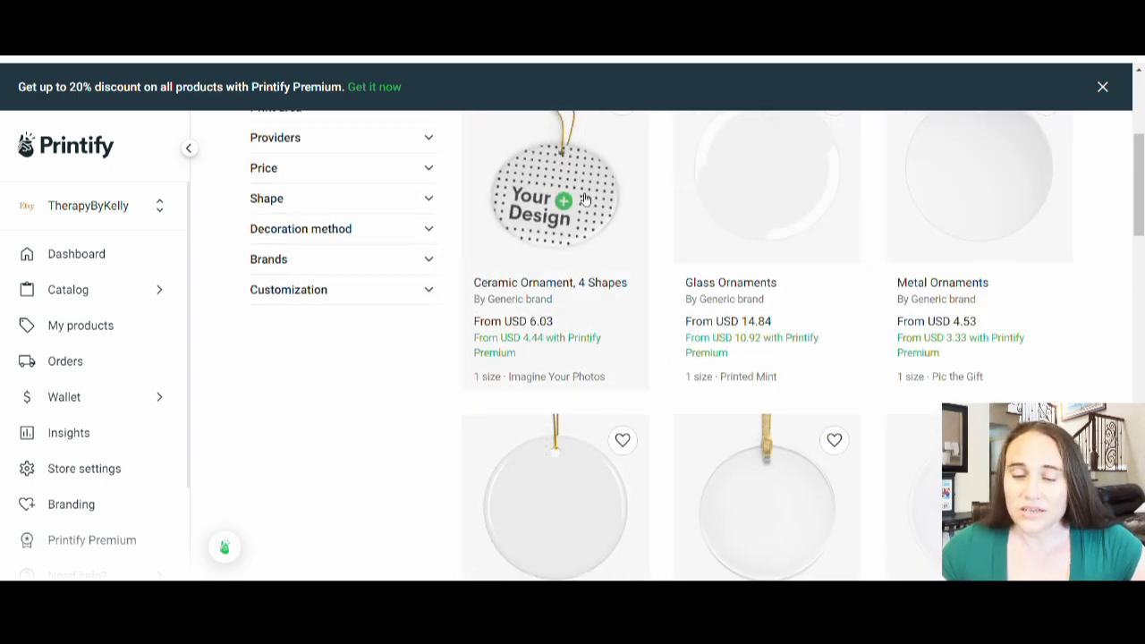
Step: Mark Ceramic Ornaments, 2-Side Print, (1pc, 3pcs, 5pcs, 10pcs) as a favorite and open its product page
{"action": "scroll", "coordinate": [586, 198], "scroll_direction": "down", "scroll_amount": 3}
{"action": "left_click", "coordinate": [624, 218]}
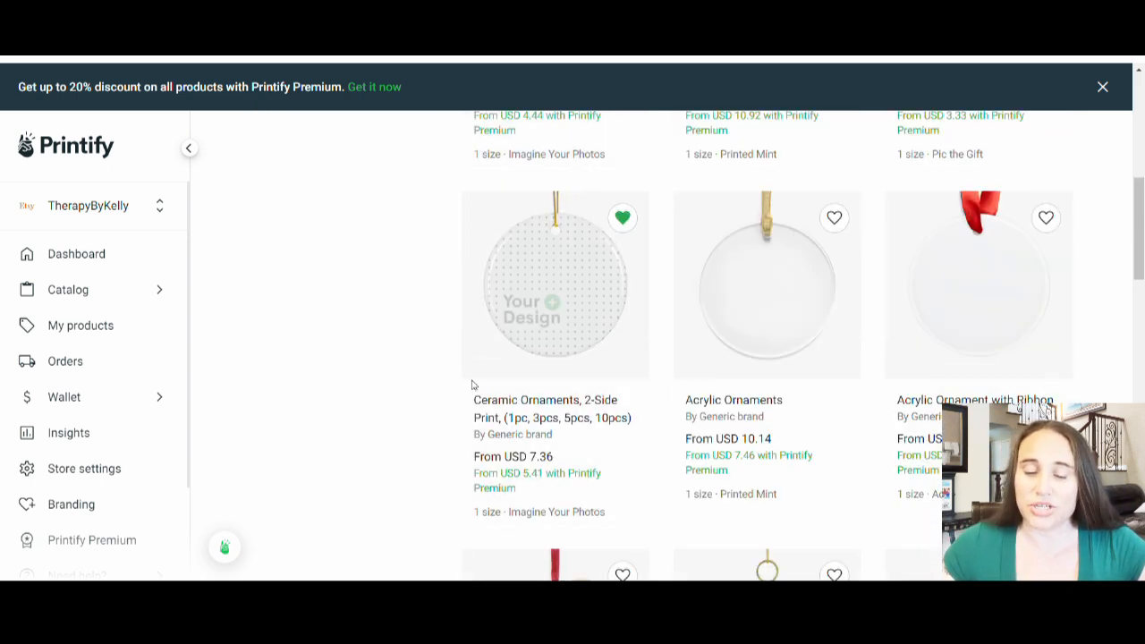
{"action": "left_click", "coordinate": [563, 283]}
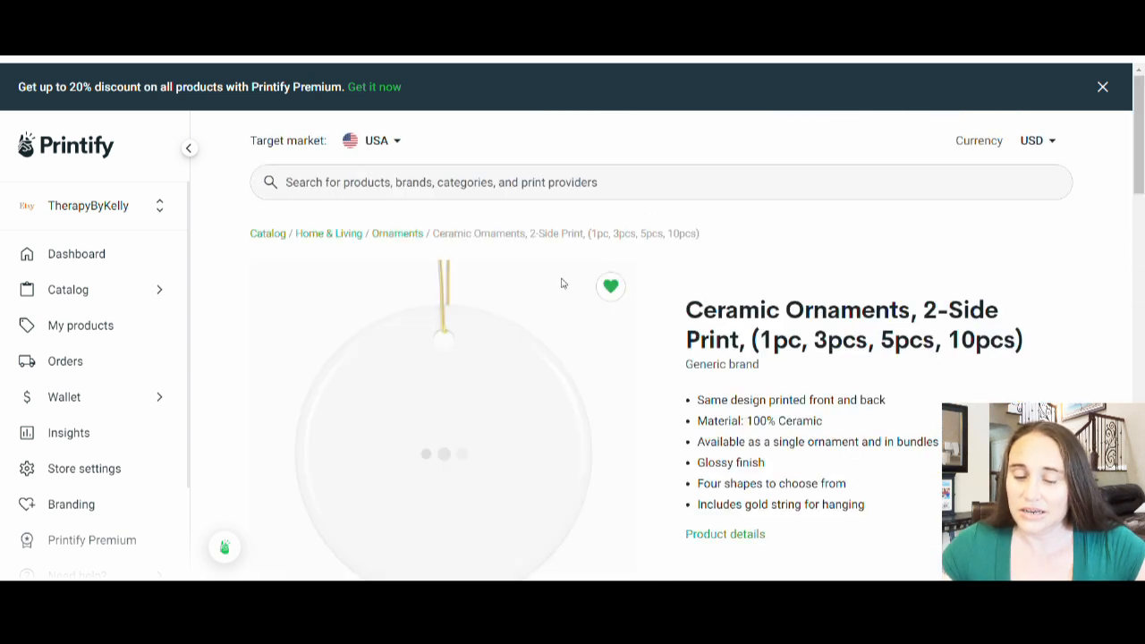
Step: View the product picture of the four ornament shapes, check the local USA provider and start designing with Imagine Your Photos
{"action": "scroll", "coordinate": [814, 220], "scroll_direction": "down", "scroll_amount": 5}
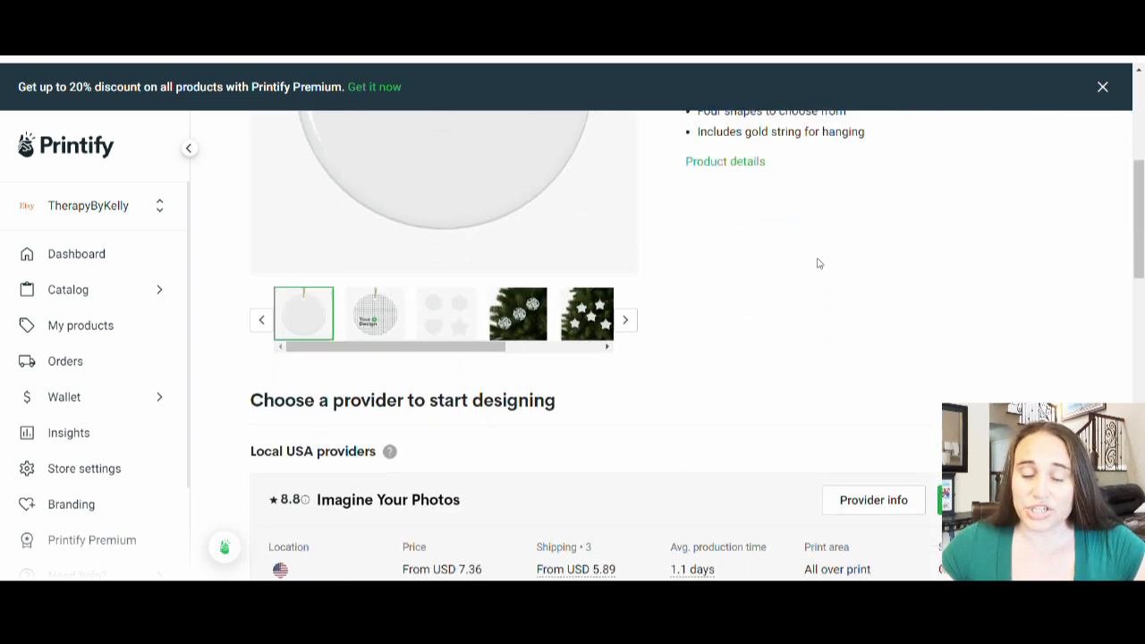
{"action": "left_click", "coordinate": [449, 327]}
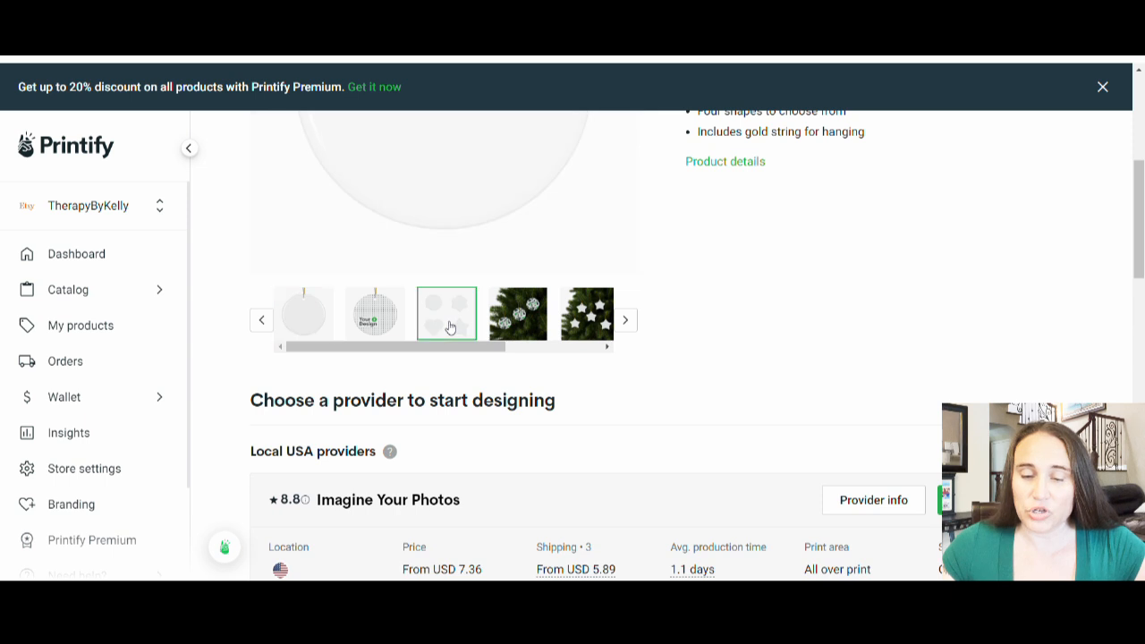
{"action": "scroll", "coordinate": [838, 366], "scroll_direction": "up", "scroll_amount": 3}
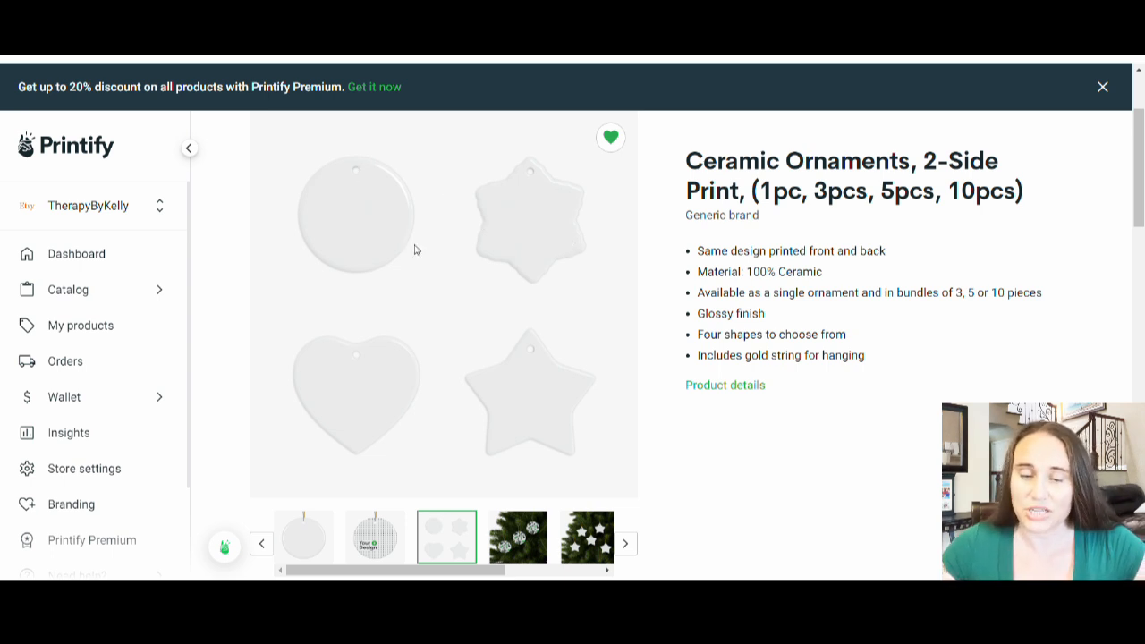
{"action": "scroll", "coordinate": [1021, 253], "scroll_direction": "down", "scroll_amount": 3}
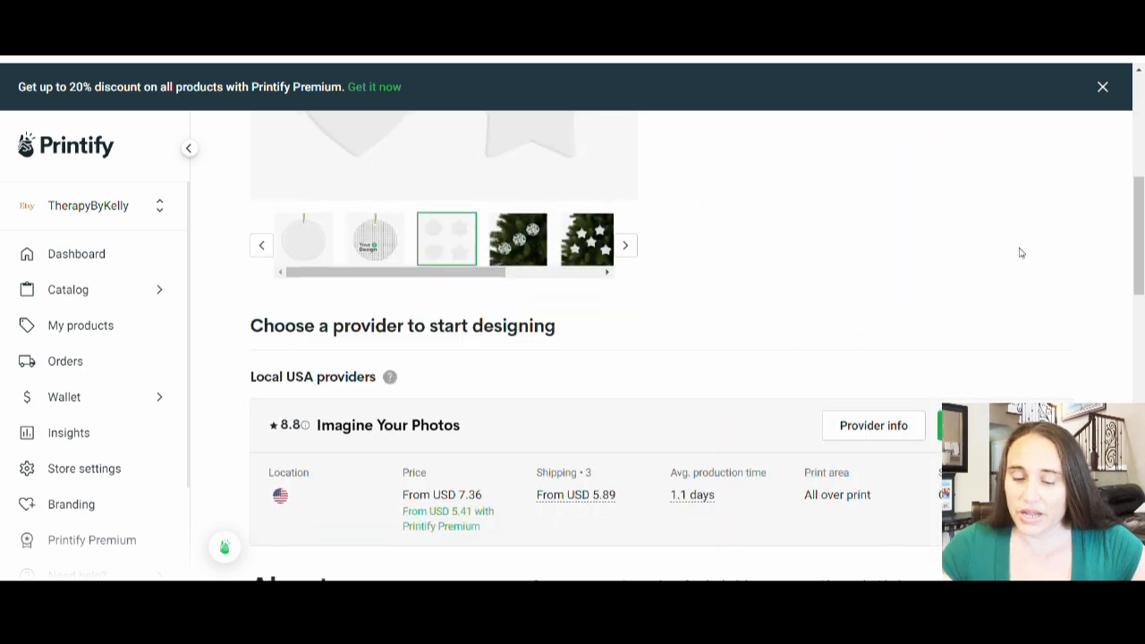
{"action": "scroll", "coordinate": [1082, 357], "scroll_direction": "down", "scroll_amount": 1}
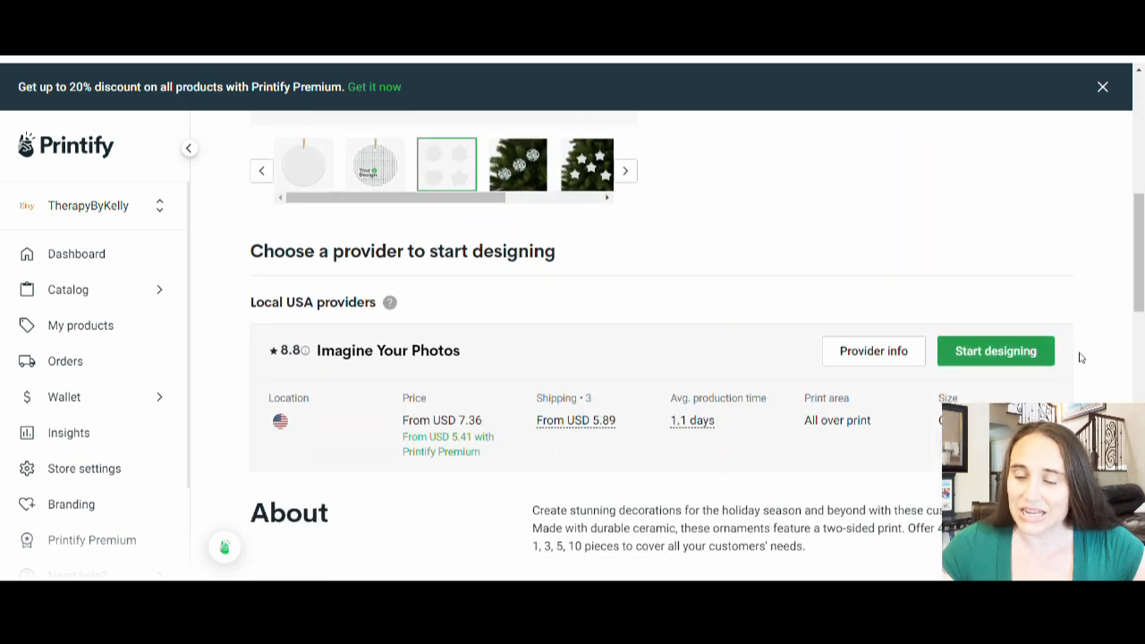
{"action": "left_click", "coordinate": [995, 358]}
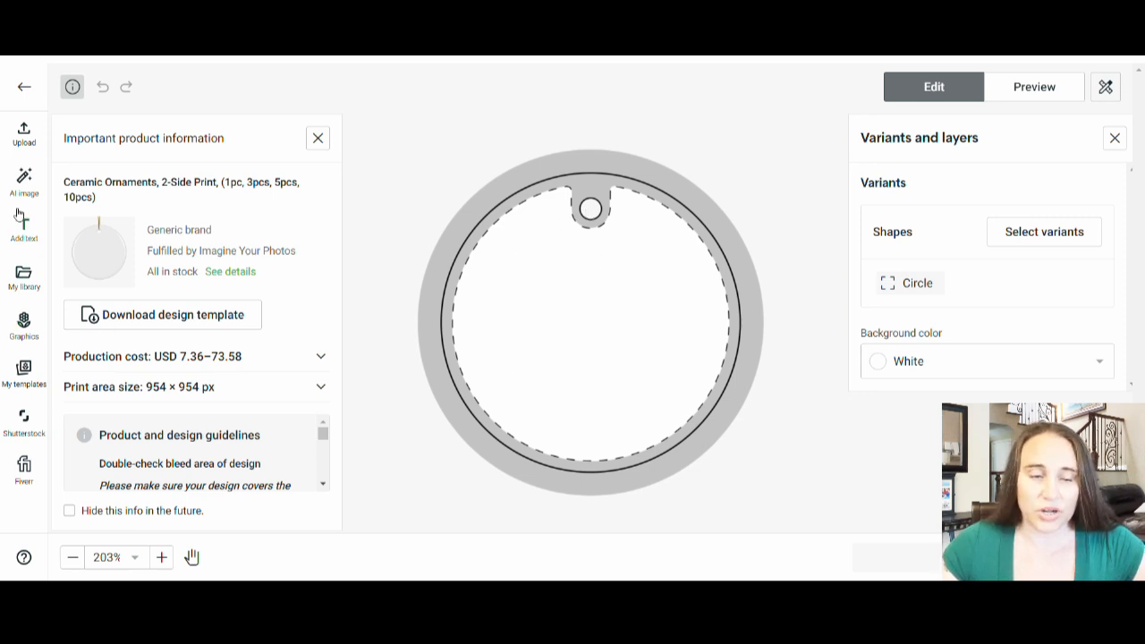
Step: Add the personalized "Mr. & Mrs." artwork to the circle ornament, shrink it to fit the dashed safe area and center it
{"action": "left_click", "coordinate": [23, 134]}
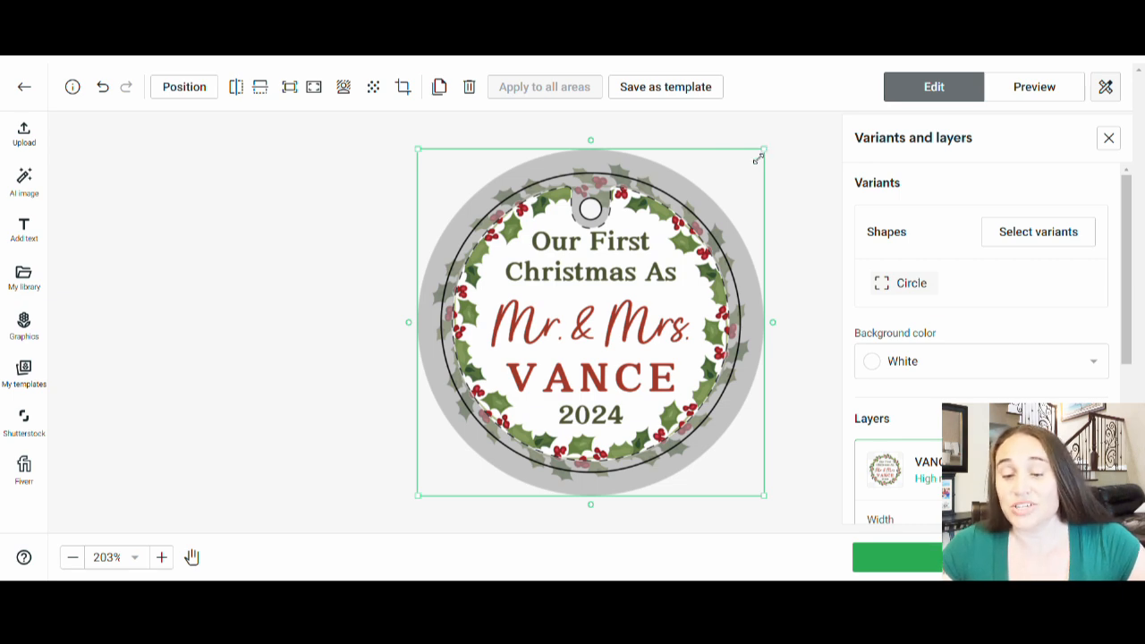
{"action": "left_click_drag", "start_coordinate": [758, 159], "coordinate": [722, 188]}
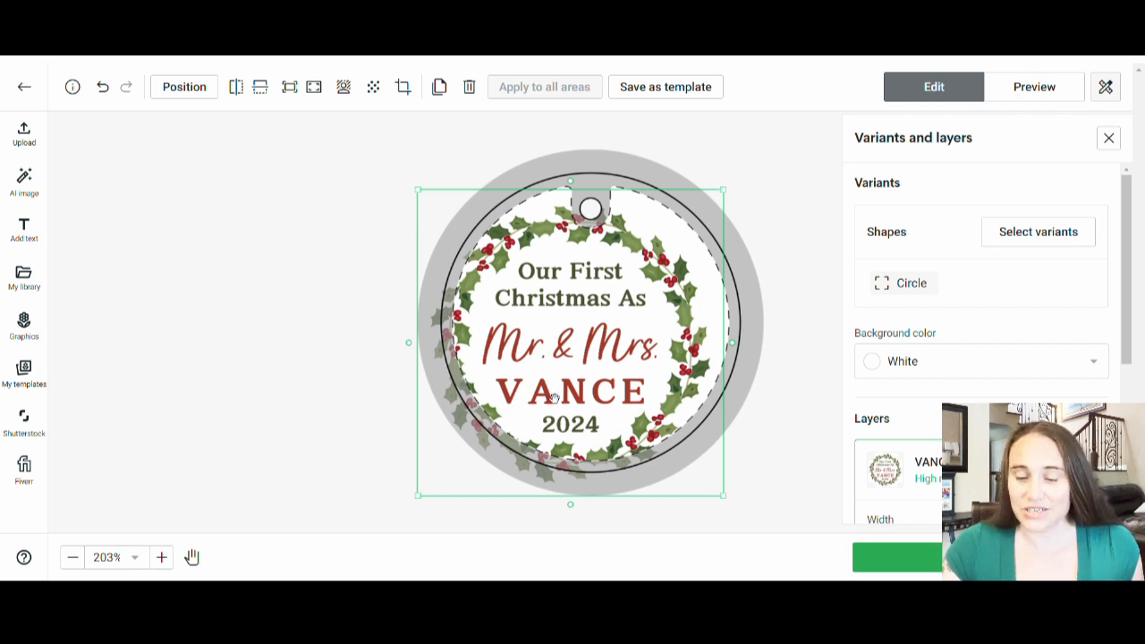
{"action": "left_click_drag", "start_coordinate": [557, 398], "coordinate": [582, 382]}
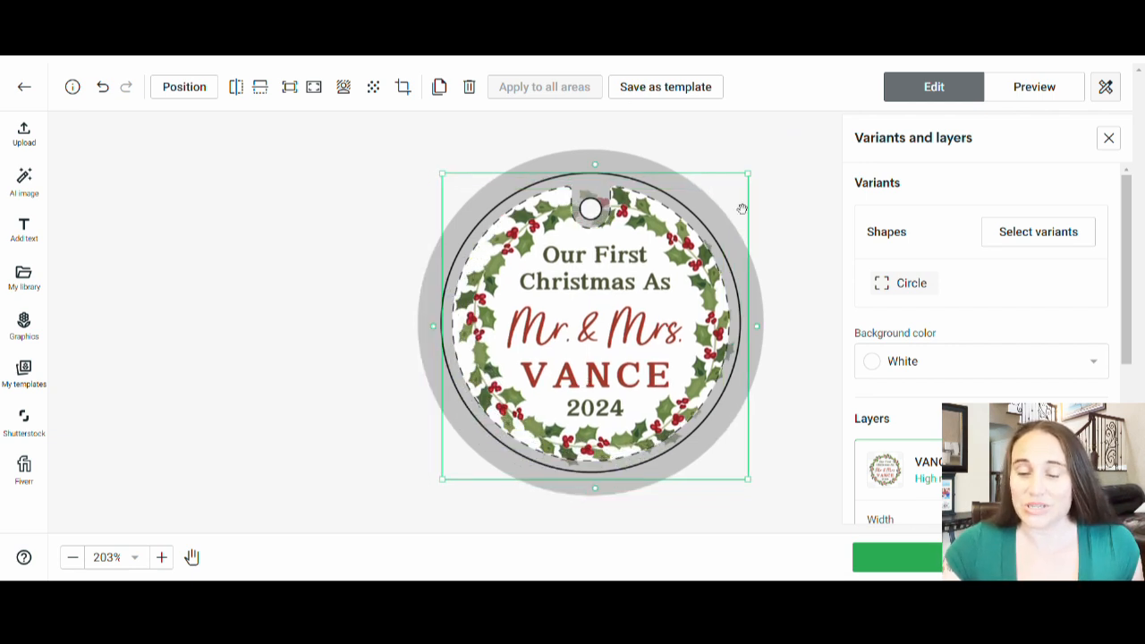
{"action": "left_click_drag", "start_coordinate": [750, 179], "coordinate": [713, 206]}
{"action": "left_click_drag", "start_coordinate": [658, 331], "coordinate": [666, 316]}
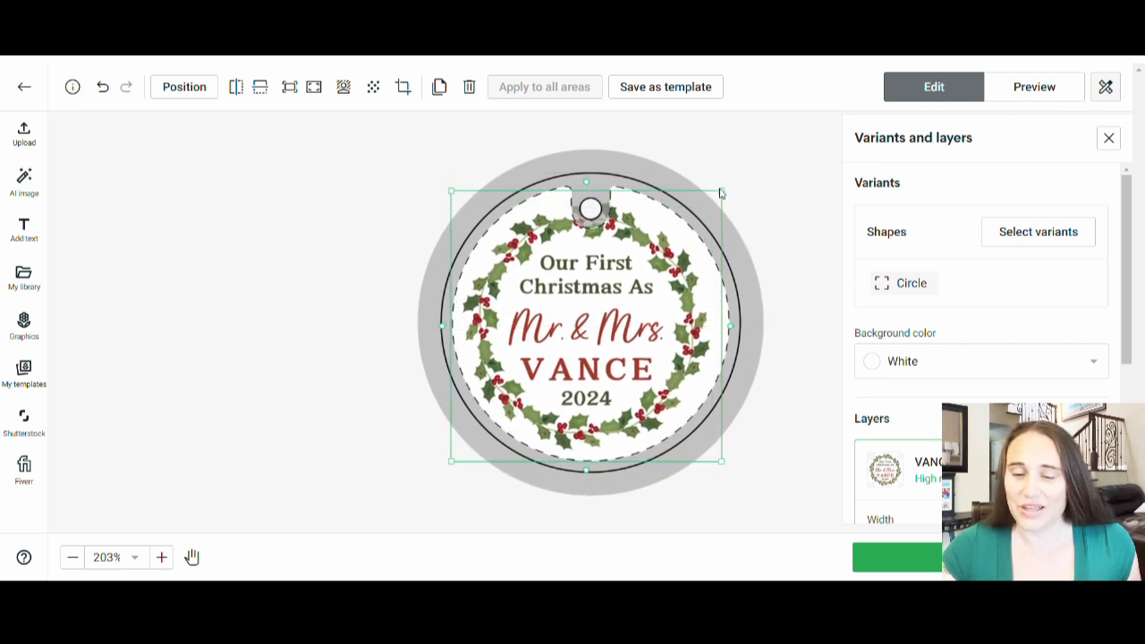
{"action": "left_click_drag", "start_coordinate": [721, 193], "coordinate": [746, 179]}
{"action": "left_click_drag", "start_coordinate": [592, 407], "coordinate": [595, 406]}
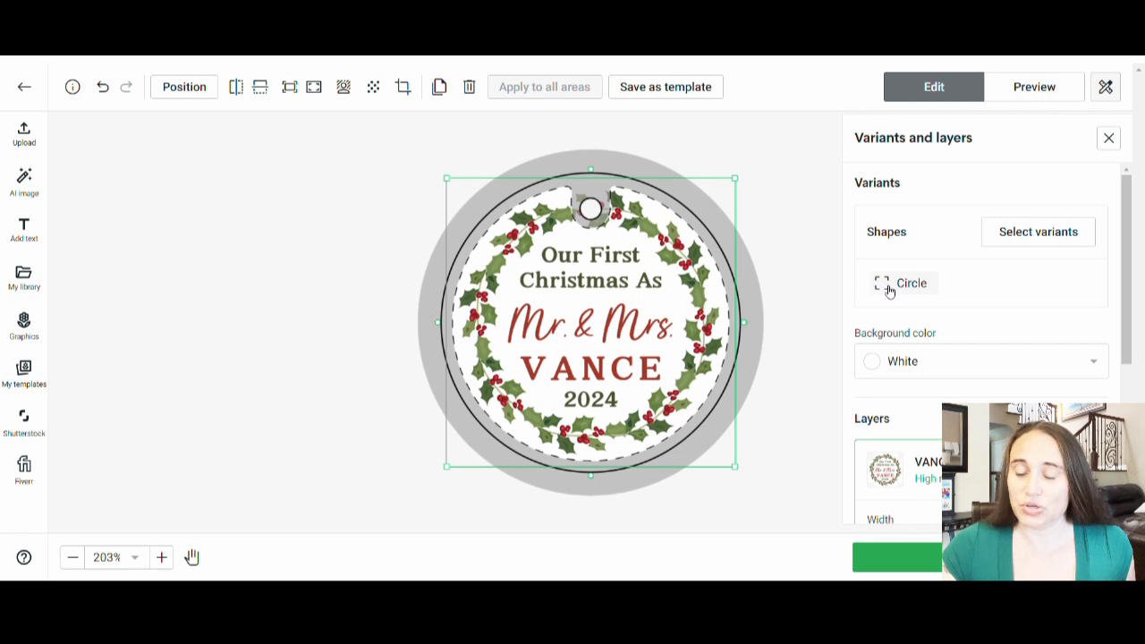
Step: Check the available shape variants and background color options for the ornament
{"action": "left_click", "coordinate": [1013, 240]}
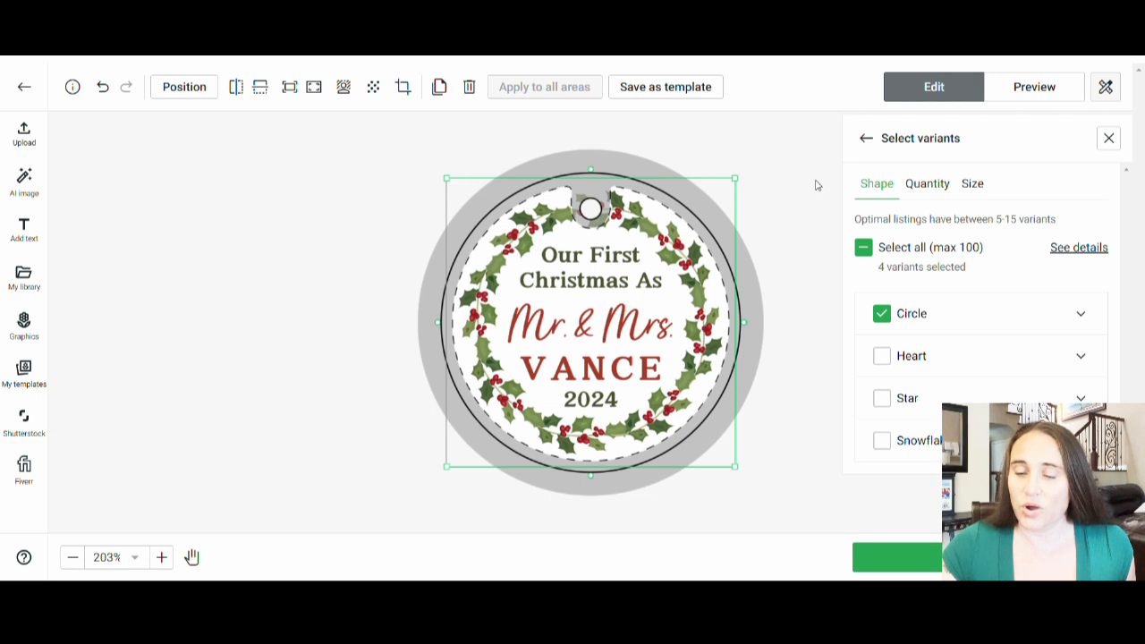
{"action": "left_click", "coordinate": [865, 138]}
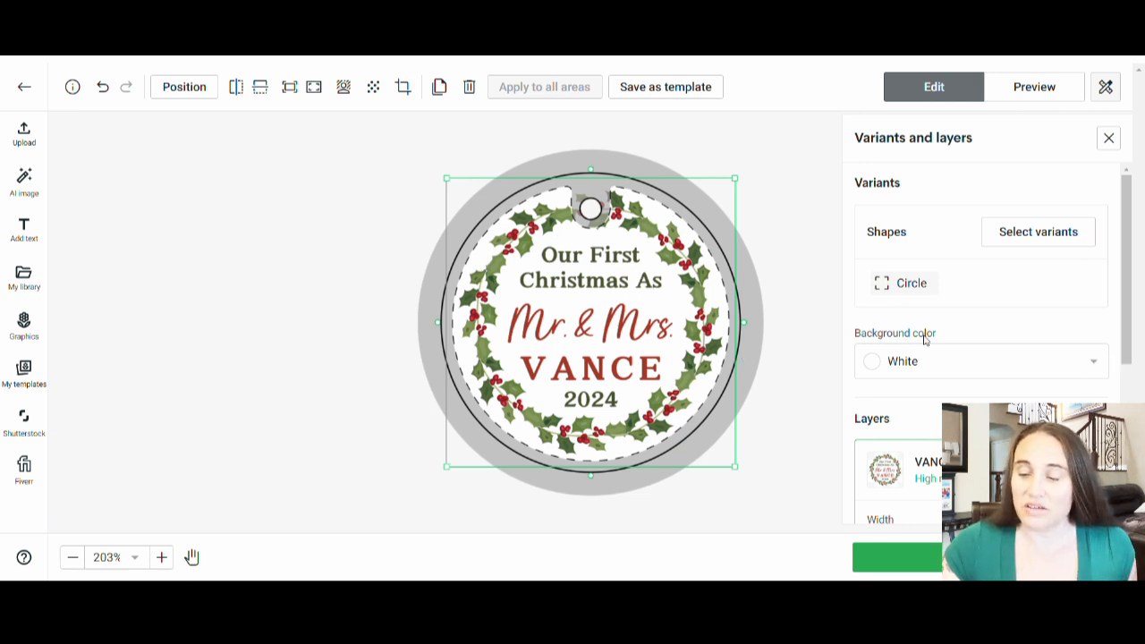
{"action": "left_click", "coordinate": [1103, 363]}
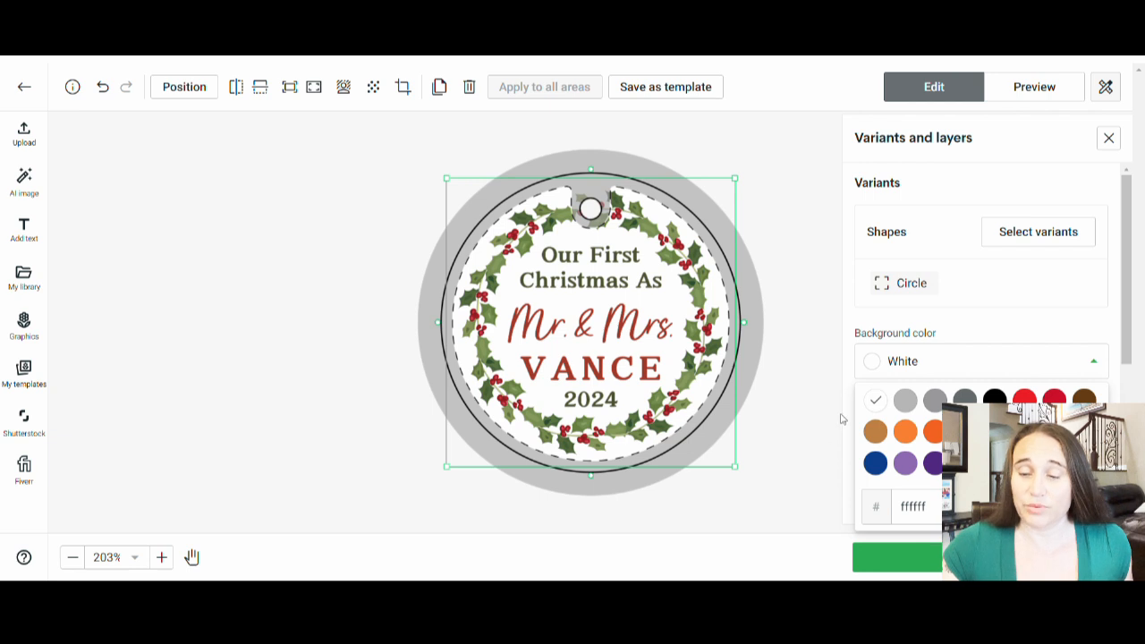
{"action": "left_click", "coordinate": [795, 143]}
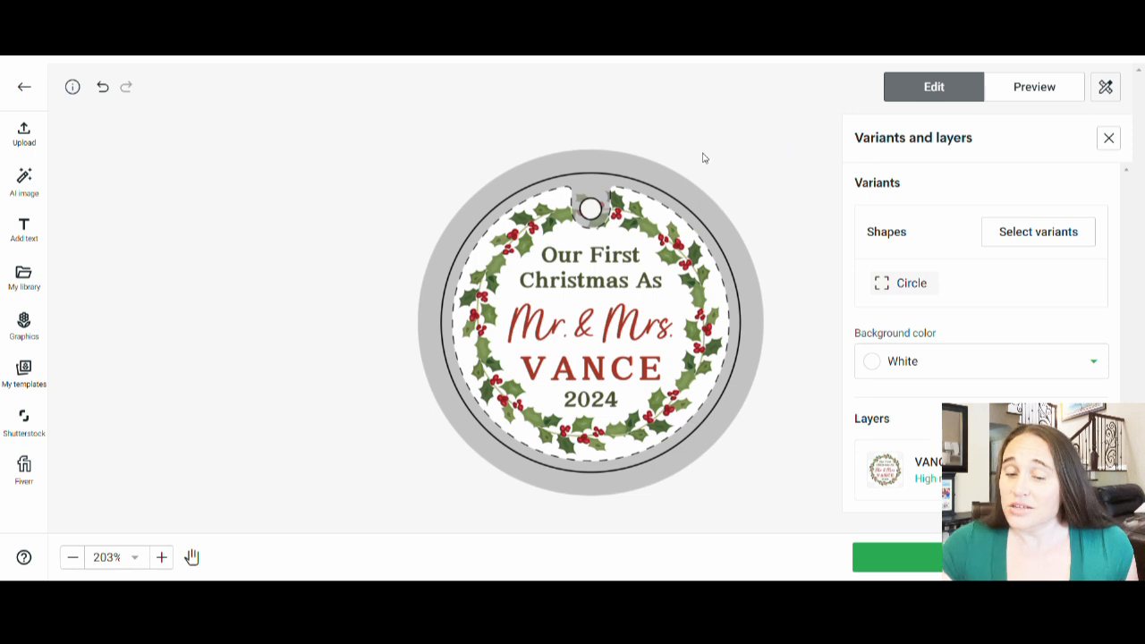
Step: Preview the ornament design, view its Context 1 mockup and continue to the product's listing page
{"action": "left_click", "coordinate": [1036, 96]}
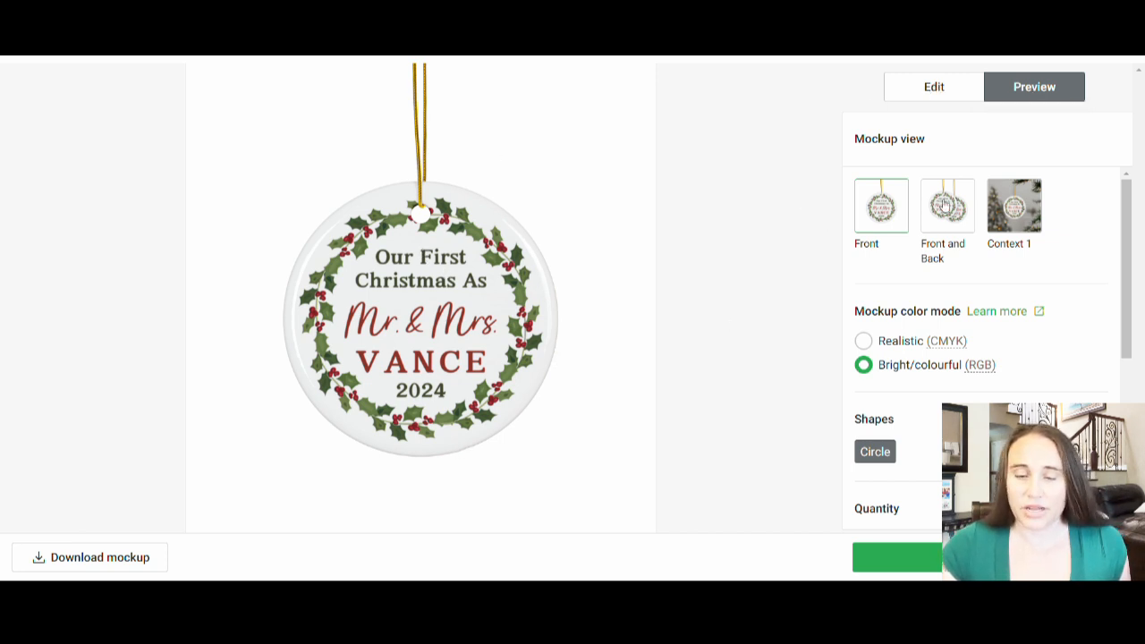
{"action": "left_click", "coordinate": [999, 211]}
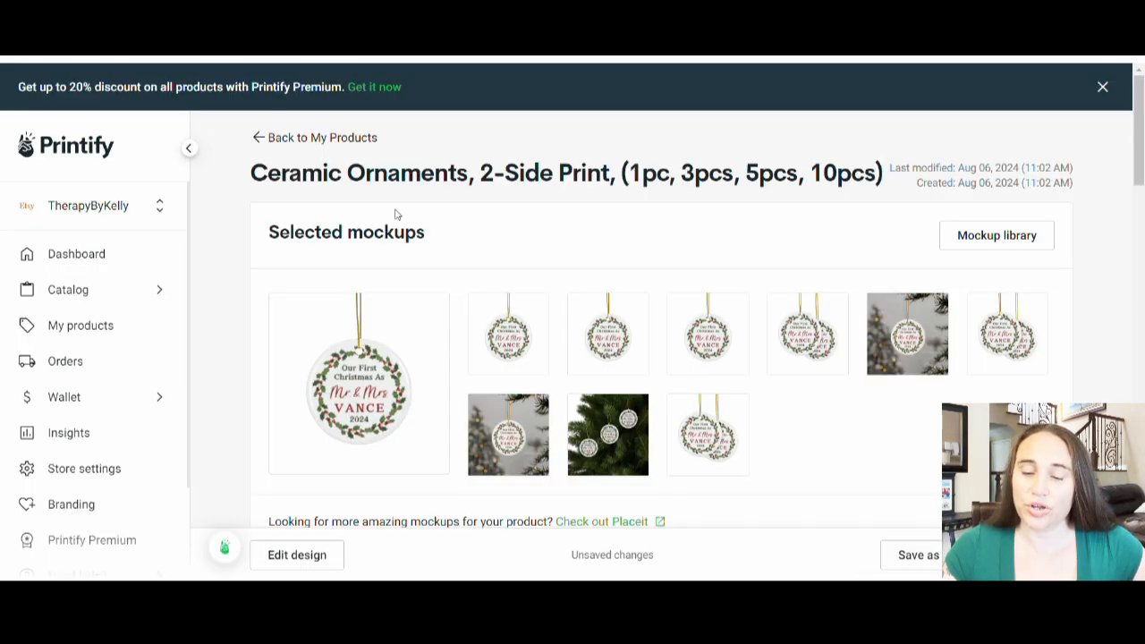
Step: Review the selected mockups and the product's title and description in the listing details
{"action": "scroll", "coordinate": [958, 316], "scroll_direction": "down", "scroll_amount": 1}
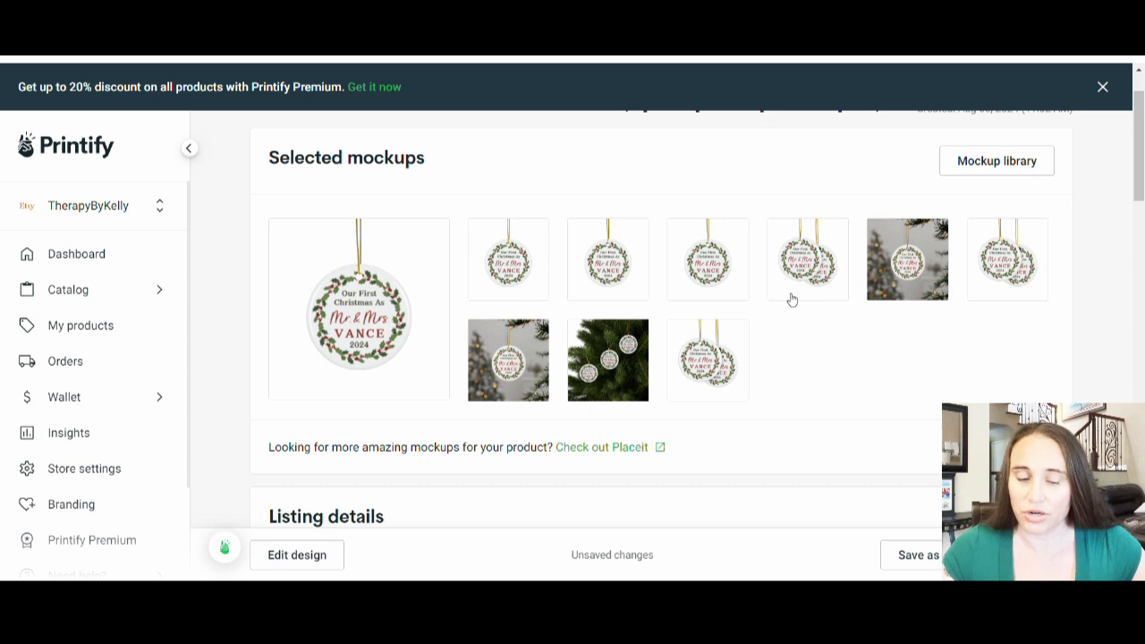
{"action": "scroll", "coordinate": [841, 258], "scroll_direction": "down", "scroll_amount": 1}
{"action": "scroll", "coordinate": [840, 258], "scroll_direction": "down", "scroll_amount": 5}
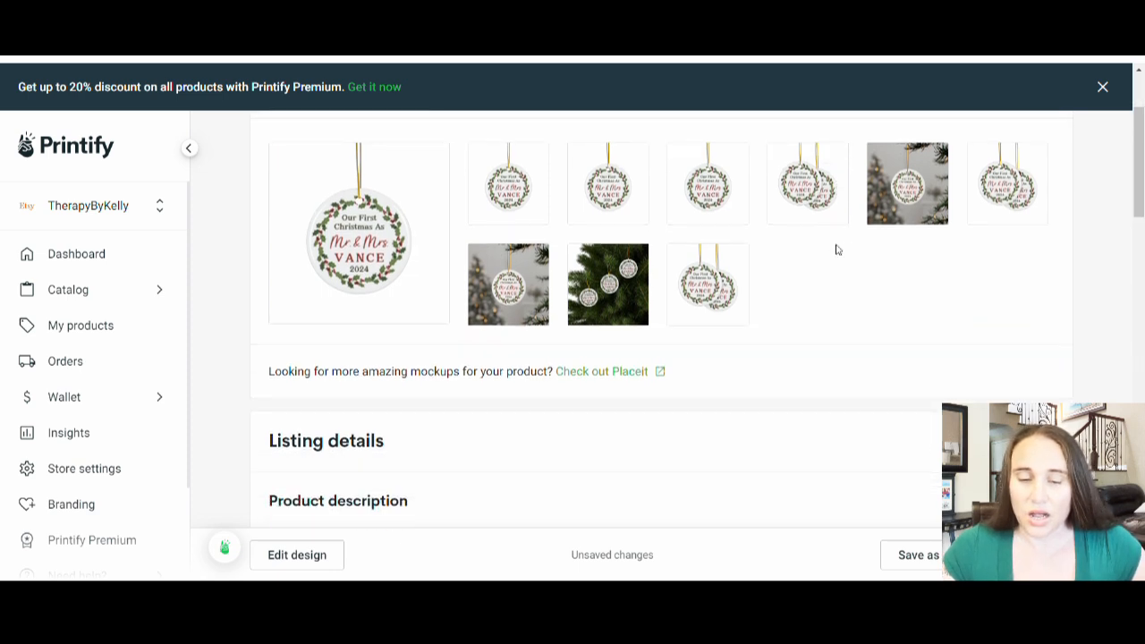
{"action": "scroll", "coordinate": [372, 247], "scroll_direction": "down", "scroll_amount": 1}
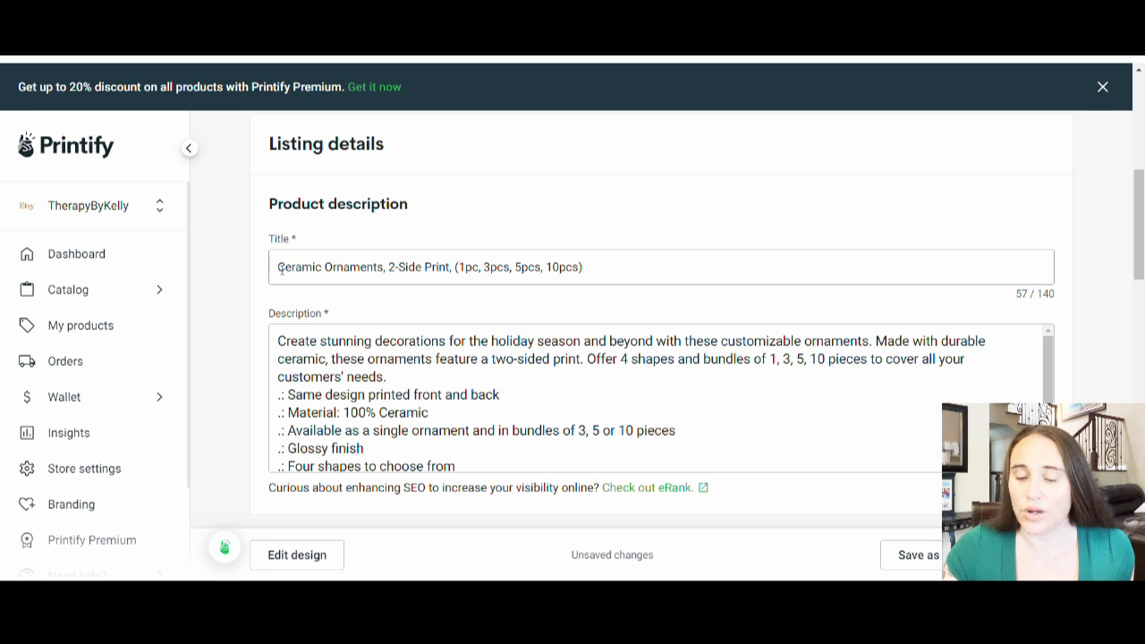
{"action": "left_click", "coordinate": [466, 347]}
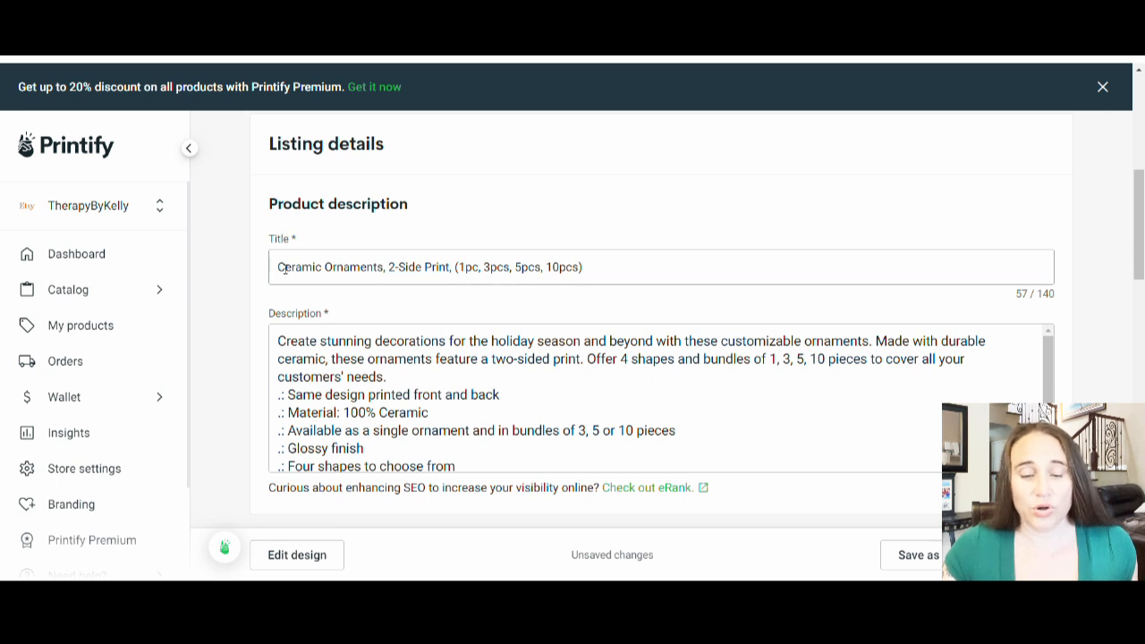
Step: Delete the sentence about offering 4 shapes and bundles of 1, 3, 5, 10 pieces from the product description
{"action": "scroll", "coordinate": [540, 310], "scroll_direction": "down", "scroll_amount": 2}
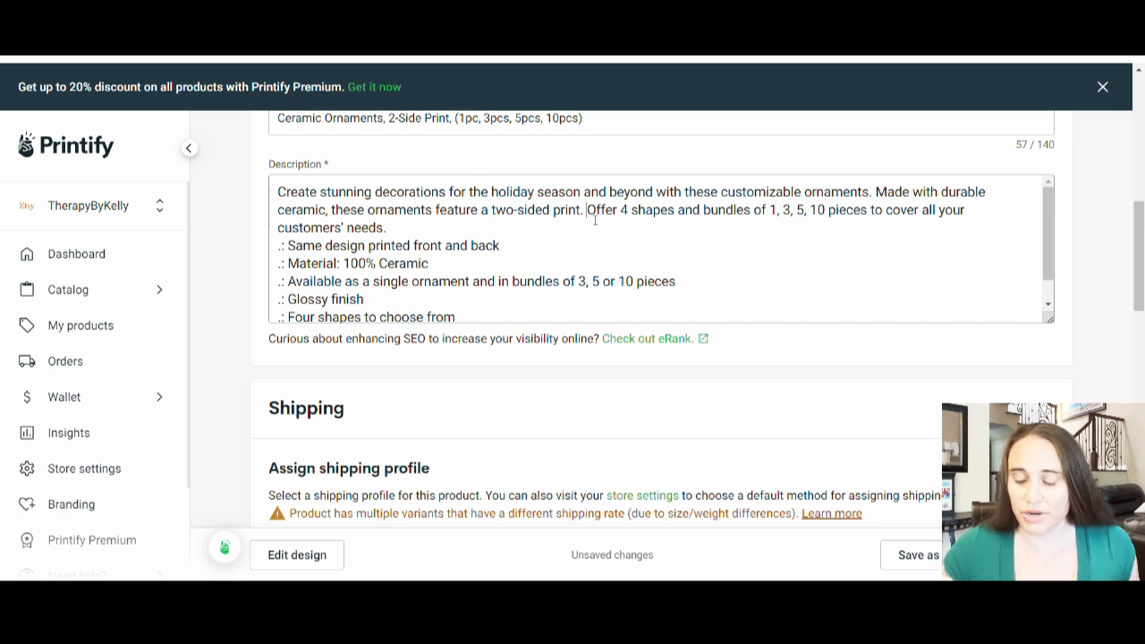
{"action": "left_click_drag", "start_coordinate": [587, 209], "coordinate": [606, 237]}
{"action": "key", "text": "BackSpace"}
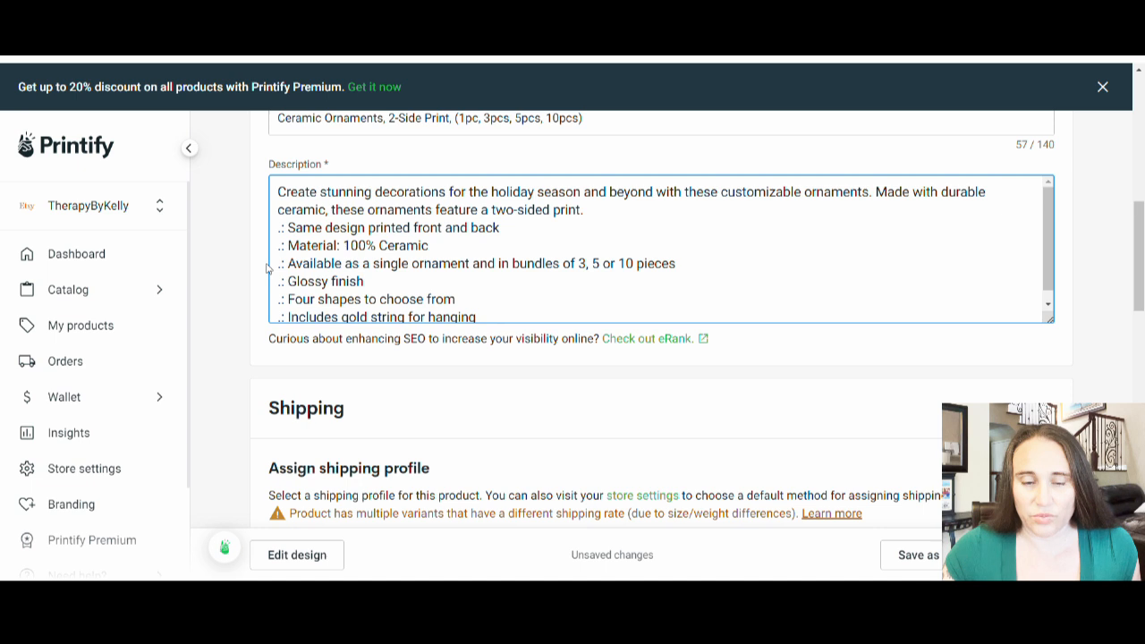
Step: Remove the single-or-bundle availability line and the "Four shapes to choose from" line from the description, leaving no blank lines
{"action": "left_click_drag", "start_coordinate": [323, 265], "coordinate": [428, 278]}
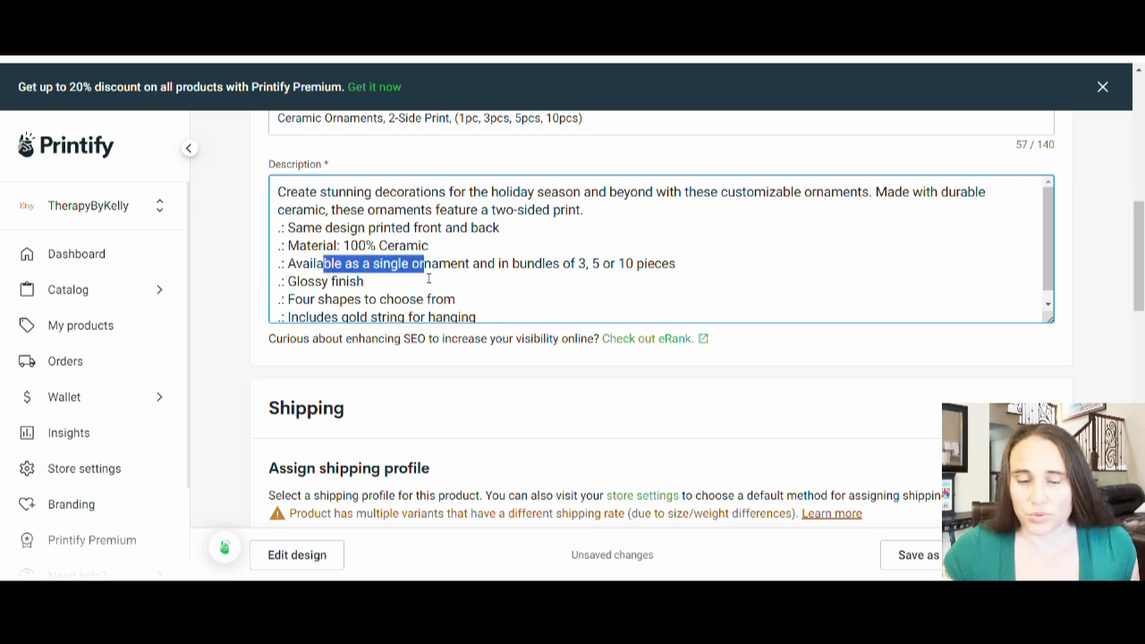
{"action": "left_click_drag", "start_coordinate": [702, 270], "coordinate": [244, 266]}
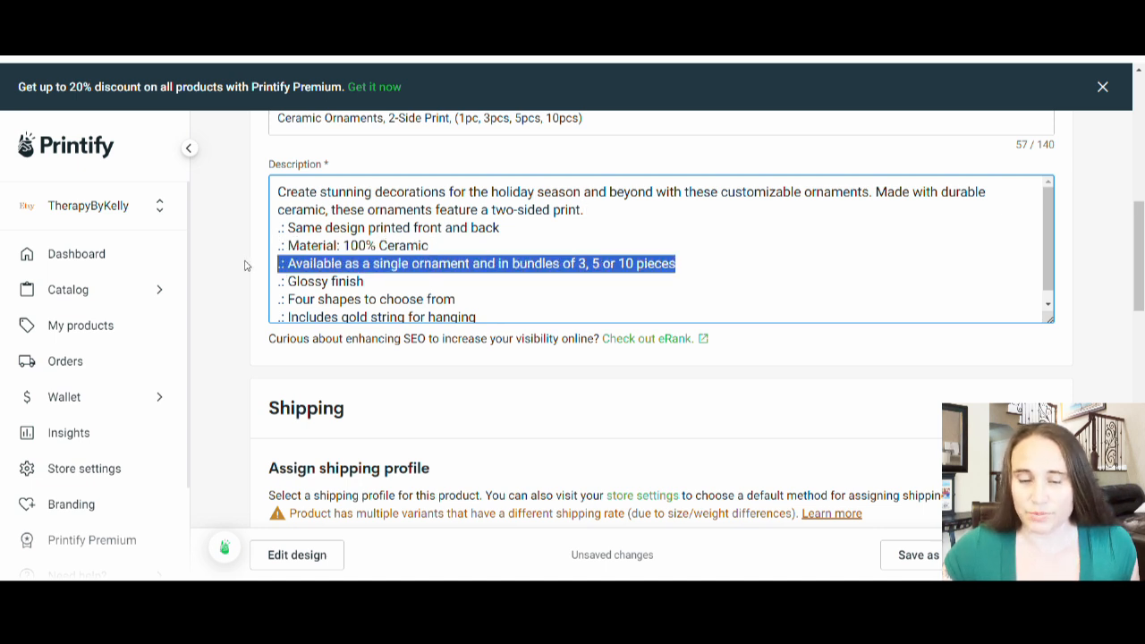
{"action": "key", "text": "BackSpace"}
{"action": "key", "text": "BackSpace"}
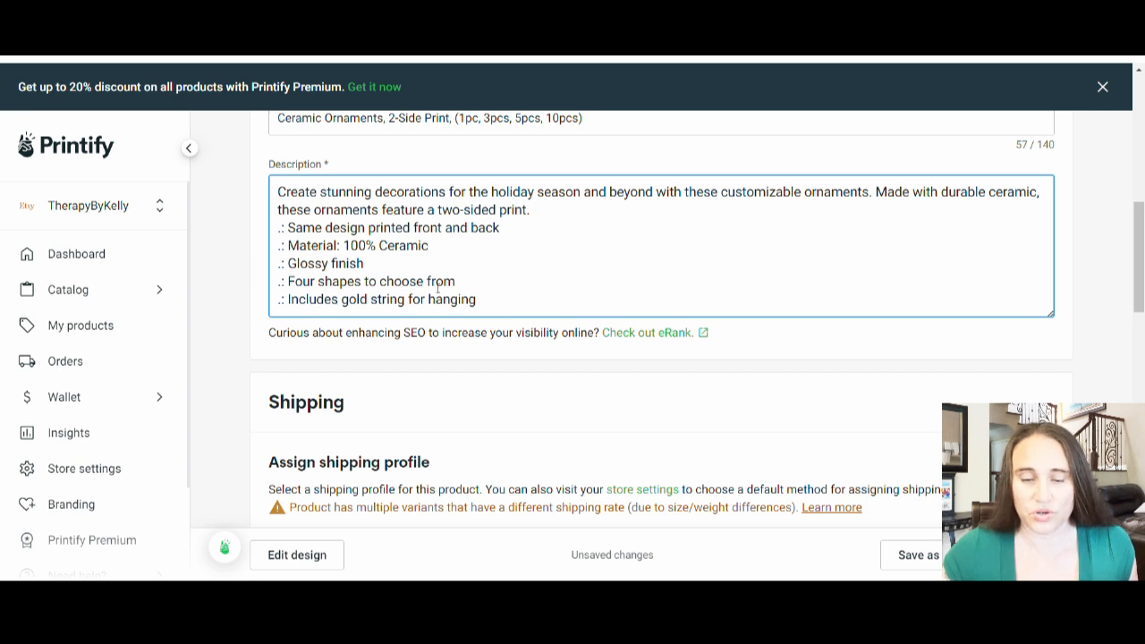
{"action": "left_click_drag", "start_coordinate": [459, 287], "coordinate": [250, 293]}
{"action": "key", "text": "BackSpace"}
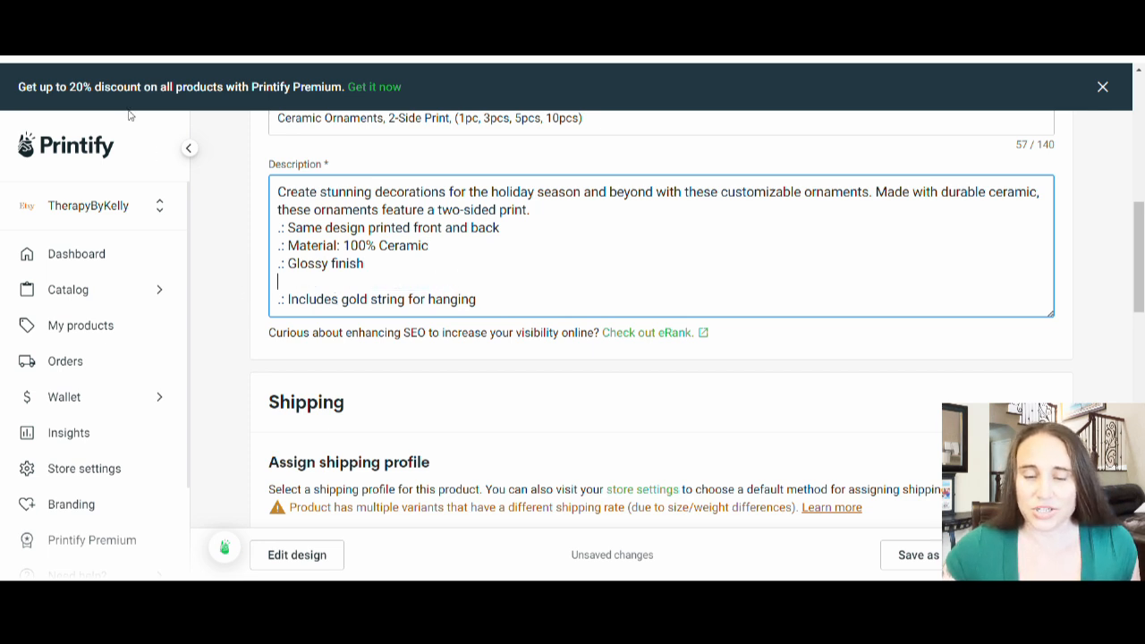
{"action": "key", "text": "BackSpace"}
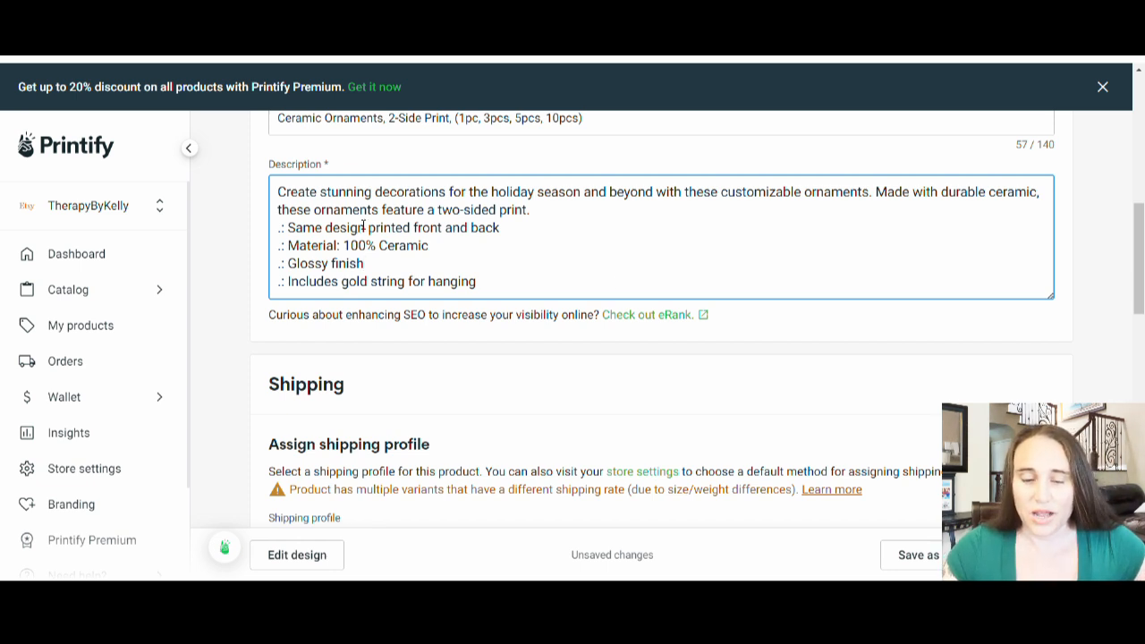
Step: Review the shipping profile assignment for the ornament
{"action": "scroll", "coordinate": [363, 226], "scroll_direction": "down", "scroll_amount": 2}
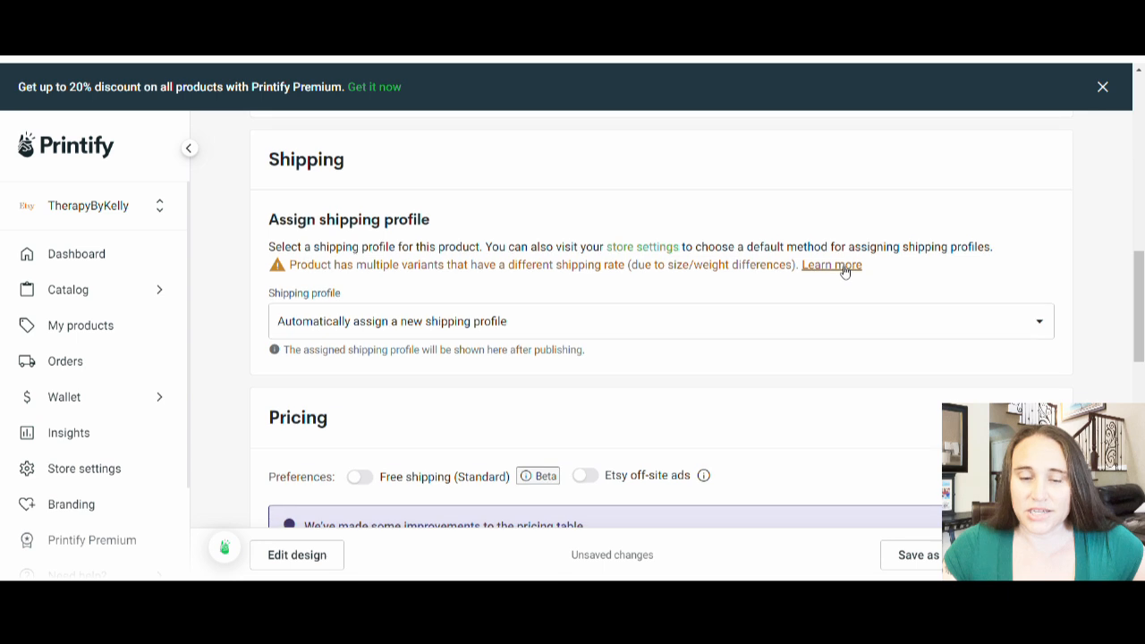
{"action": "scroll", "coordinate": [844, 271], "scroll_direction": "down", "scroll_amount": 1}
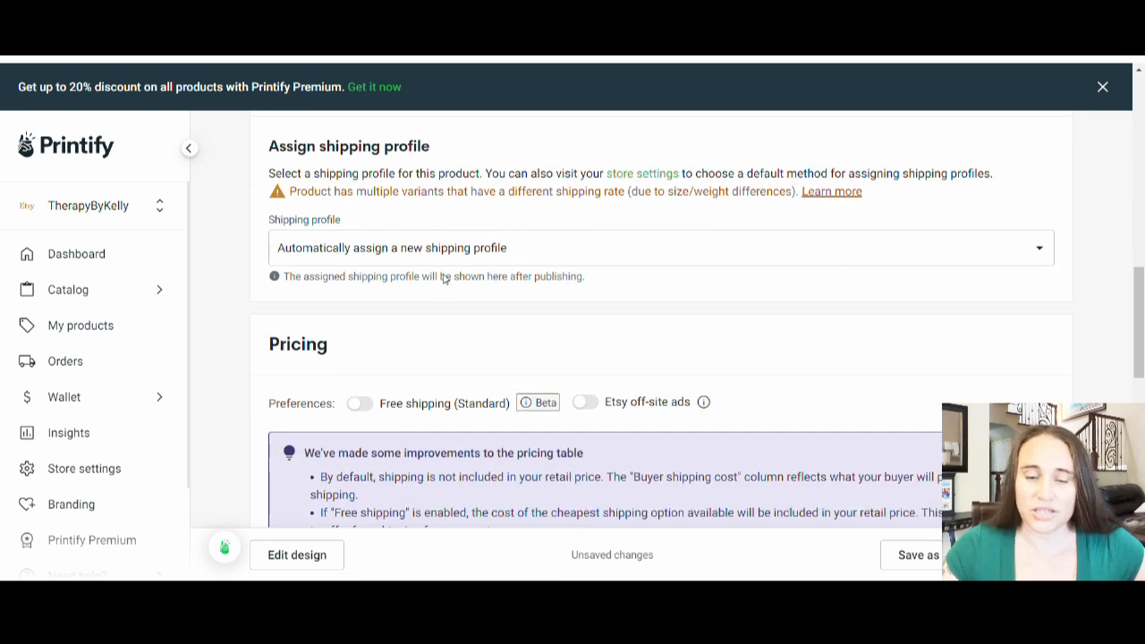
{"action": "scroll", "coordinate": [519, 265], "scroll_direction": "up", "scroll_amount": 2}
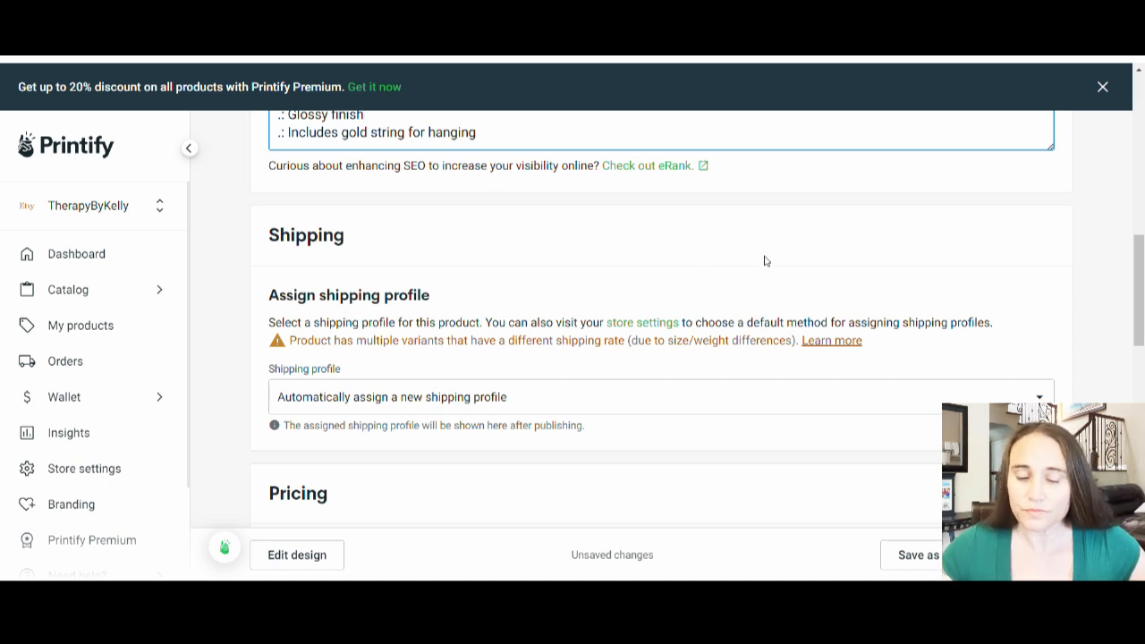
Step: Expand the circle ornament's four quantity variants and compare their retail price, profit, production cost, Etsy fee and buyer shipping cost
{"action": "scroll", "coordinate": [764, 260], "scroll_direction": "down", "scroll_amount": 5}
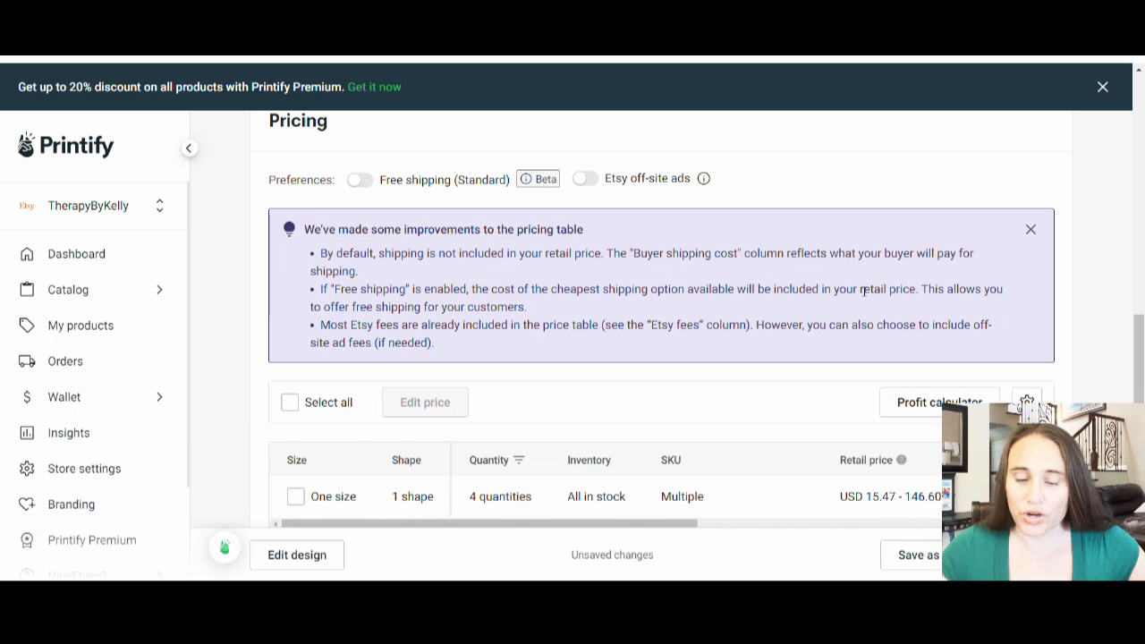
{"action": "scroll", "coordinate": [646, 223], "scroll_direction": "down", "scroll_amount": 3}
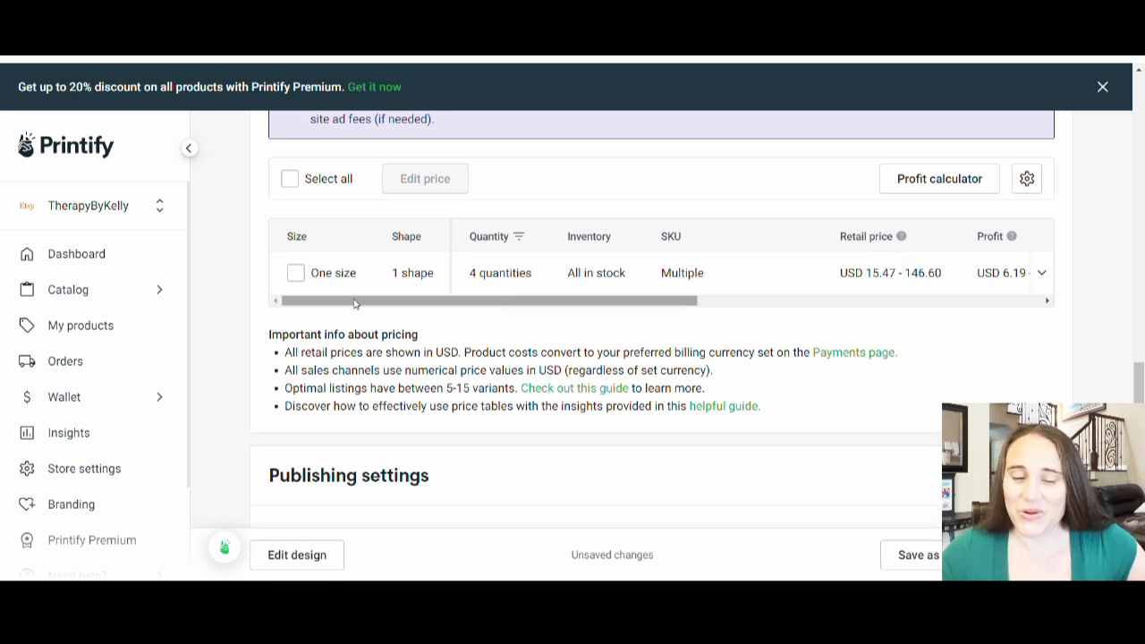
{"action": "left_click", "coordinate": [509, 273]}
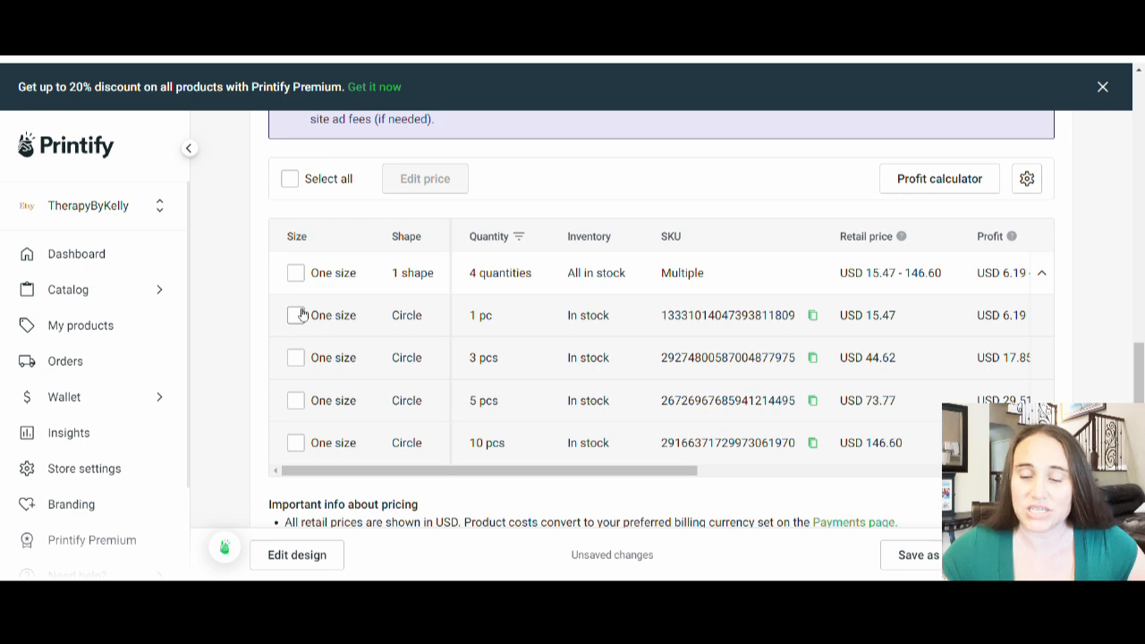
{"action": "mouse_move", "coordinate": [926, 323]}
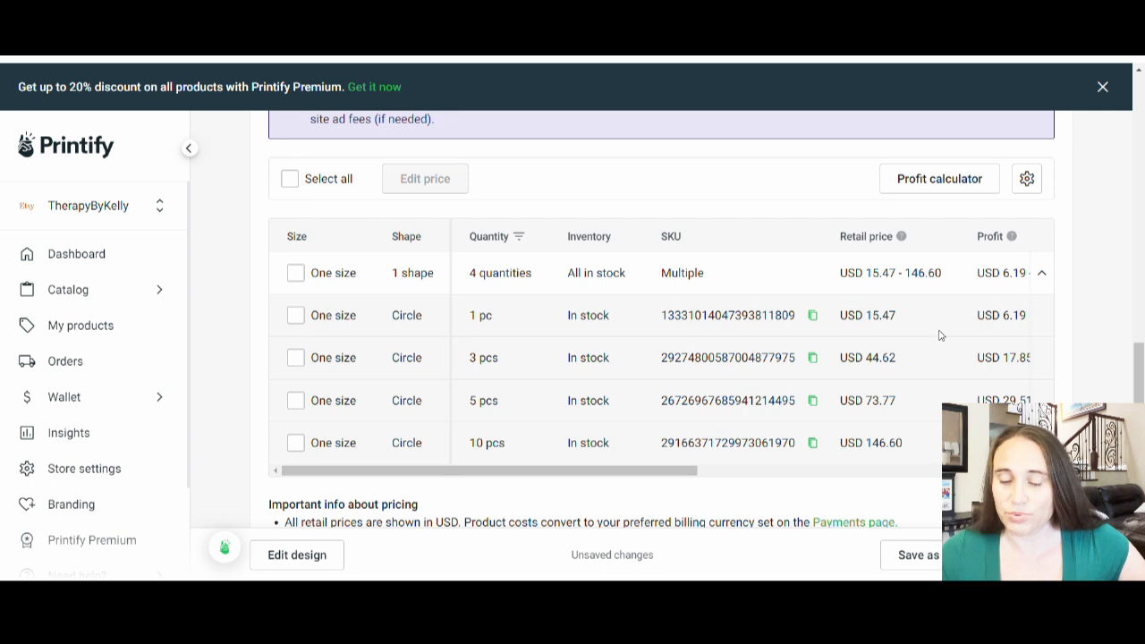
{"action": "left_click_drag", "start_coordinate": [665, 480], "coordinate": [849, 481]}
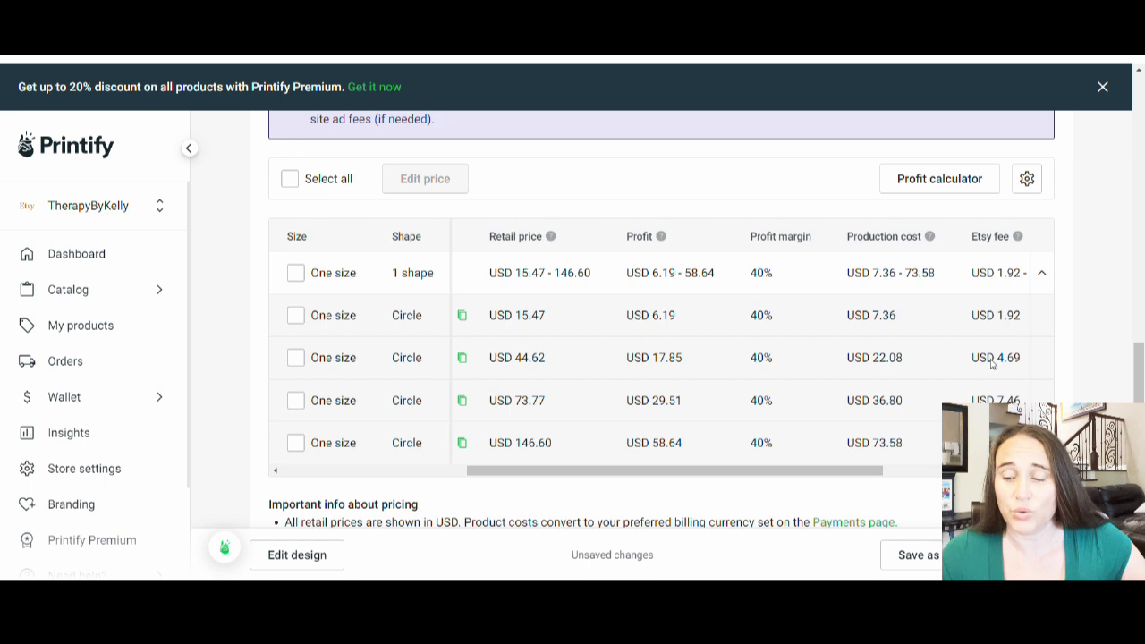
{"action": "left_click_drag", "start_coordinate": [864, 472], "coordinate": [957, 477]}
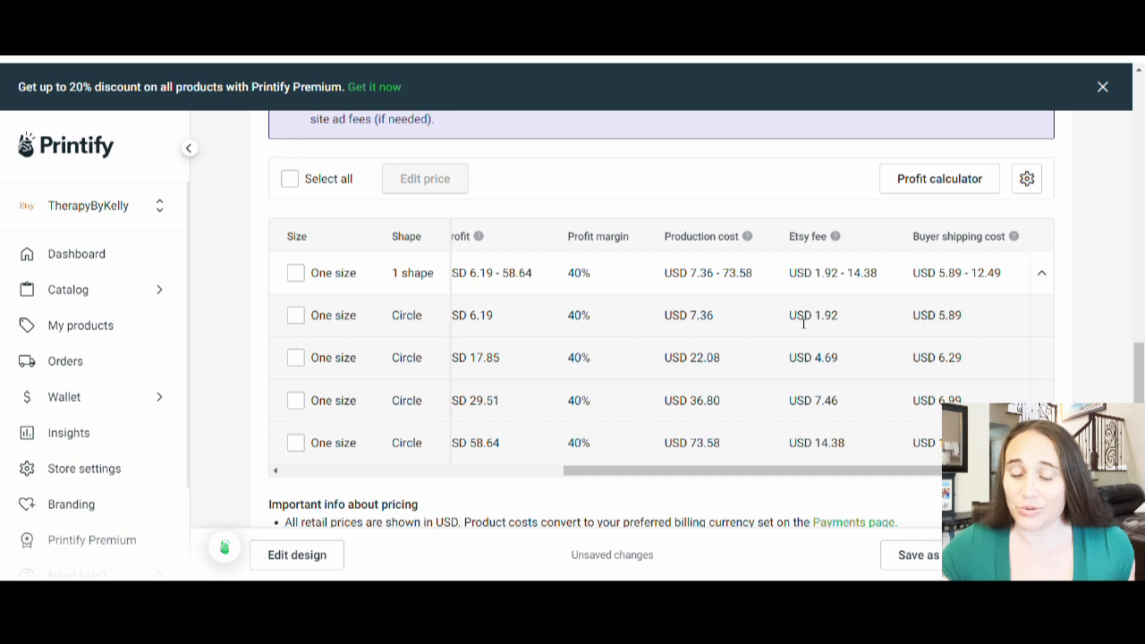
{"action": "left_click_drag", "start_coordinate": [813, 475], "coordinate": [747, 471]}
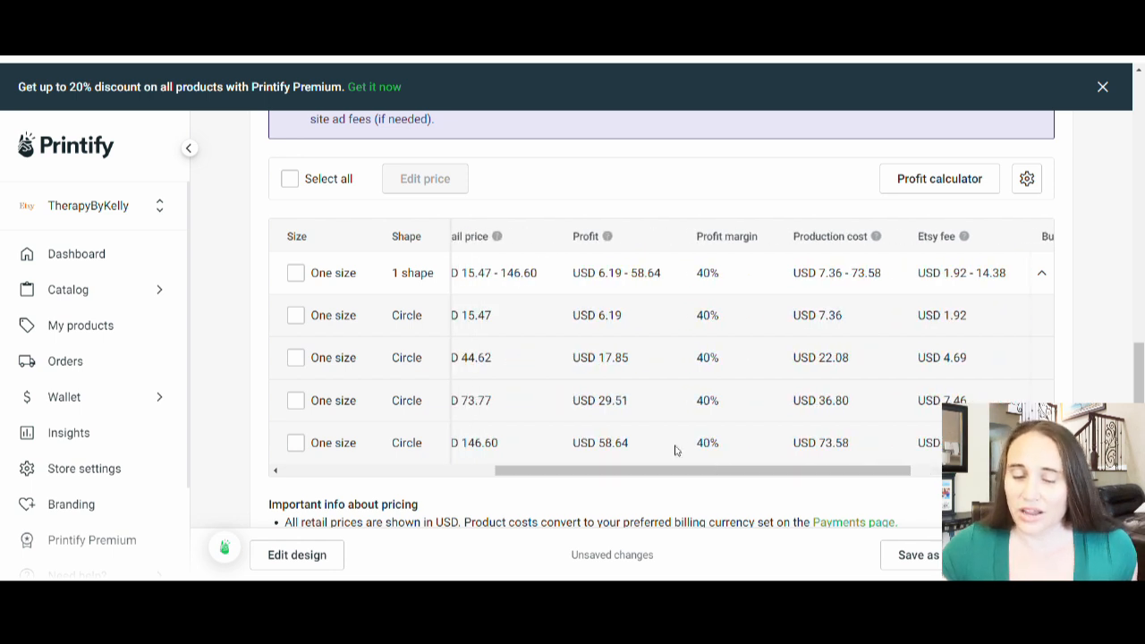
{"action": "left_click_drag", "start_coordinate": [608, 478], "coordinate": [444, 475]}
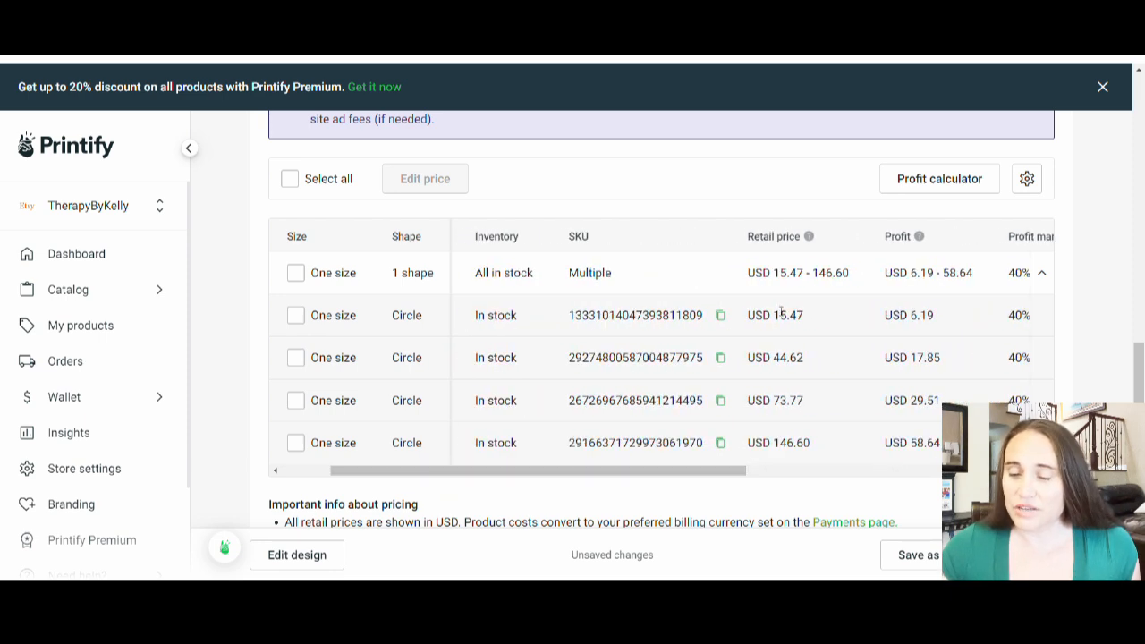
{"action": "mouse_move", "coordinate": [790, 327]}
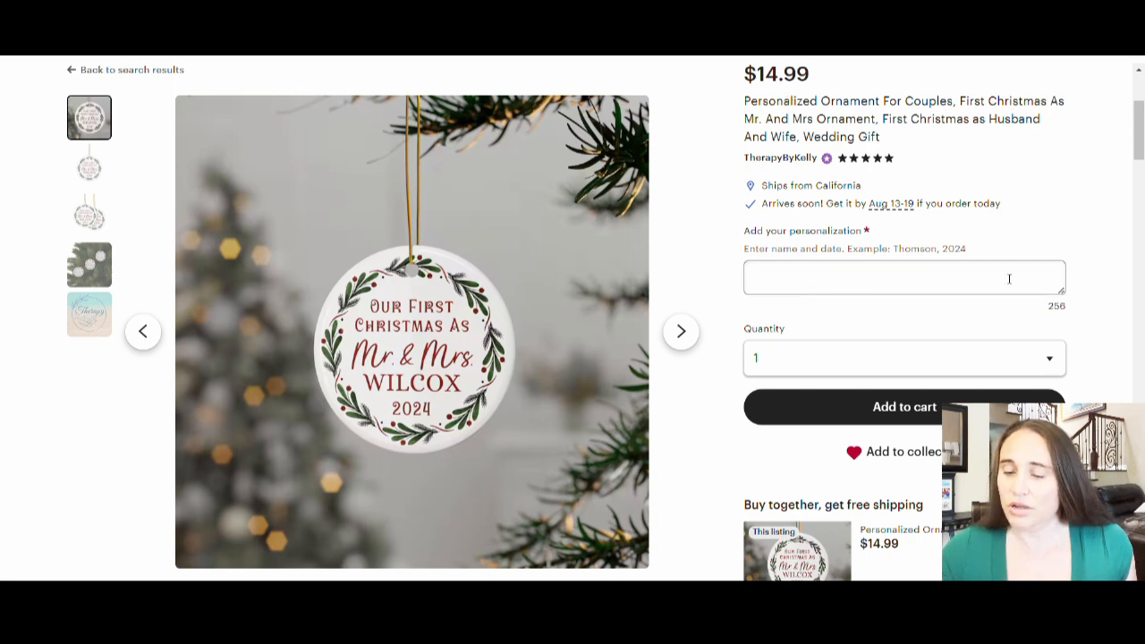
Step: Switch to the published Etsy ornament listing and check its price, personalization field and quantity selector
{"action": "left_click", "coordinate": [1051, 367]}
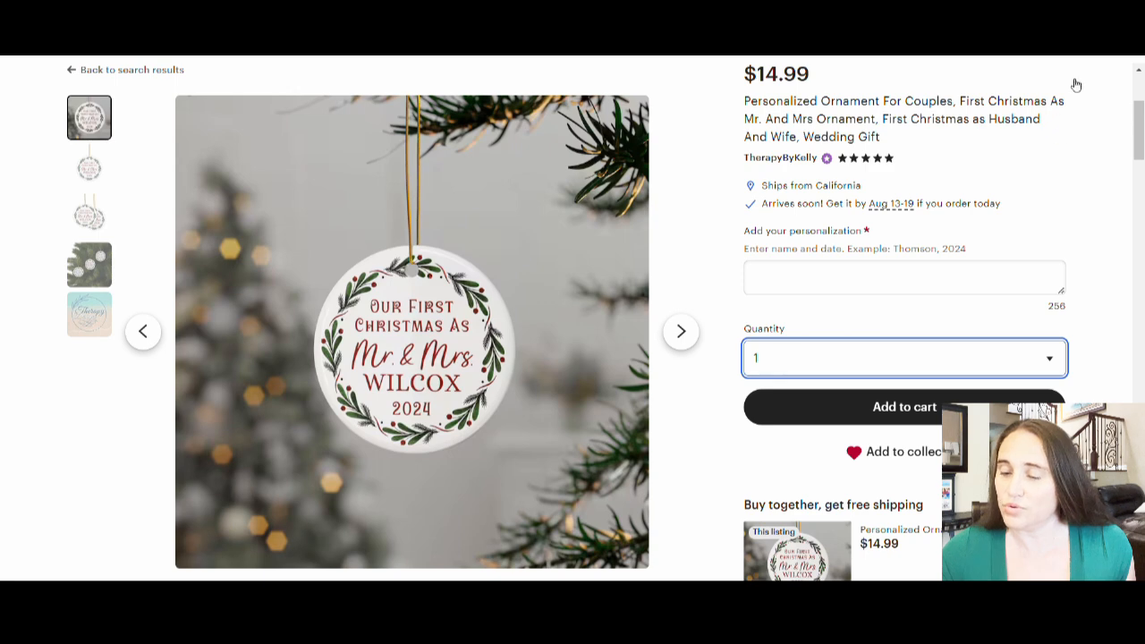
{"action": "left_click", "coordinate": [1116, 295]}
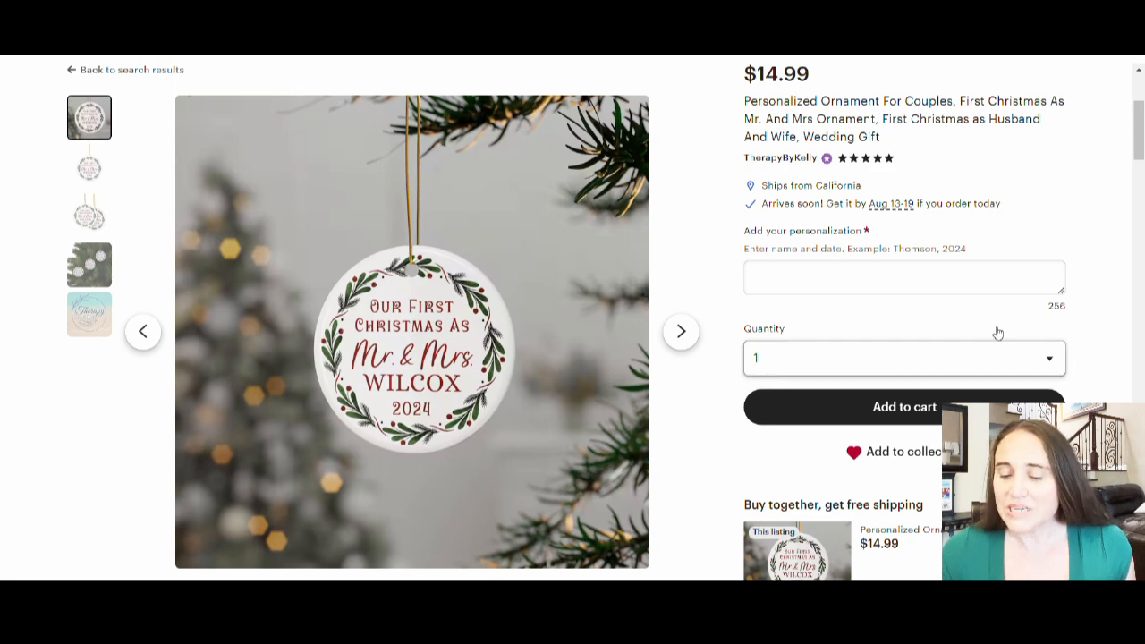
{"action": "scroll", "coordinate": [1002, 289], "scroll_direction": "down", "scroll_amount": 1}
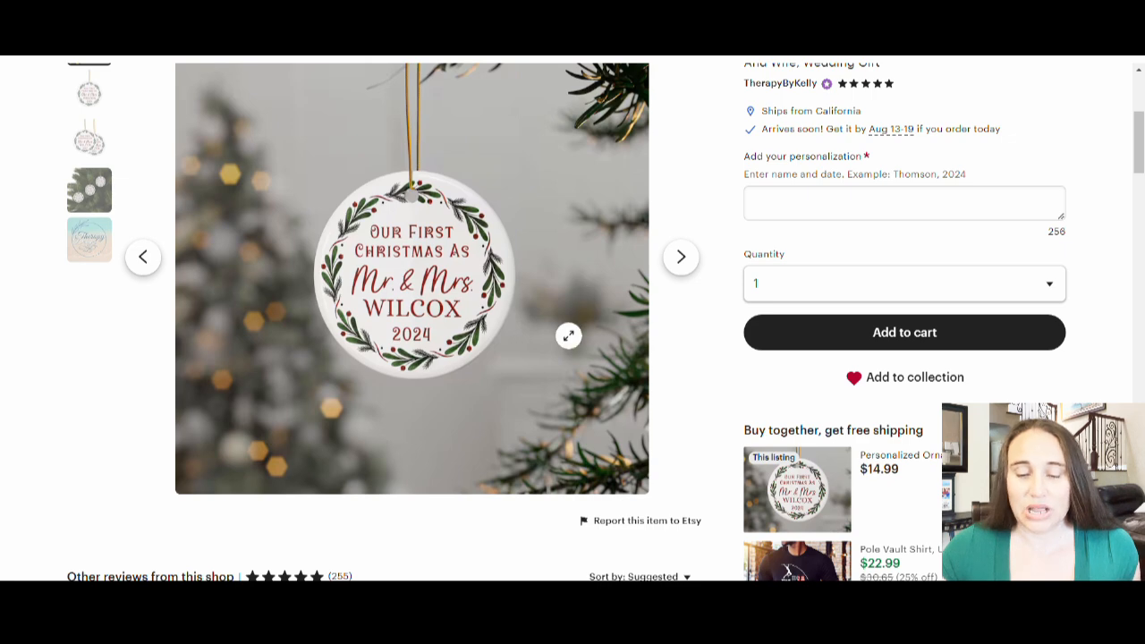
{"action": "scroll", "coordinate": [797, 342], "scroll_direction": "up", "scroll_amount": 1}
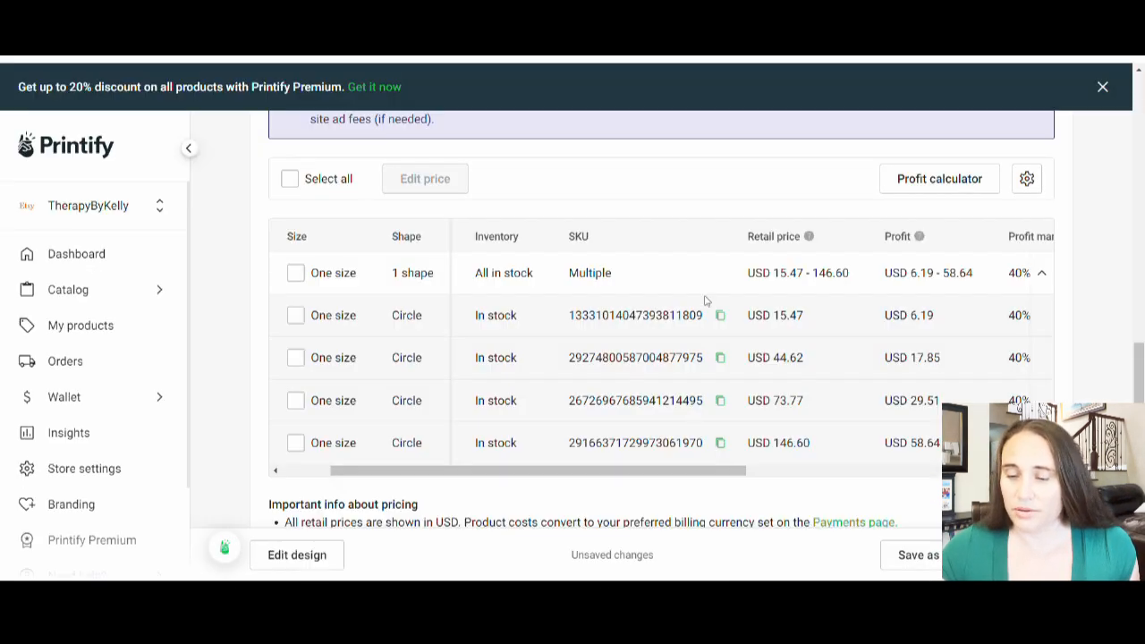
Step: In the Printify publishing settings, show in-stock variants as available and out-of-stock variants as "sold out"
{"action": "scroll", "coordinate": [925, 294], "scroll_direction": "down", "scroll_amount": 4}
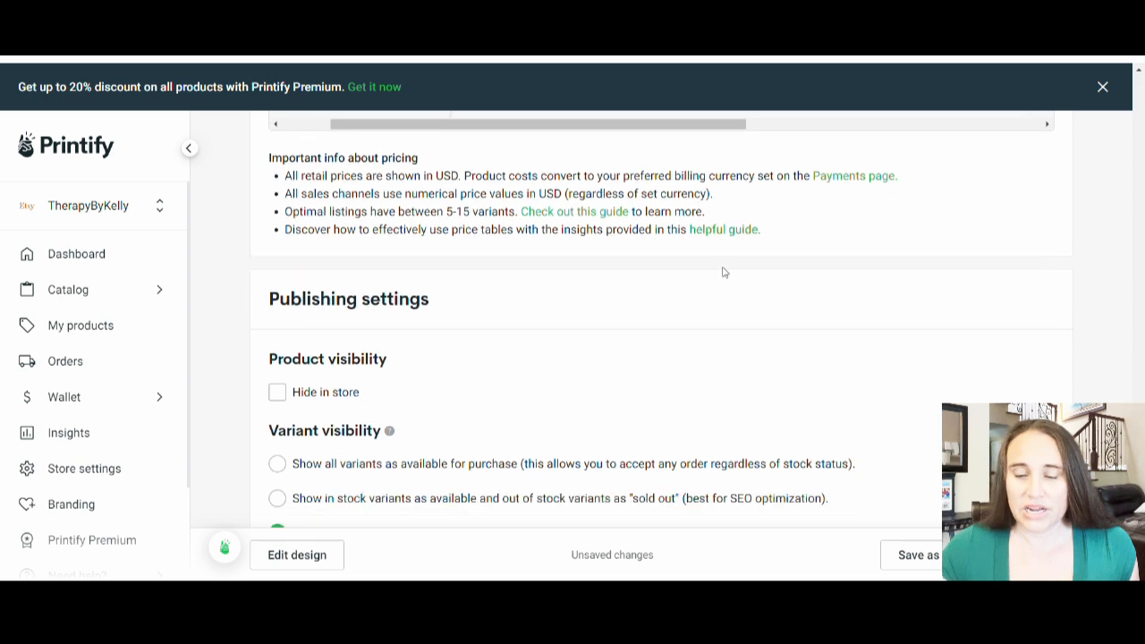
{"action": "scroll", "coordinate": [725, 272], "scroll_direction": "down", "scroll_amount": 3}
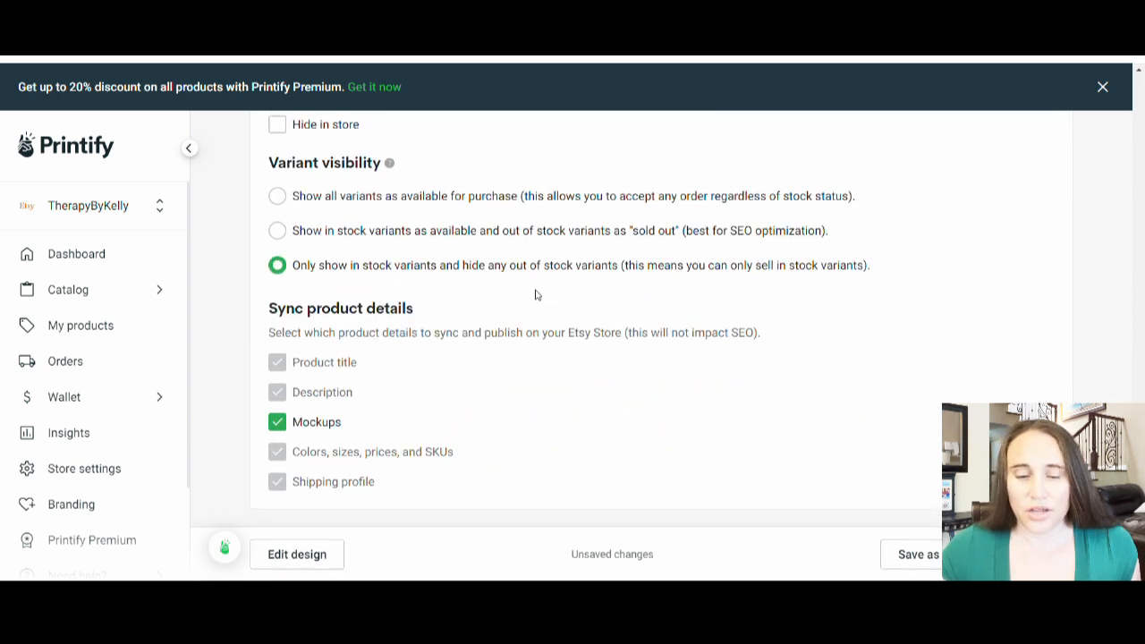
{"action": "left_click", "coordinate": [279, 232]}
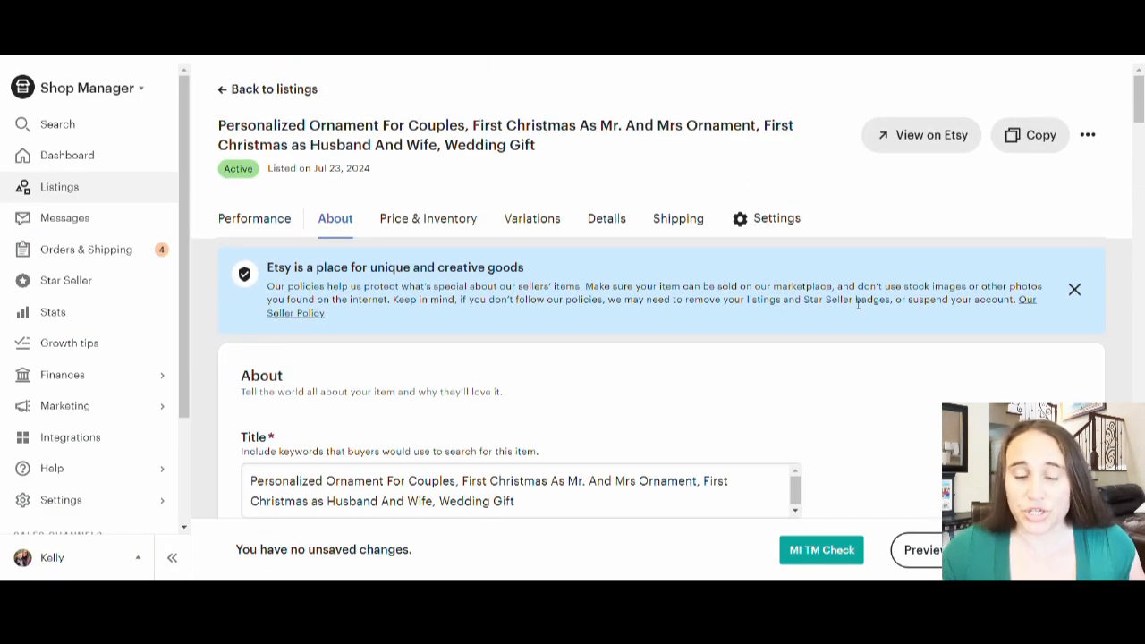
Step: Switch to the listing editor in Etsy Shop Manager and review the ornament's title, photos, description and personalization instructions
{"action": "scroll", "coordinate": [849, 301], "scroll_direction": "down", "scroll_amount": 2}
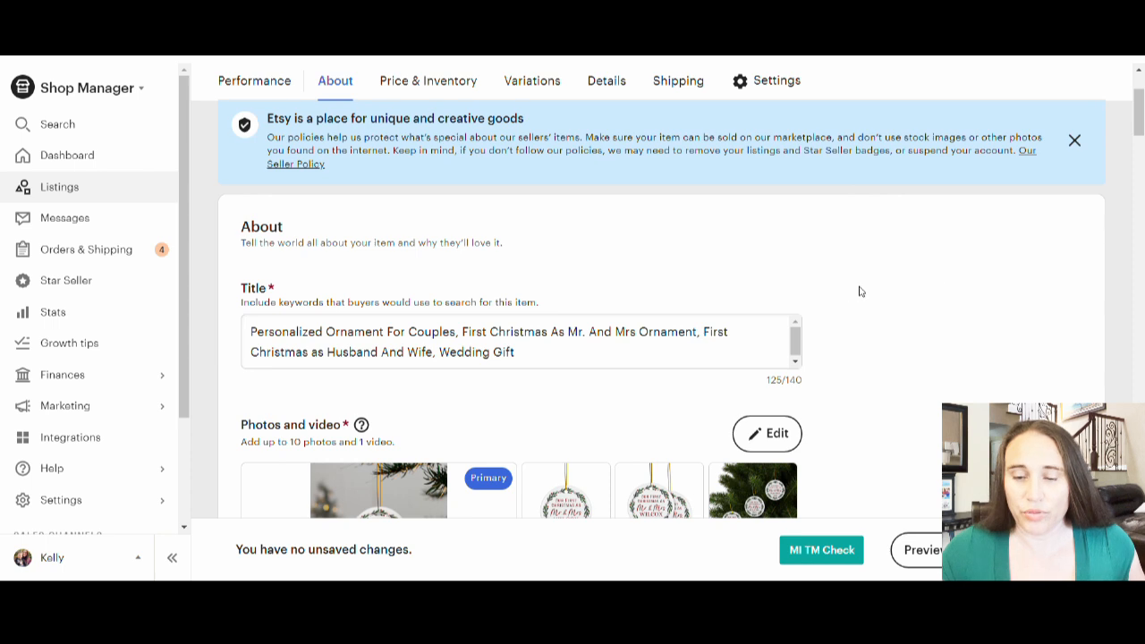
{"action": "scroll", "coordinate": [859, 290], "scroll_direction": "down", "scroll_amount": 3}
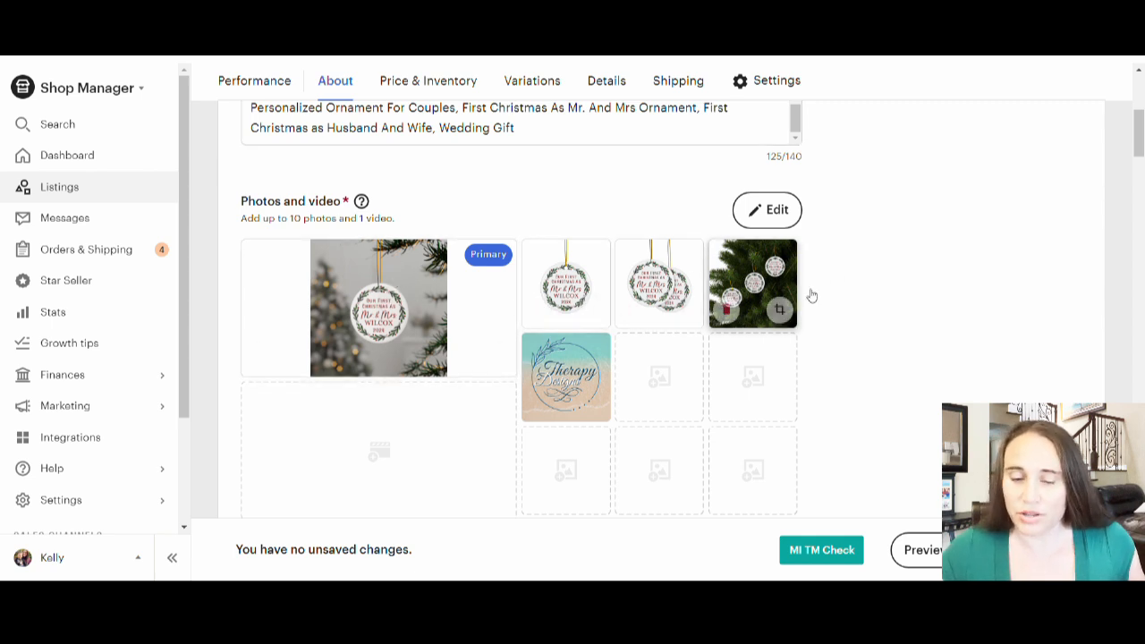
{"action": "scroll", "coordinate": [810, 276], "scroll_direction": "down", "scroll_amount": 1}
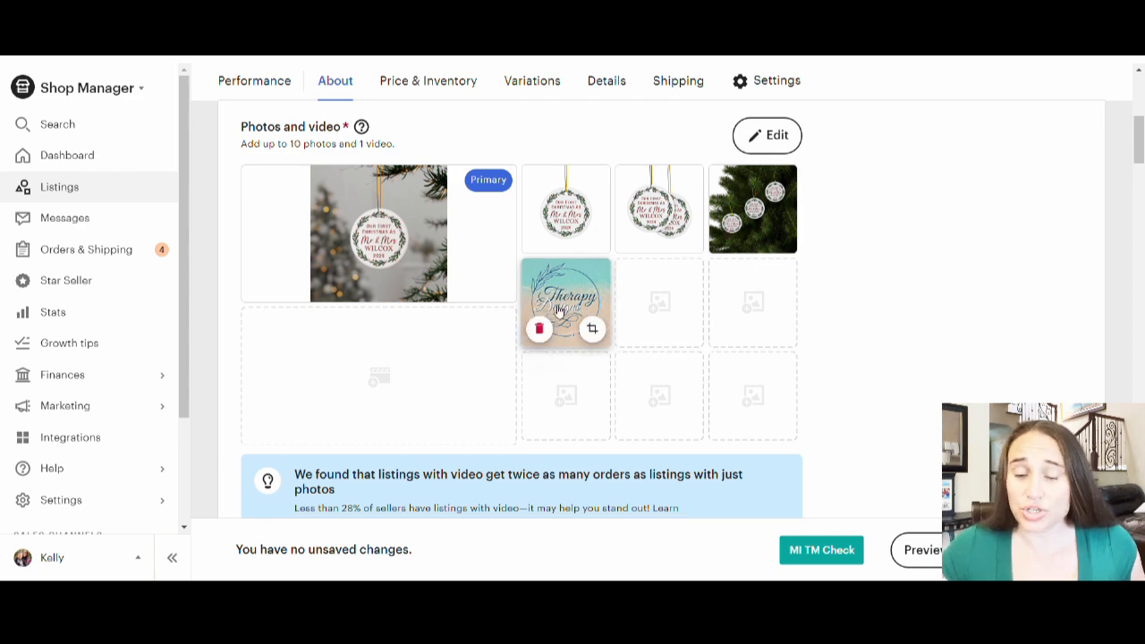
{"action": "scroll", "coordinate": [866, 215], "scroll_direction": "down", "scroll_amount": 4}
{"action": "scroll", "coordinate": [866, 215], "scroll_direction": "down", "scroll_amount": 5}
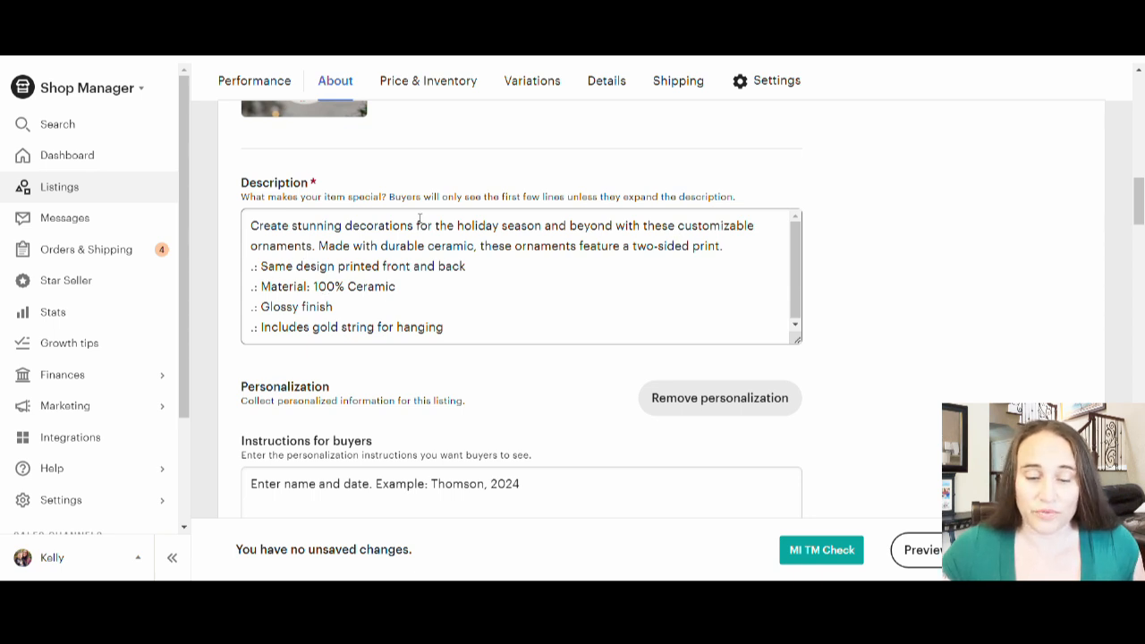
{"action": "scroll", "coordinate": [951, 218], "scroll_direction": "down", "scroll_amount": 3}
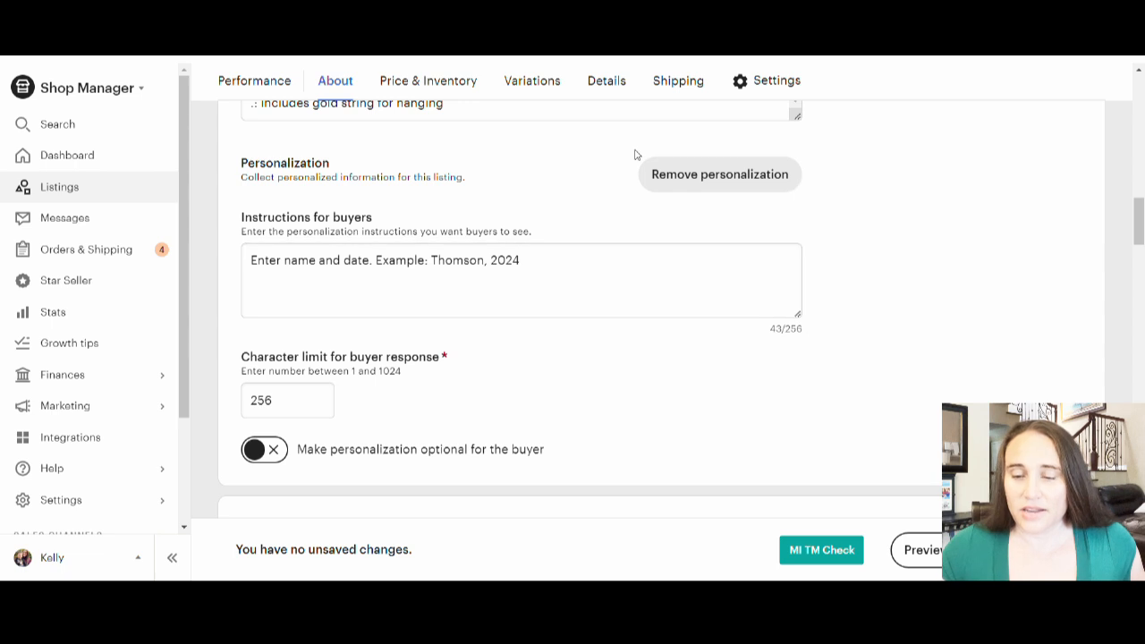
Step: Review the Etsy listing's price and inventory, the visibility of its quantity variations, and its holiday and color attributes
{"action": "scroll", "coordinate": [843, 242], "scroll_direction": "down", "scroll_amount": 10}
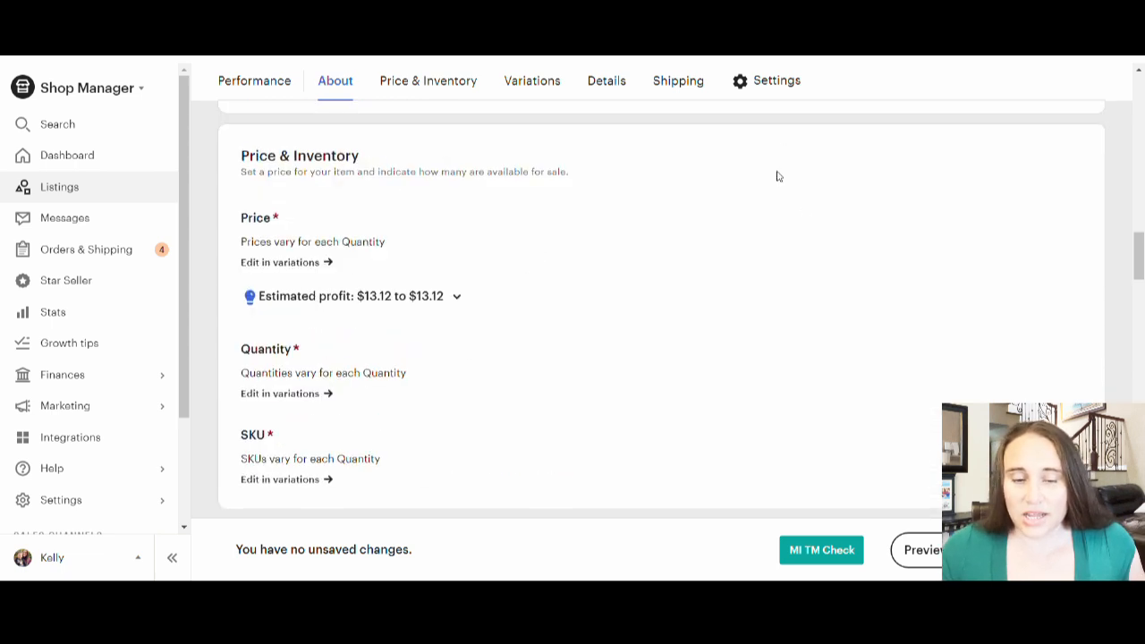
{"action": "scroll", "coordinate": [742, 205], "scroll_direction": "down", "scroll_amount": 2}
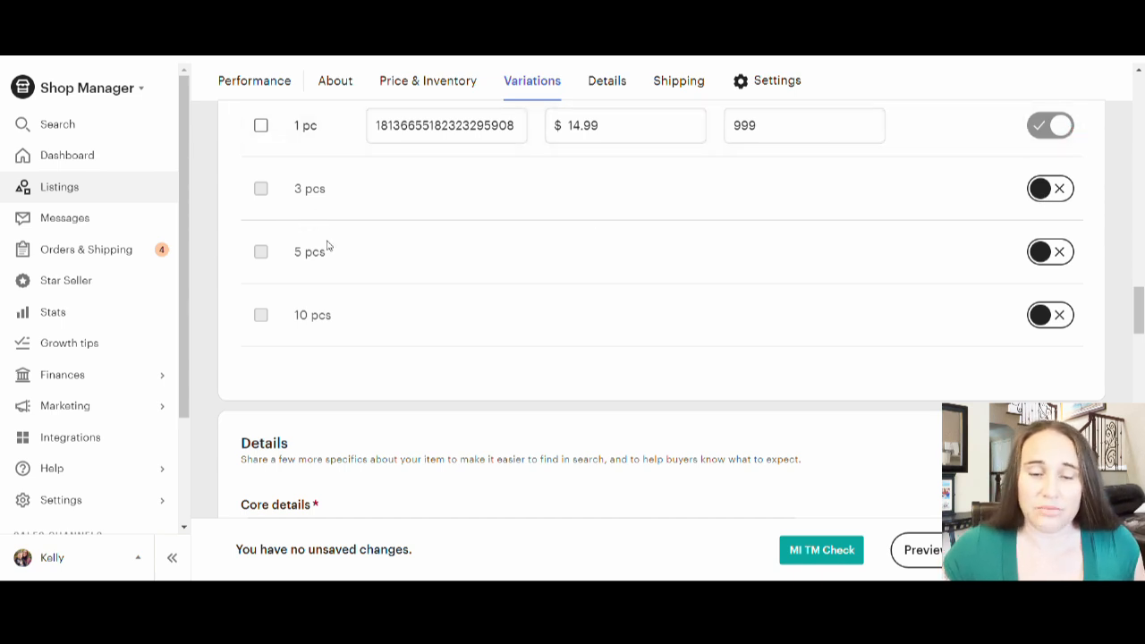
{"action": "scroll", "coordinate": [322, 253], "scroll_direction": "up", "scroll_amount": 2}
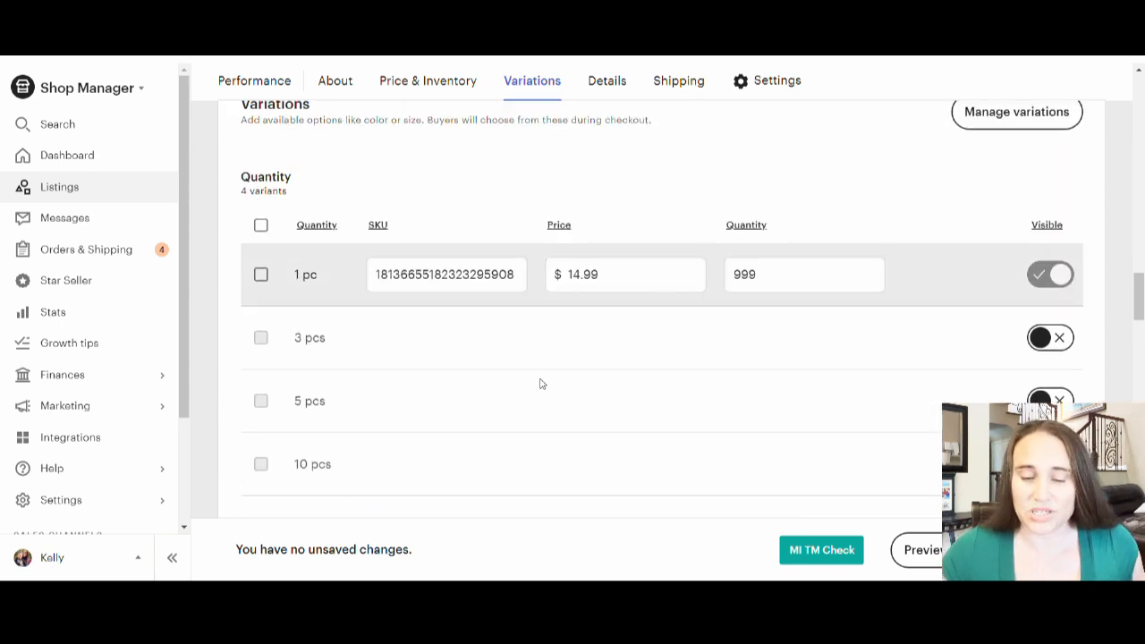
{"action": "scroll", "coordinate": [577, 388], "scroll_direction": "down", "scroll_amount": 5}
{"action": "scroll", "coordinate": [578, 234], "scroll_direction": "down", "scroll_amount": 5}
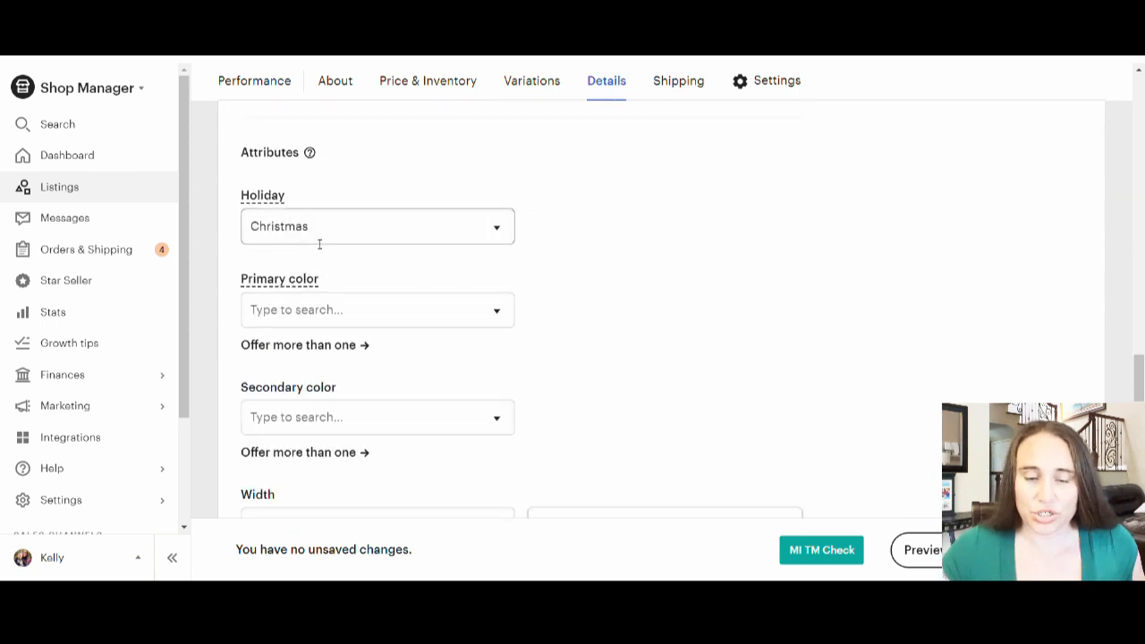
Step: Review the ornament listing's remaining color, width and height attributes, its tags and its materials field
{"action": "scroll", "coordinate": [728, 248], "scroll_direction": "down", "scroll_amount": 2}
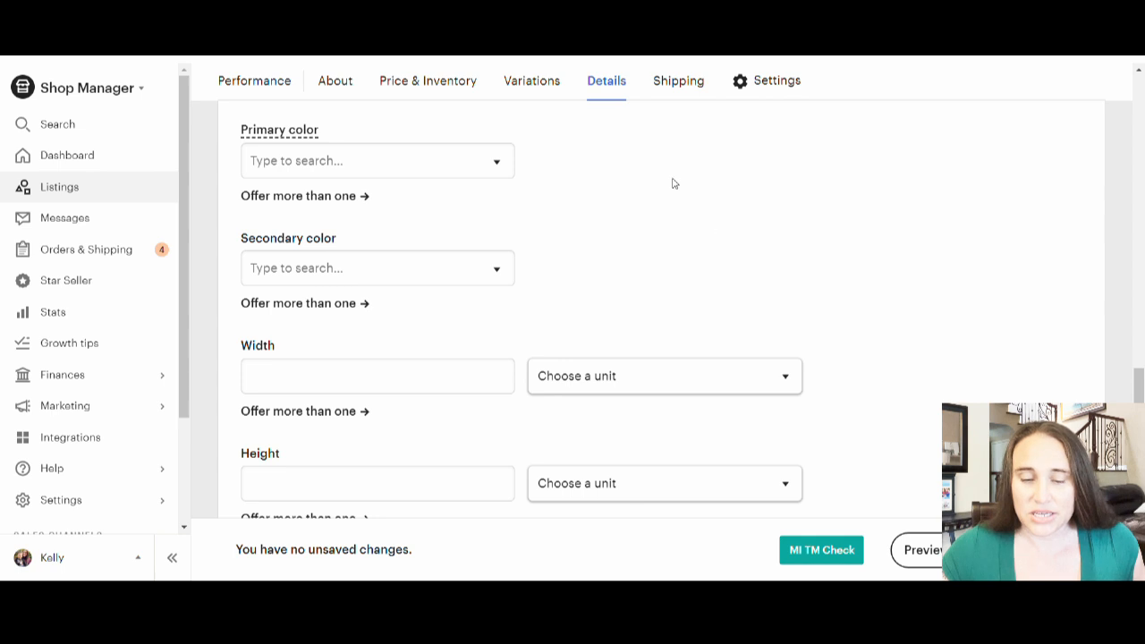
{"action": "scroll", "coordinate": [766, 222], "scroll_direction": "down", "scroll_amount": 3}
{"action": "scroll", "coordinate": [849, 158], "scroll_direction": "up", "scroll_amount": 2}
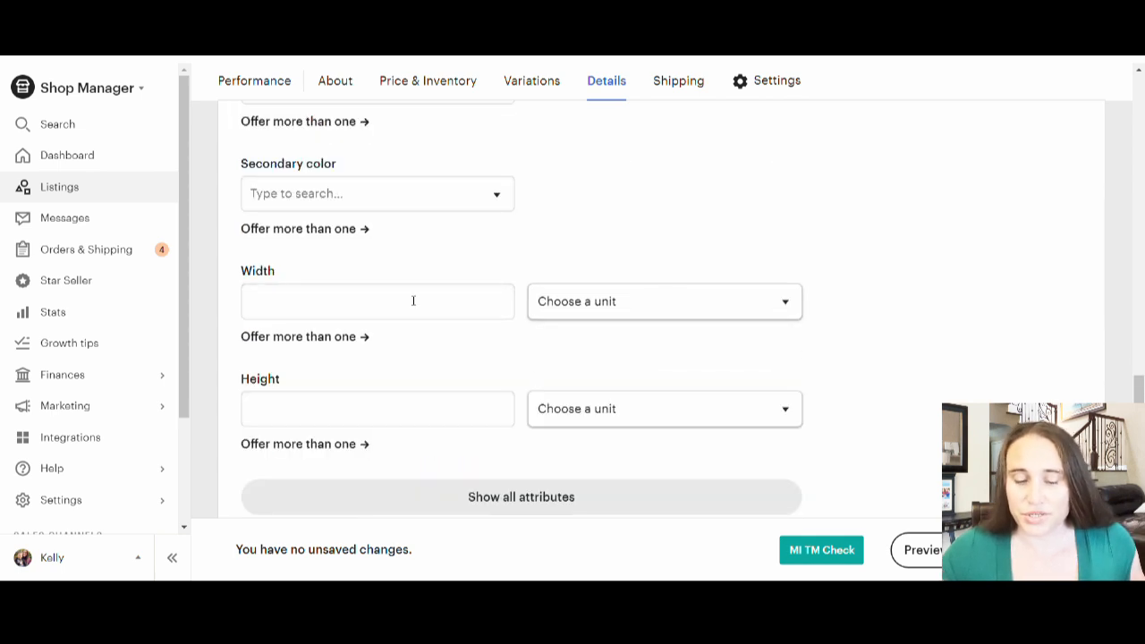
{"action": "scroll", "coordinate": [581, 179], "scroll_direction": "down", "scroll_amount": 3}
{"action": "scroll", "coordinate": [604, 318], "scroll_direction": "down", "scroll_amount": 1}
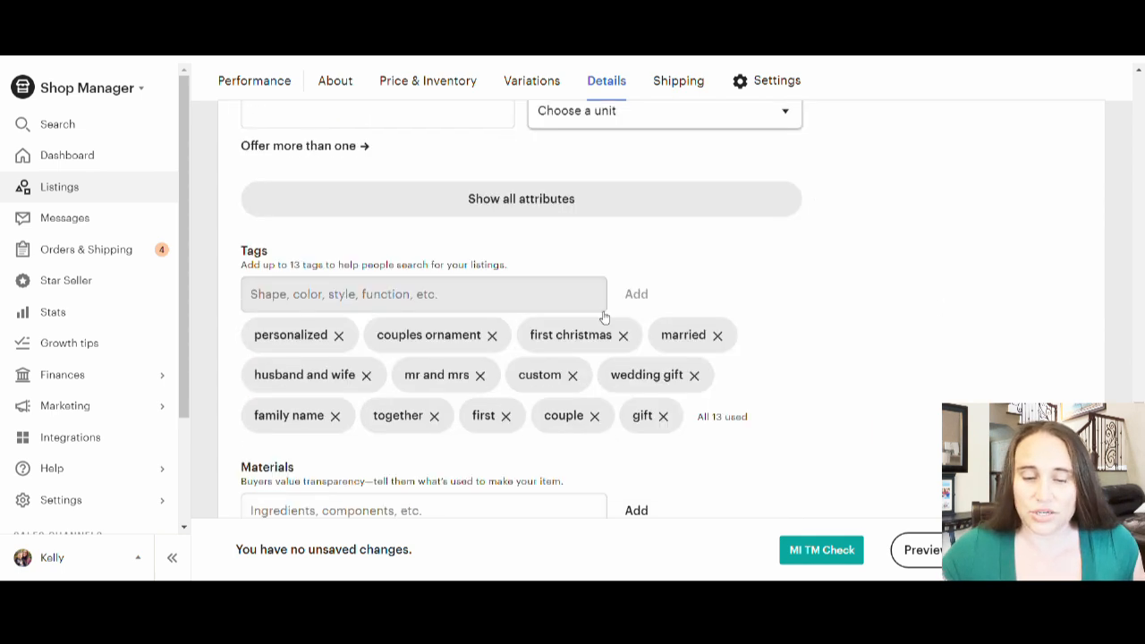
{"action": "scroll", "coordinate": [604, 317], "scroll_direction": "down", "scroll_amount": 2}
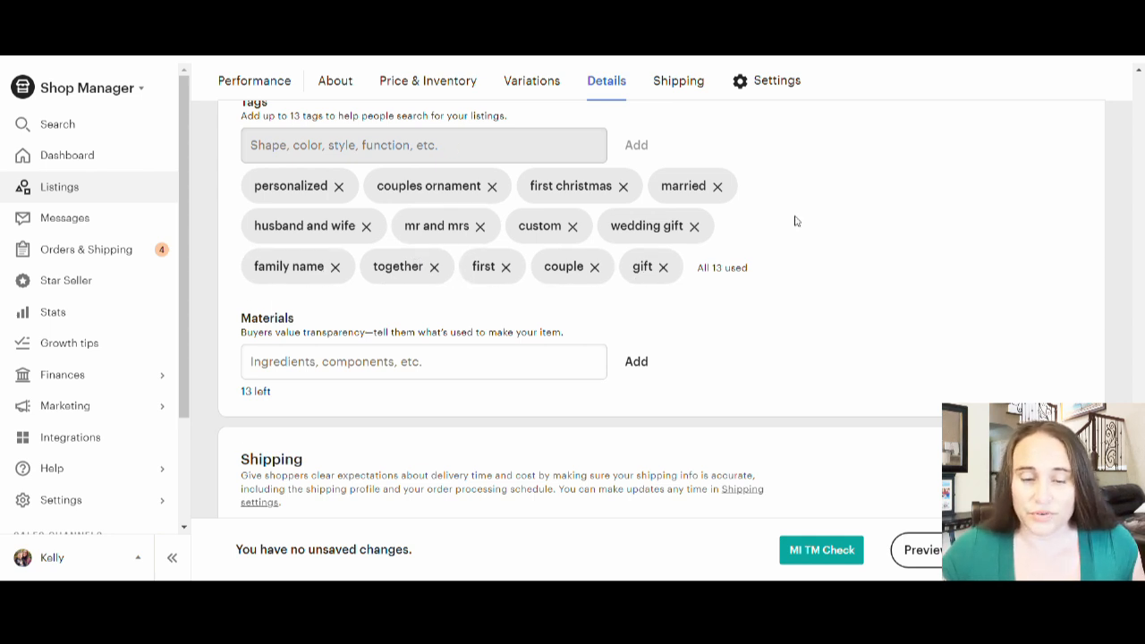
{"action": "scroll", "coordinate": [851, 256], "scroll_direction": "down", "scroll_amount": 1}
{"action": "scroll", "coordinate": [814, 328], "scroll_direction": "down", "scroll_amount": 1}
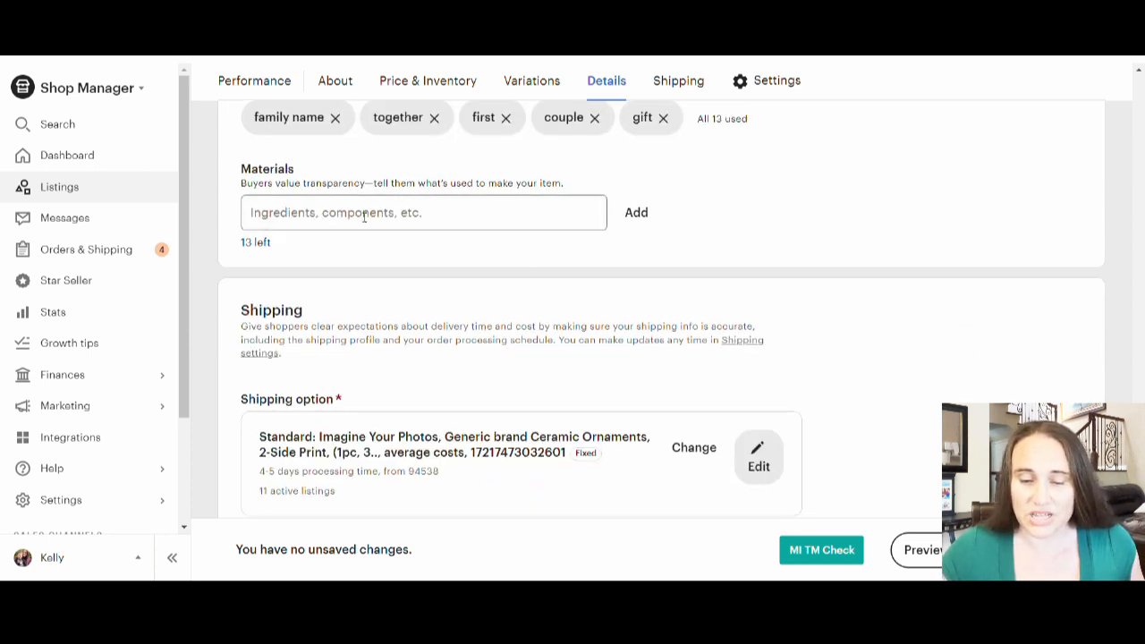
Step: Review the listing's shipping option, customs information, returns policy, shop section and renewal options, and return to the ornament's description
{"action": "scroll", "coordinate": [365, 213], "scroll_direction": "down", "scroll_amount": 1}
{"action": "scroll", "coordinate": [363, 211], "scroll_direction": "down", "scroll_amount": 1}
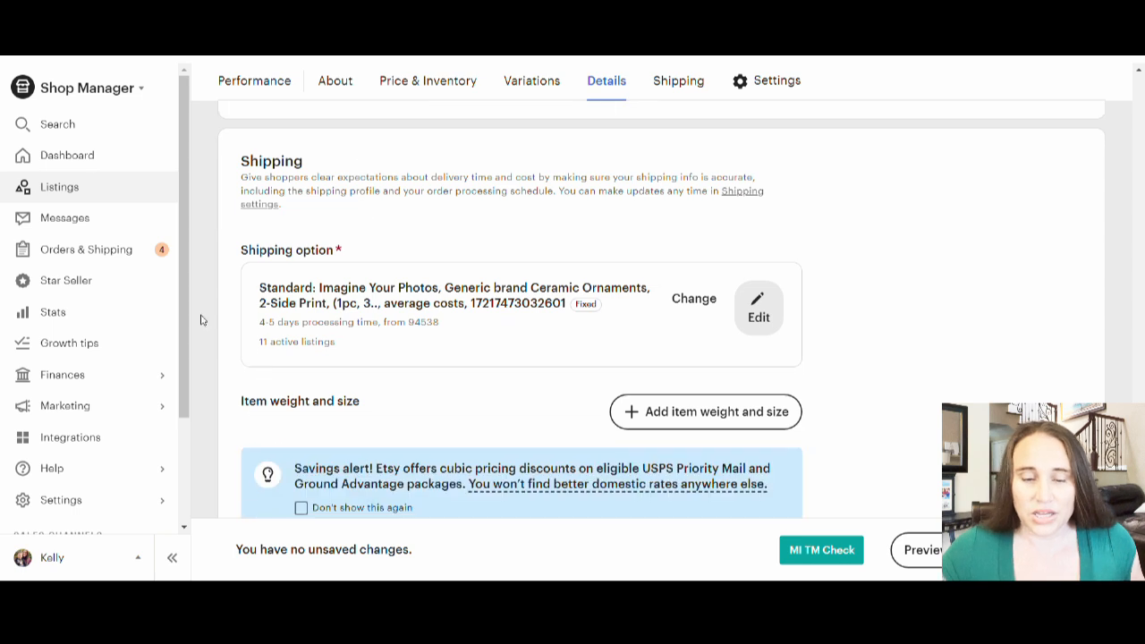
{"action": "scroll", "coordinate": [269, 277], "scroll_direction": "down", "scroll_amount": 1}
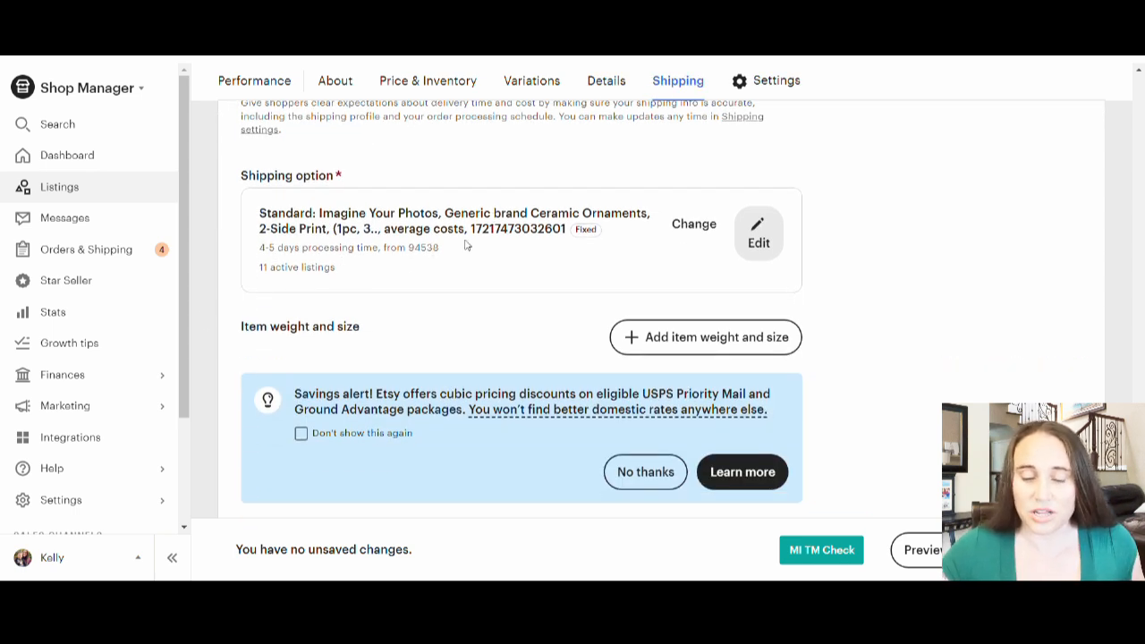
{"action": "scroll", "coordinate": [452, 218], "scroll_direction": "down", "scroll_amount": 1}
{"action": "scroll", "coordinate": [453, 224], "scroll_direction": "down", "scroll_amount": 2}
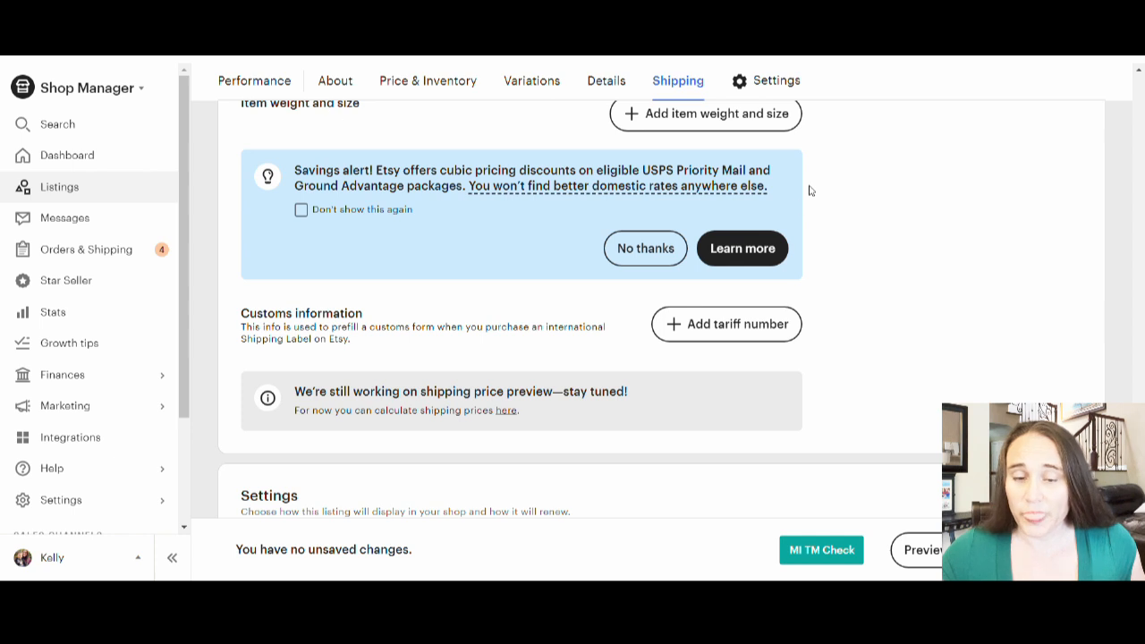
{"action": "scroll", "coordinate": [797, 160], "scroll_direction": "down", "scroll_amount": 2}
{"action": "scroll", "coordinate": [810, 153], "scroll_direction": "down", "scroll_amount": 2}
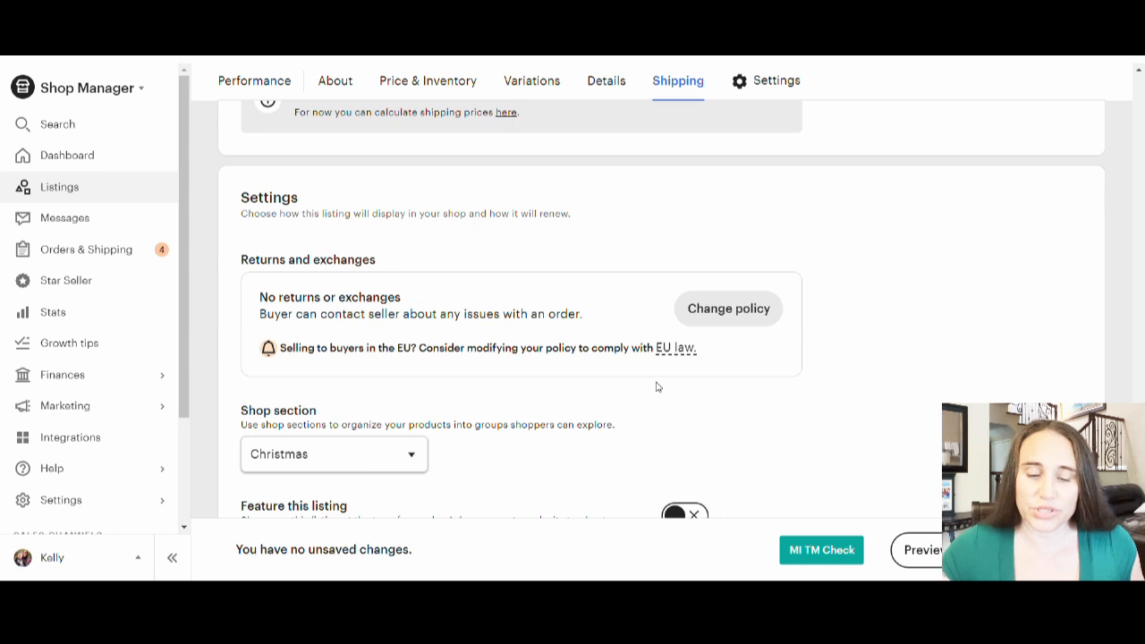
{"action": "scroll", "coordinate": [807, 298], "scroll_direction": "down", "scroll_amount": 3}
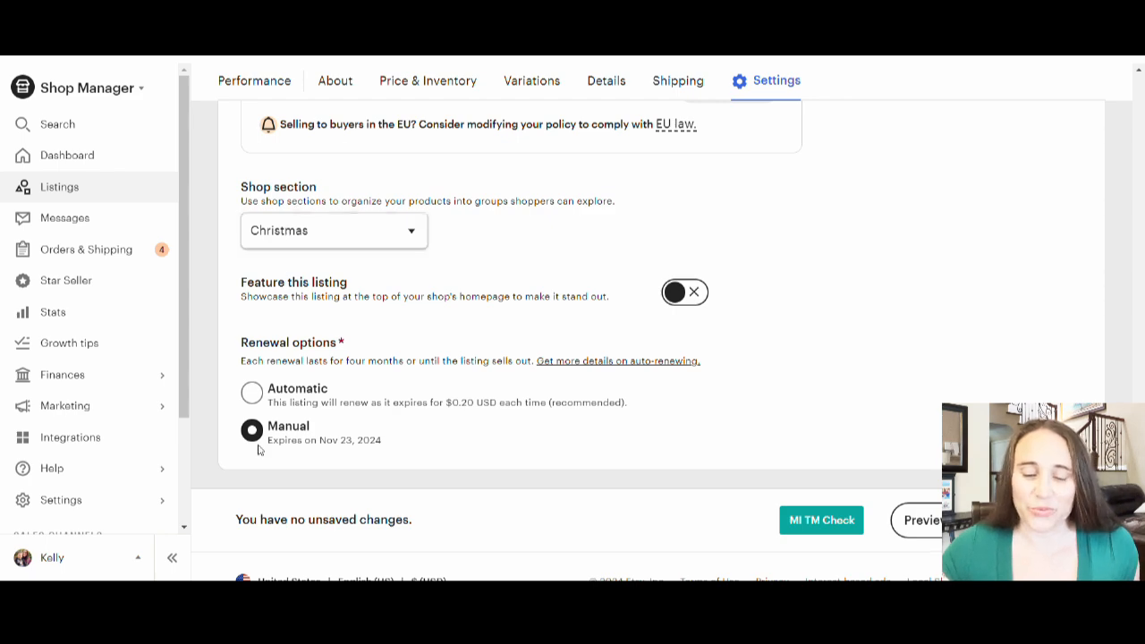
{"action": "scroll", "coordinate": [664, 409], "scroll_direction": "up", "scroll_amount": 3}
{"action": "scroll", "coordinate": [664, 408], "scroll_direction": "up", "scroll_amount": 15}
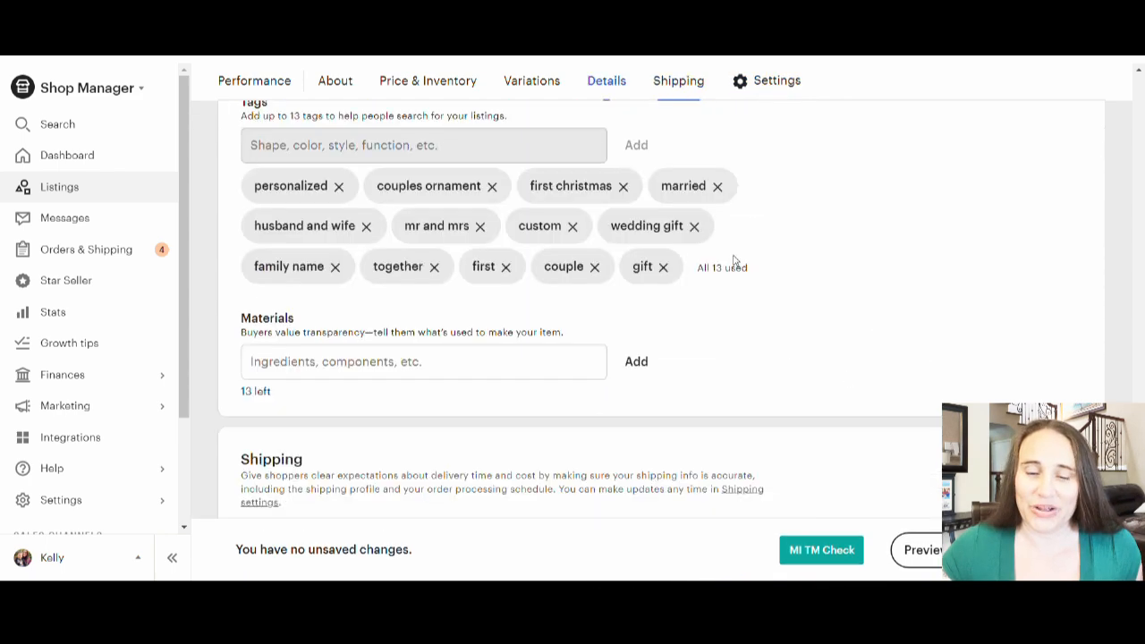
{"action": "scroll", "coordinate": [629, 245], "scroll_direction": "up", "scroll_amount": 12}
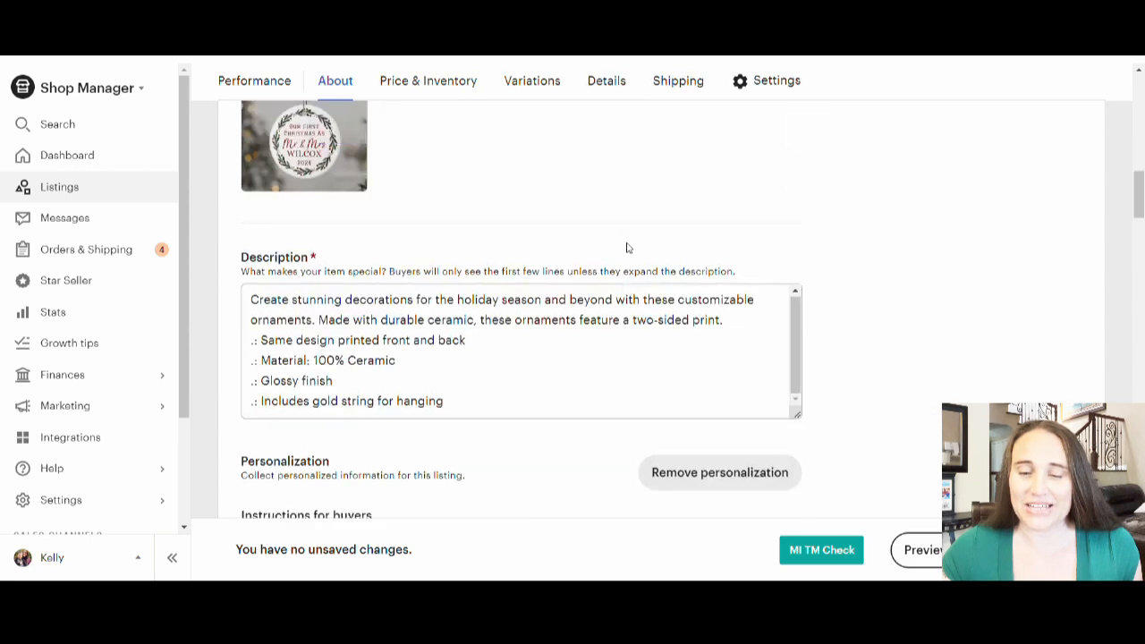